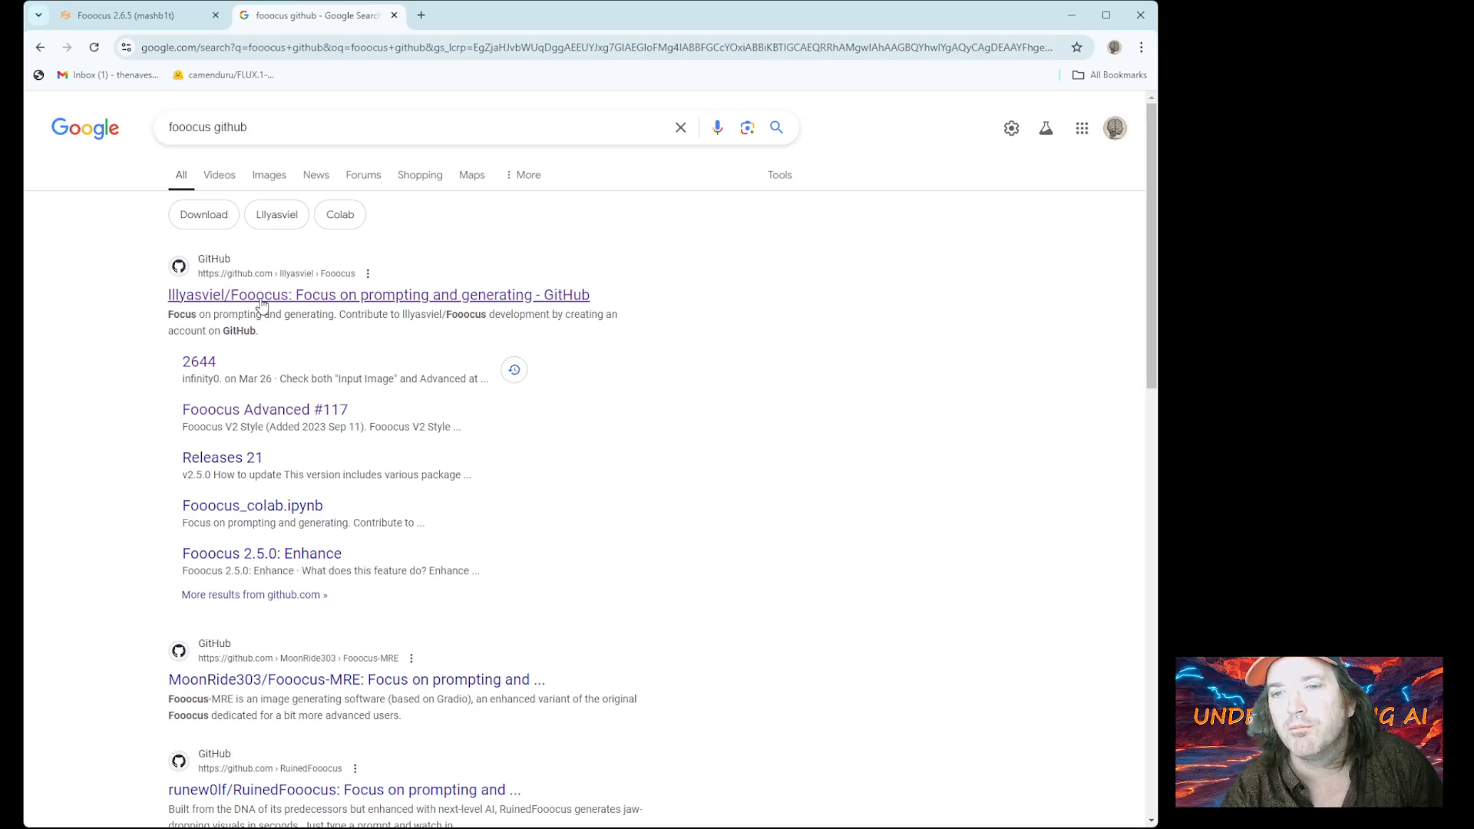
Open the official Fooocus GitHub repository and read its README down to the Limited Long-Term Support status
{"action": "left_click", "coordinate": [222, 302]}
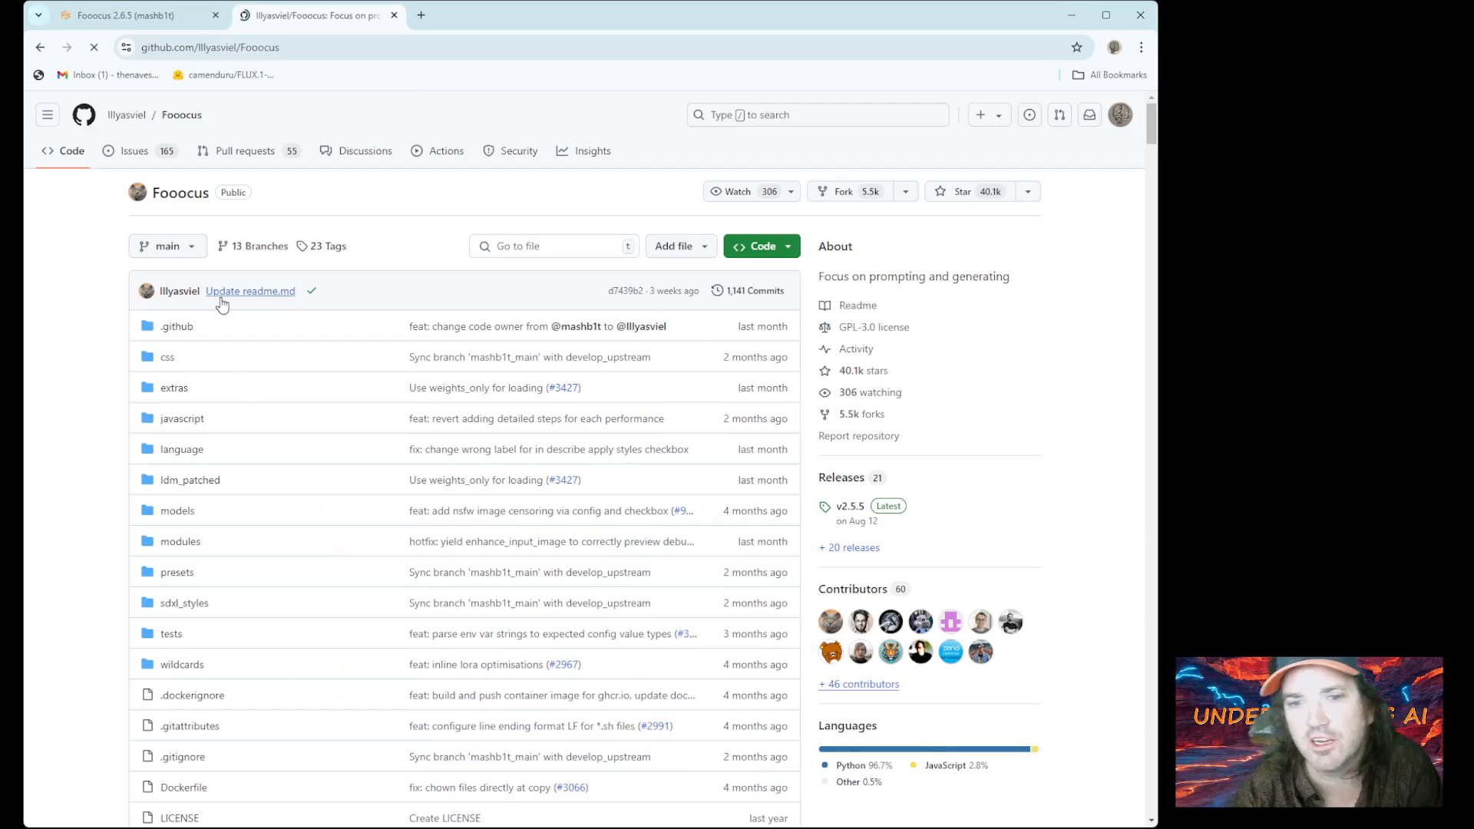
{"action": "scroll", "coordinate": [222, 303], "scroll_direction": "down", "scroll_amount": 15}
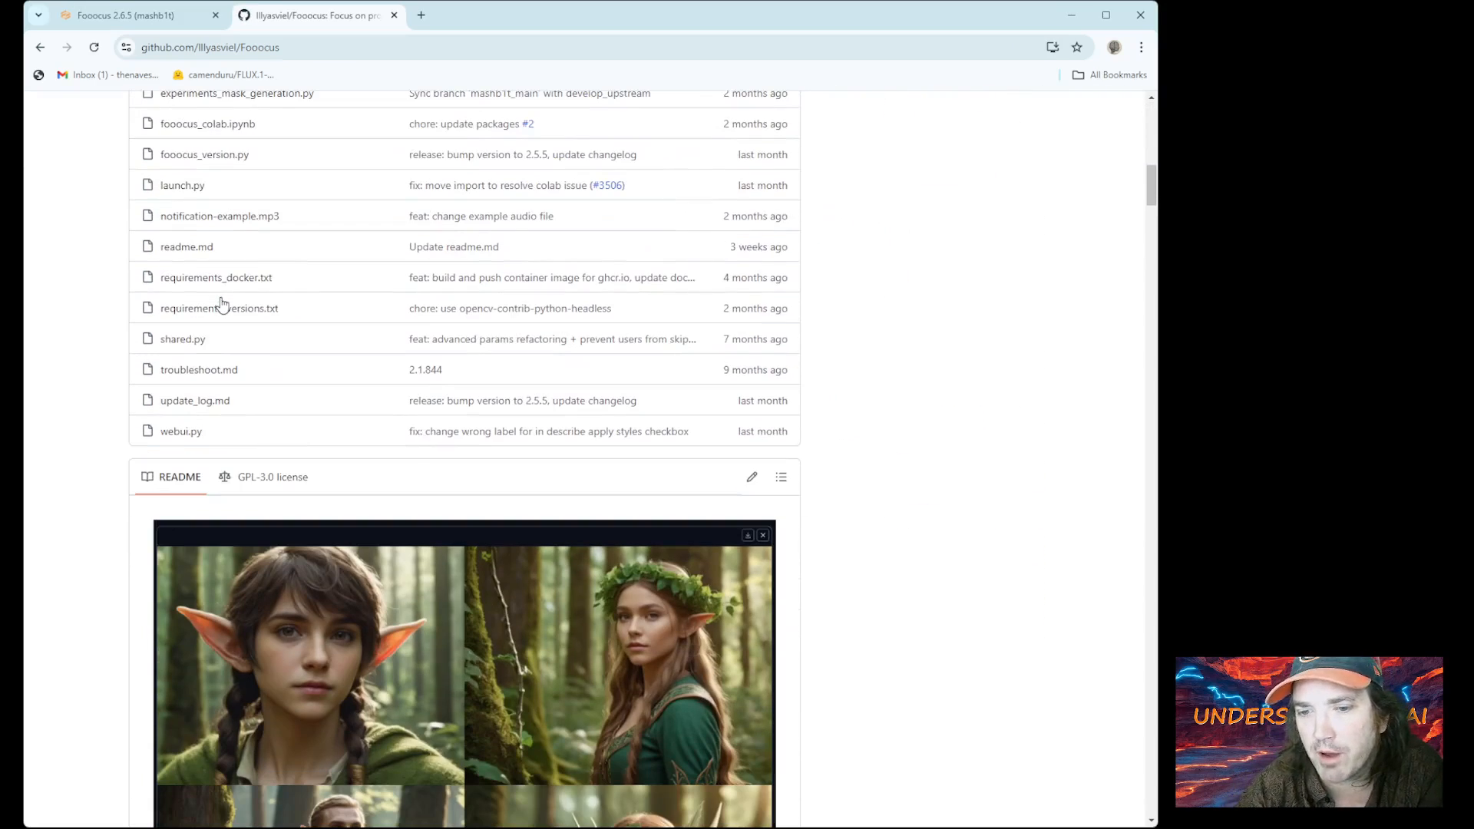
{"action": "scroll", "coordinate": [222, 304], "scroll_direction": "down", "scroll_amount": 4}
{"action": "scroll", "coordinate": [222, 303], "scroll_direction": "down", "scroll_amount": 2}
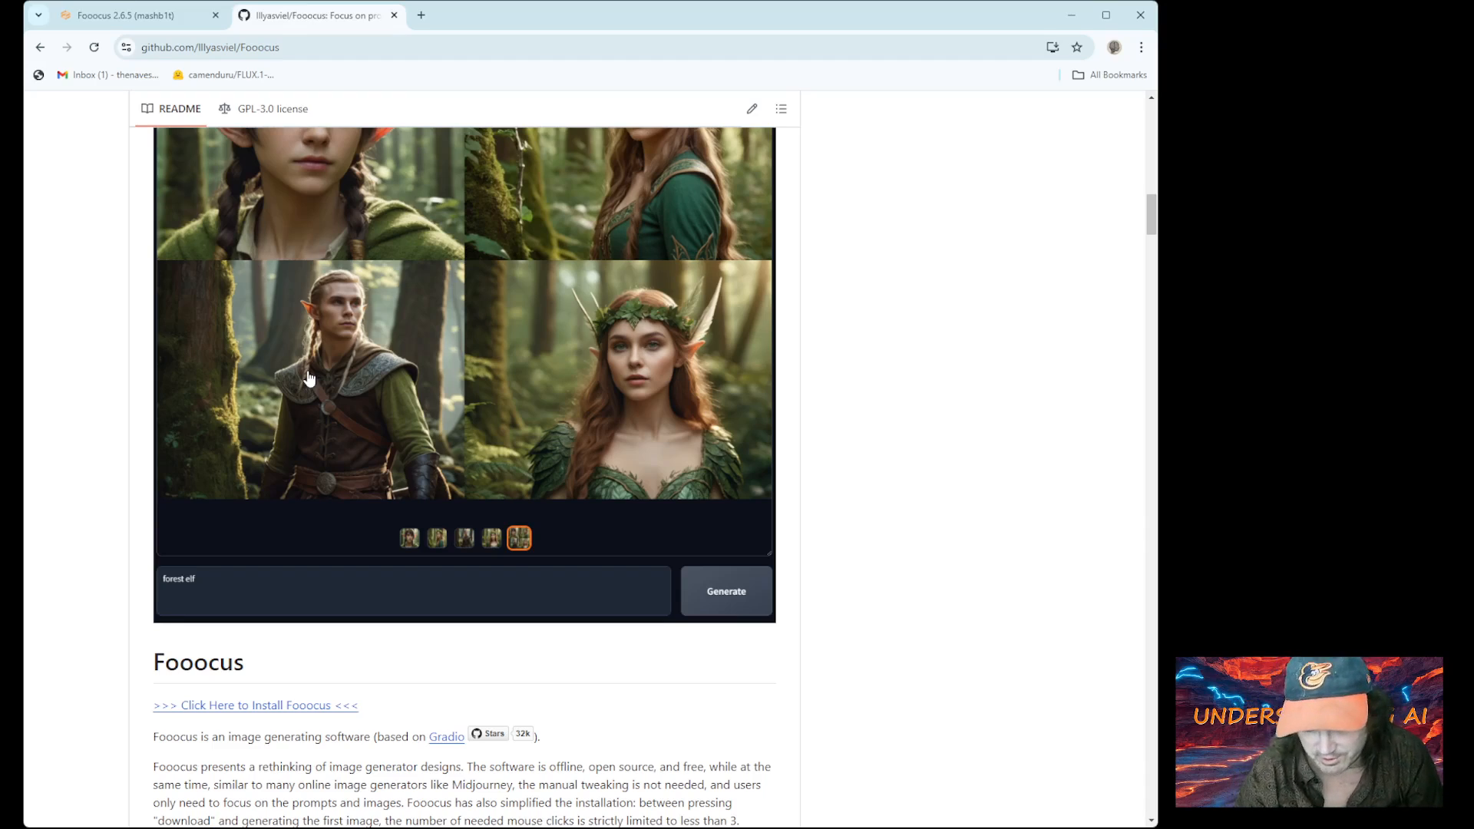
{"action": "scroll", "coordinate": [309, 377], "scroll_direction": "down", "scroll_amount": 3}
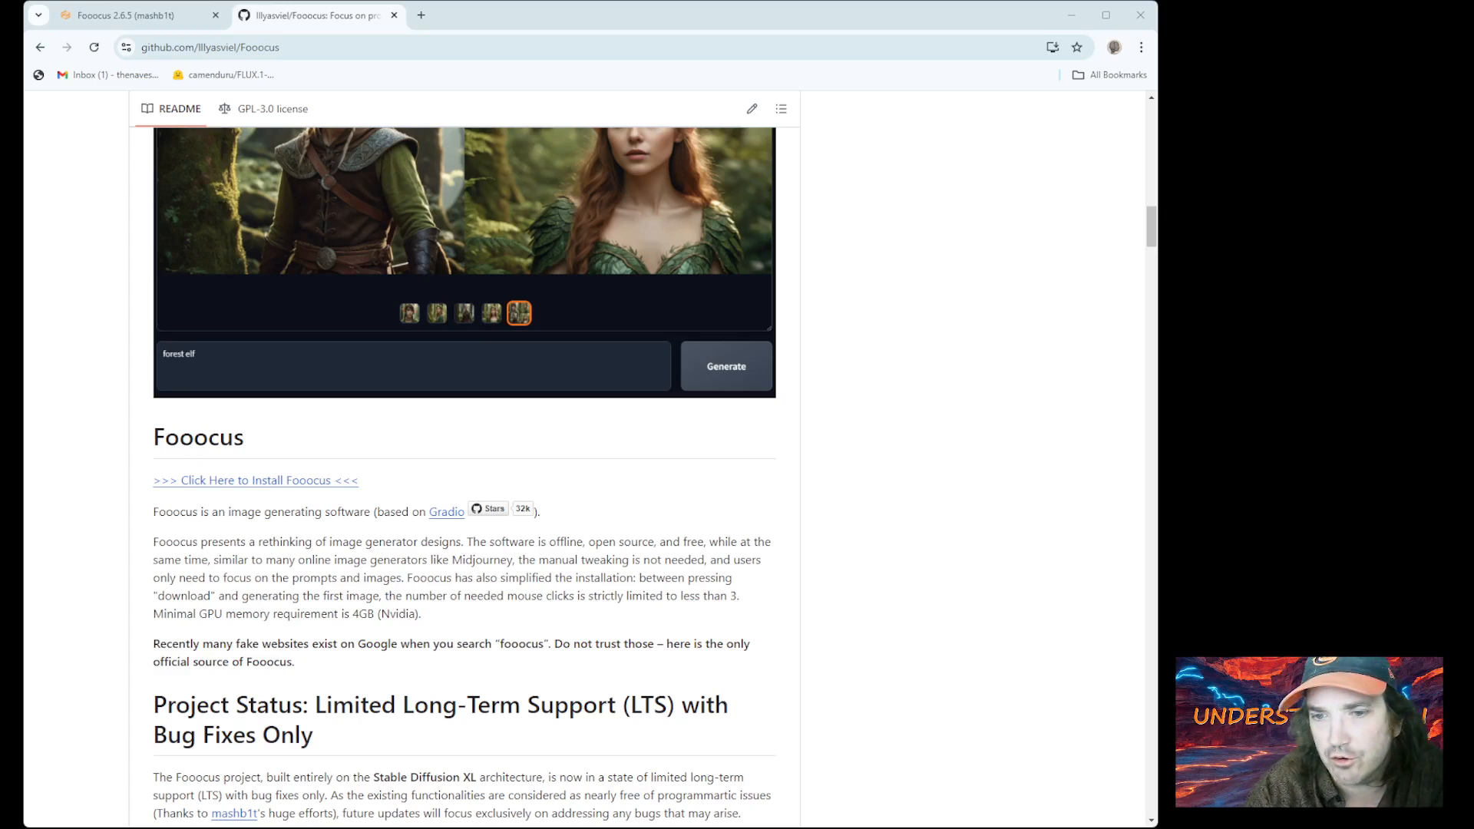
Switch to the local Fooocus 2.6.5 app at 127.0.0.1:7865 and reload it to clear the cat results
{"action": "left_click", "coordinate": [146, 15]}
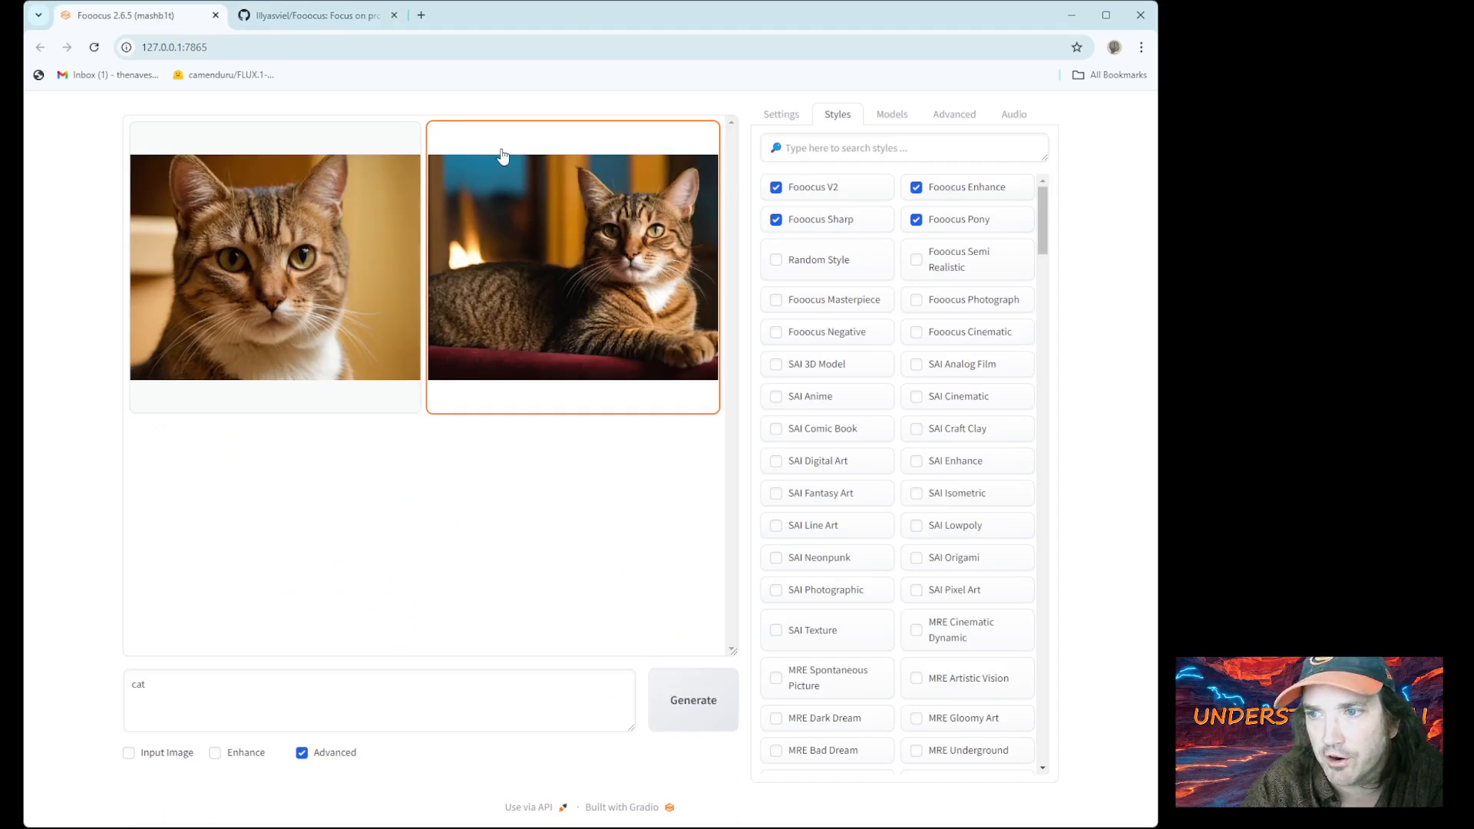
{"action": "left_click", "coordinate": [95, 48]}
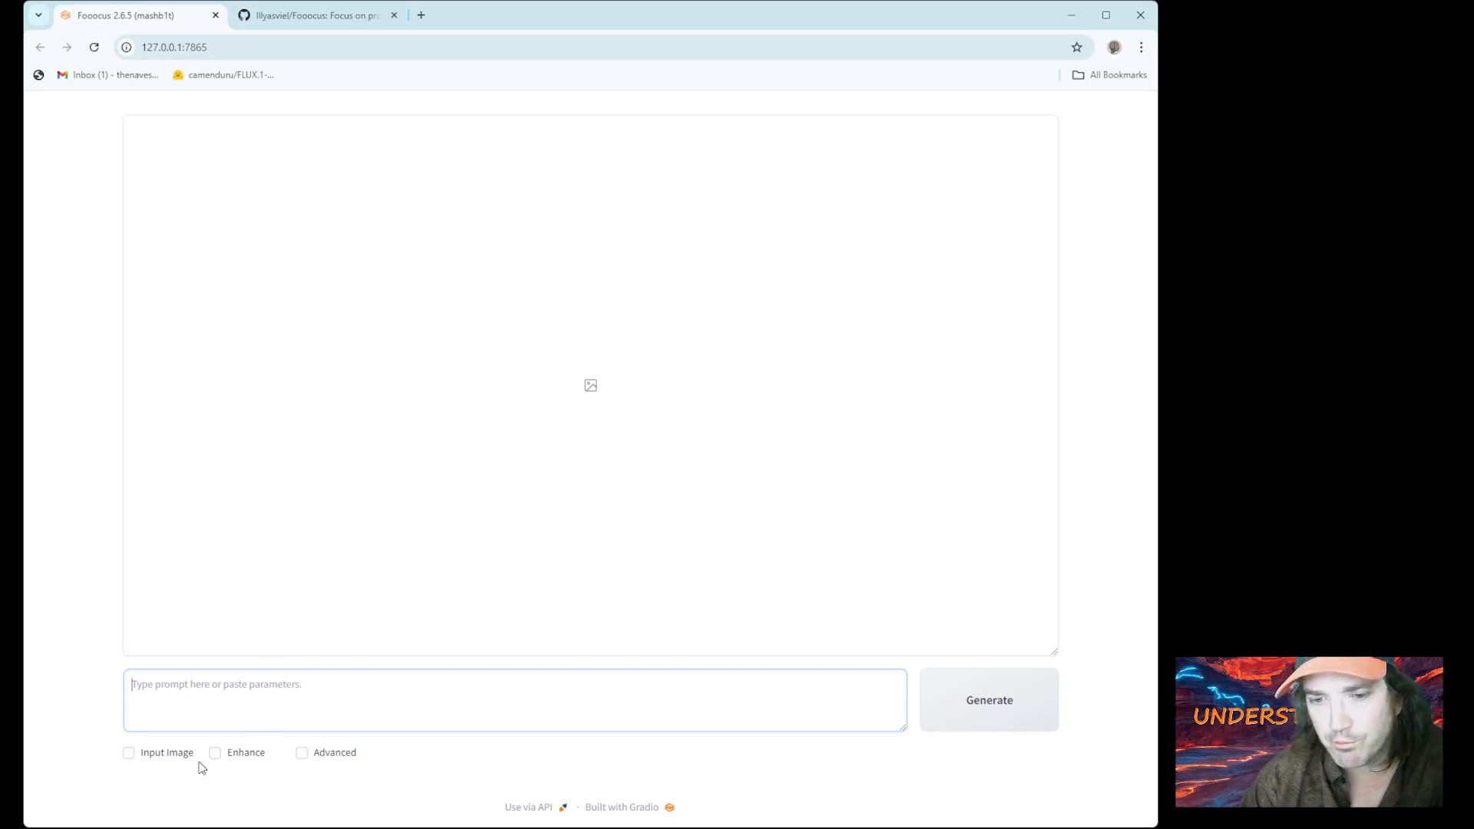
Enable Input Image, show the Image Prompt tab with Advanced options, and begin uploading into the first slot
{"action": "left_click", "coordinate": [130, 753]}
{"action": "scroll", "coordinate": [187, 726], "scroll_direction": "down", "scroll_amount": 3}
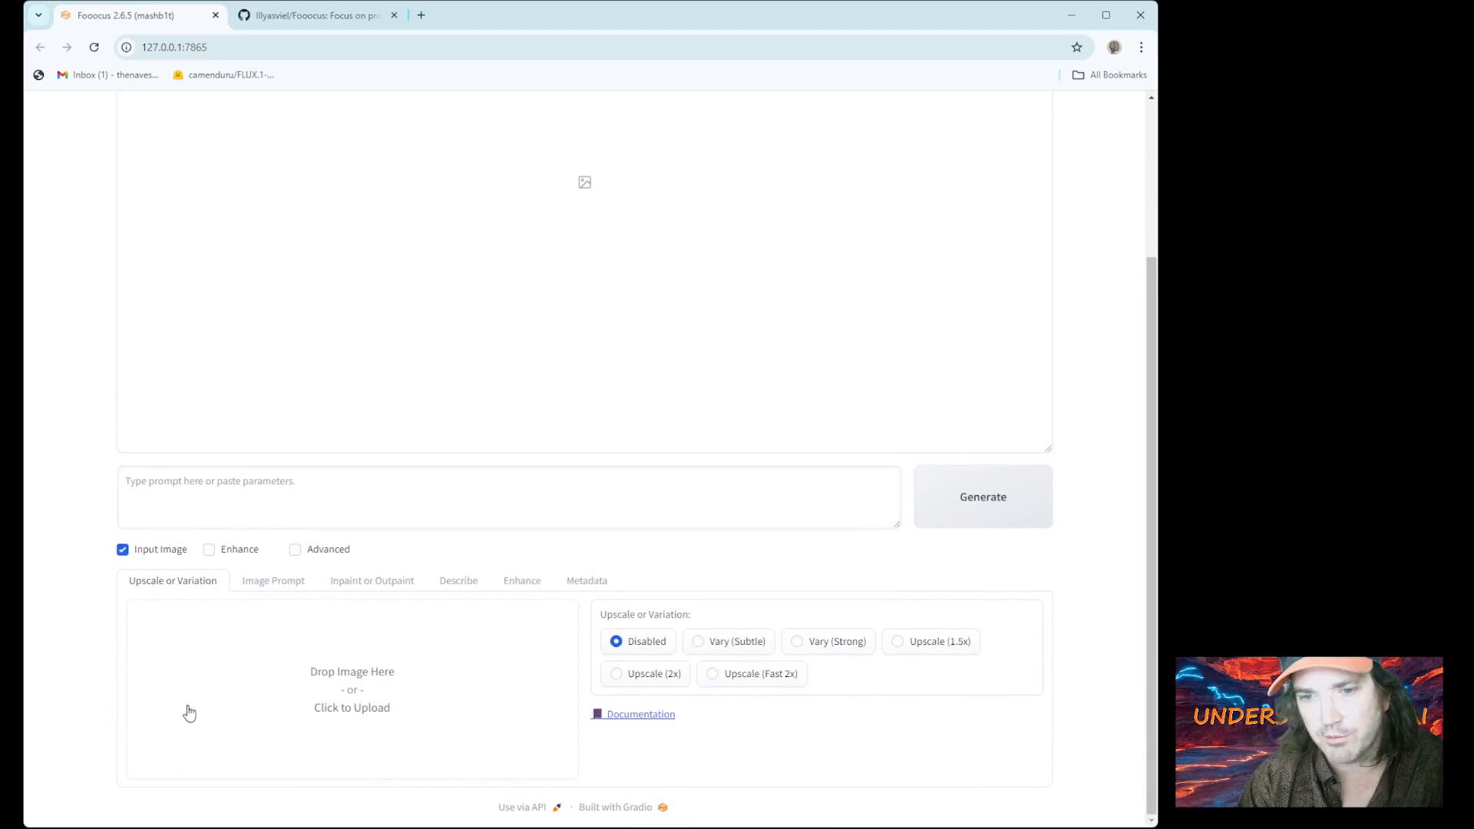
{"action": "left_click", "coordinate": [273, 582]}
{"action": "scroll", "coordinate": [273, 588], "scroll_direction": "down", "scroll_amount": 4}
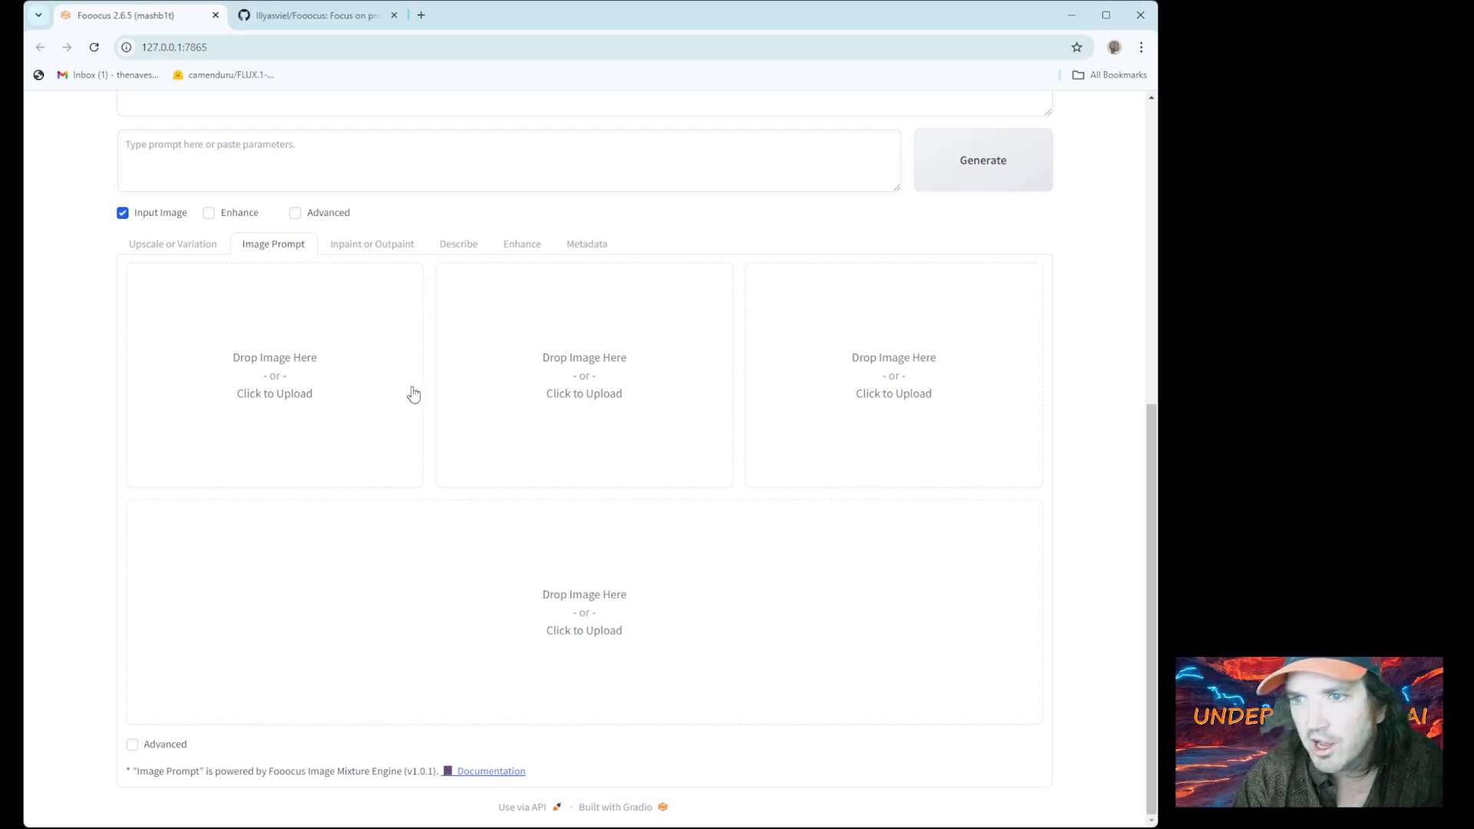
{"action": "left_click", "coordinate": [133, 746]}
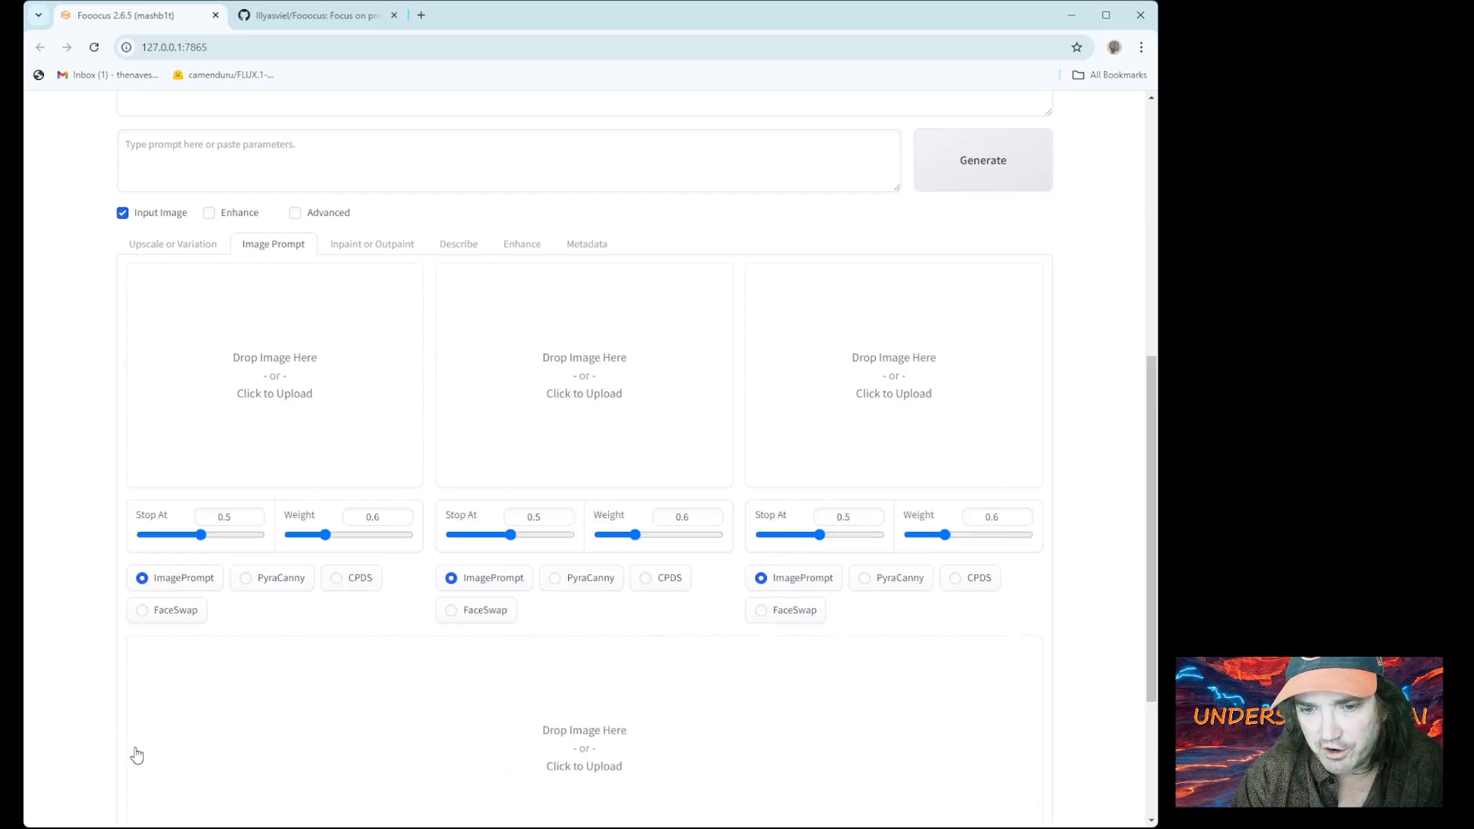
{"action": "scroll", "coordinate": [210, 551], "scroll_direction": "down", "scroll_amount": 1}
{"action": "scroll", "coordinate": [195, 522], "scroll_direction": "up", "scroll_amount": 1}
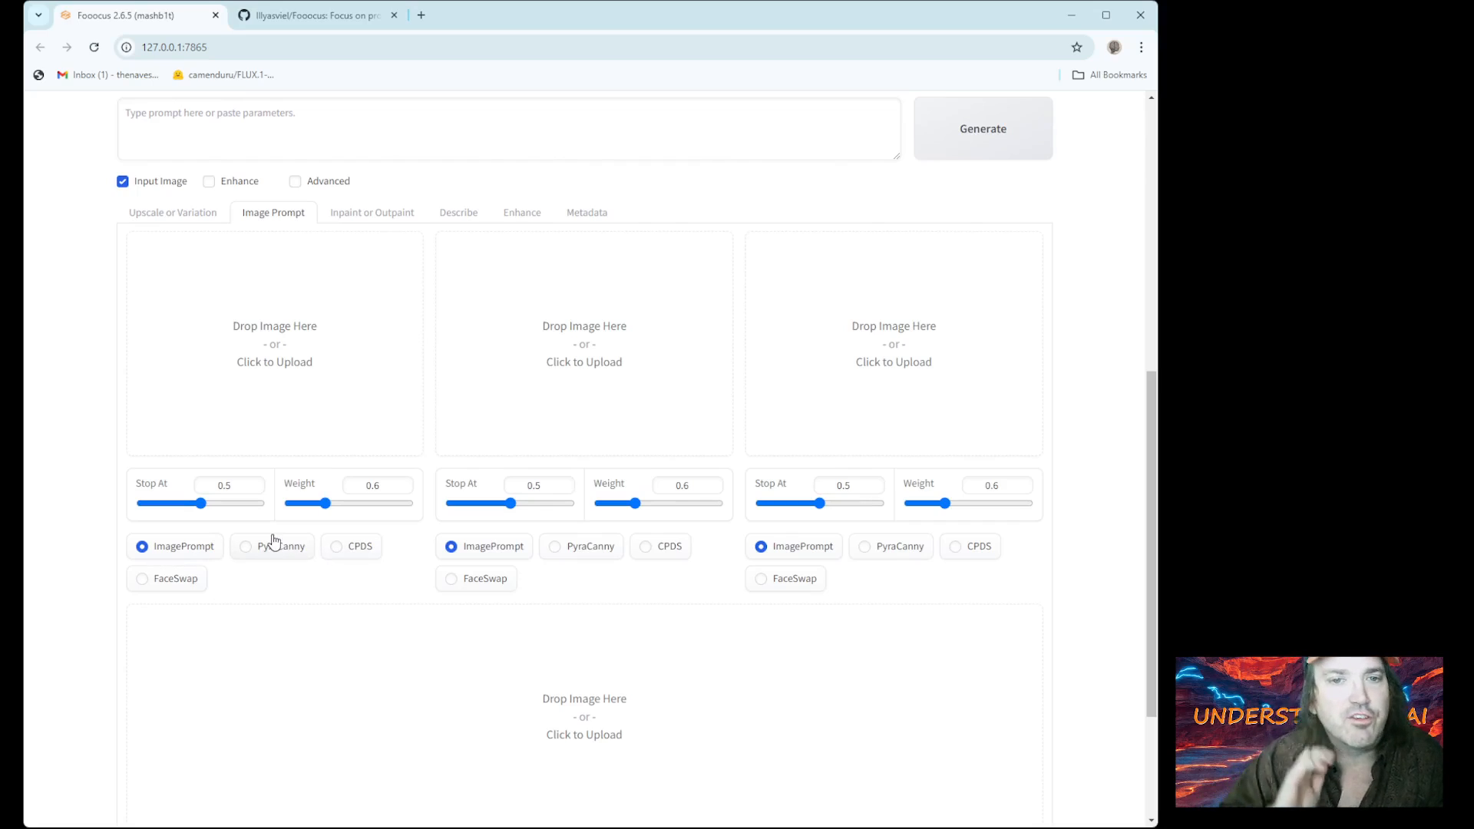
{"action": "left_click", "coordinate": [291, 366]}
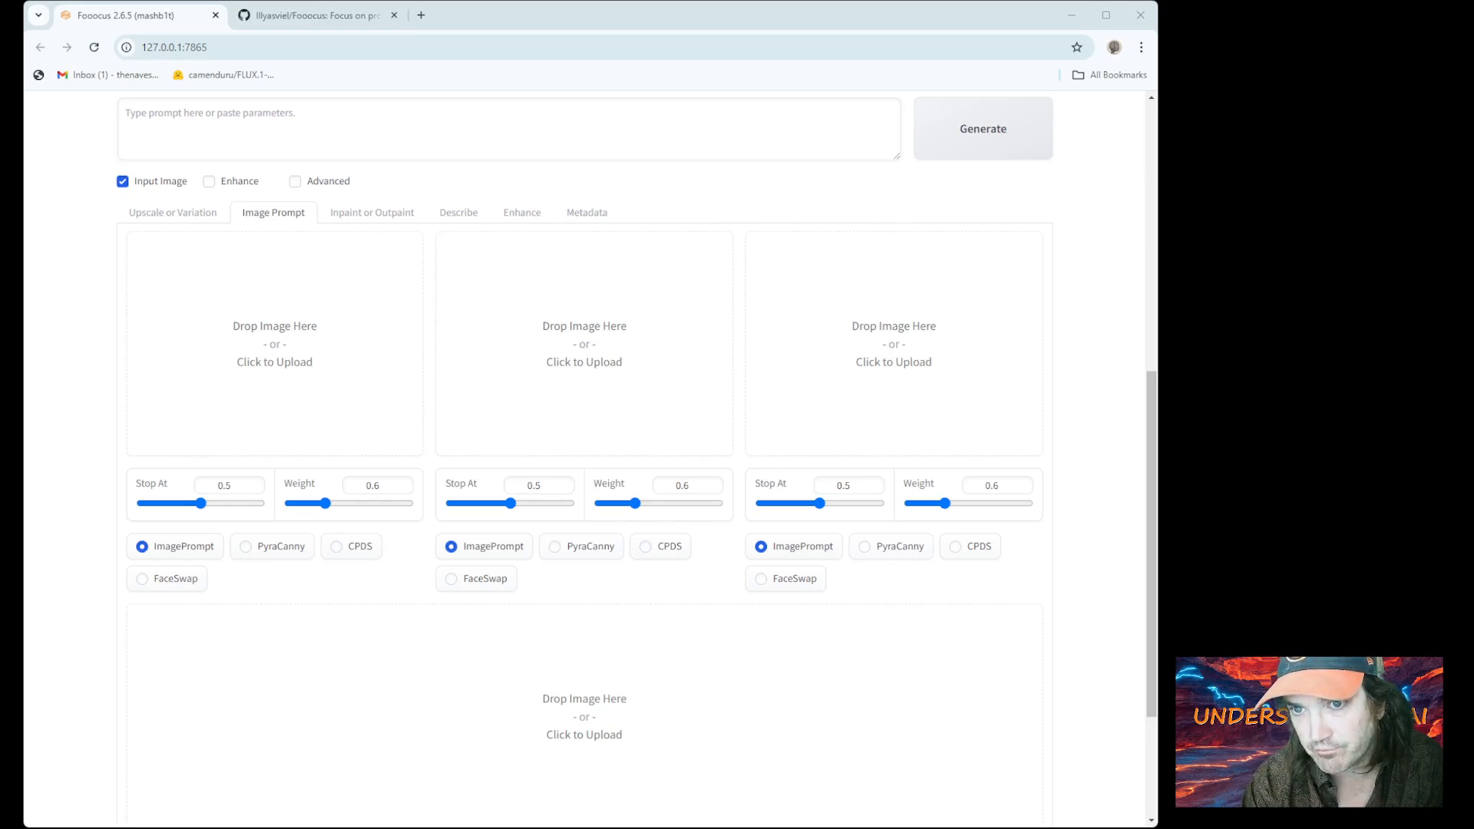
Put the red-haired woman photo in slot one as FaceSwap, Stop At 0.909, Weight 1.054
{"action": "double_click", "coordinate": [260, 225]}
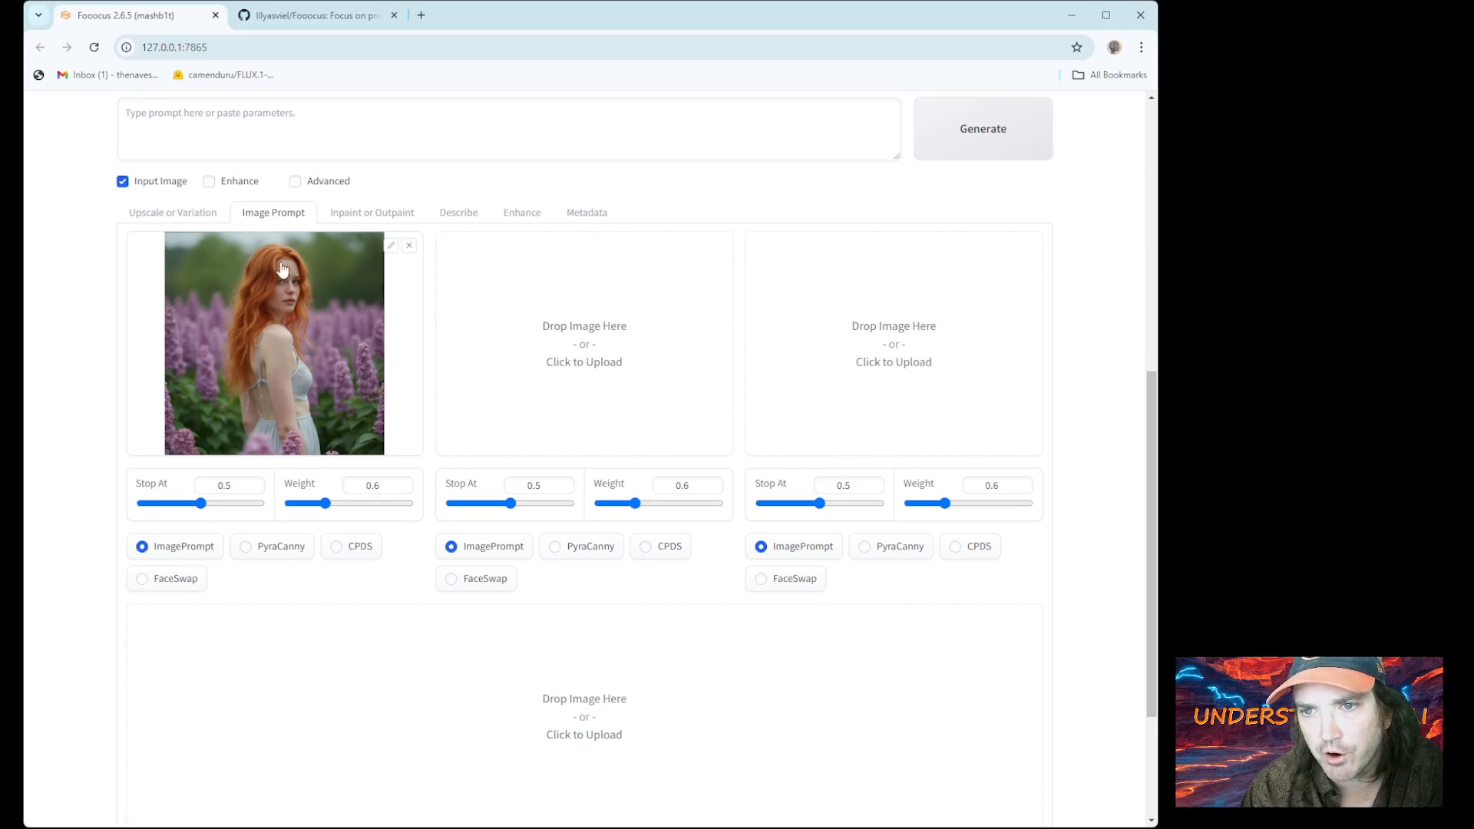
{"action": "left_click", "coordinate": [143, 583]}
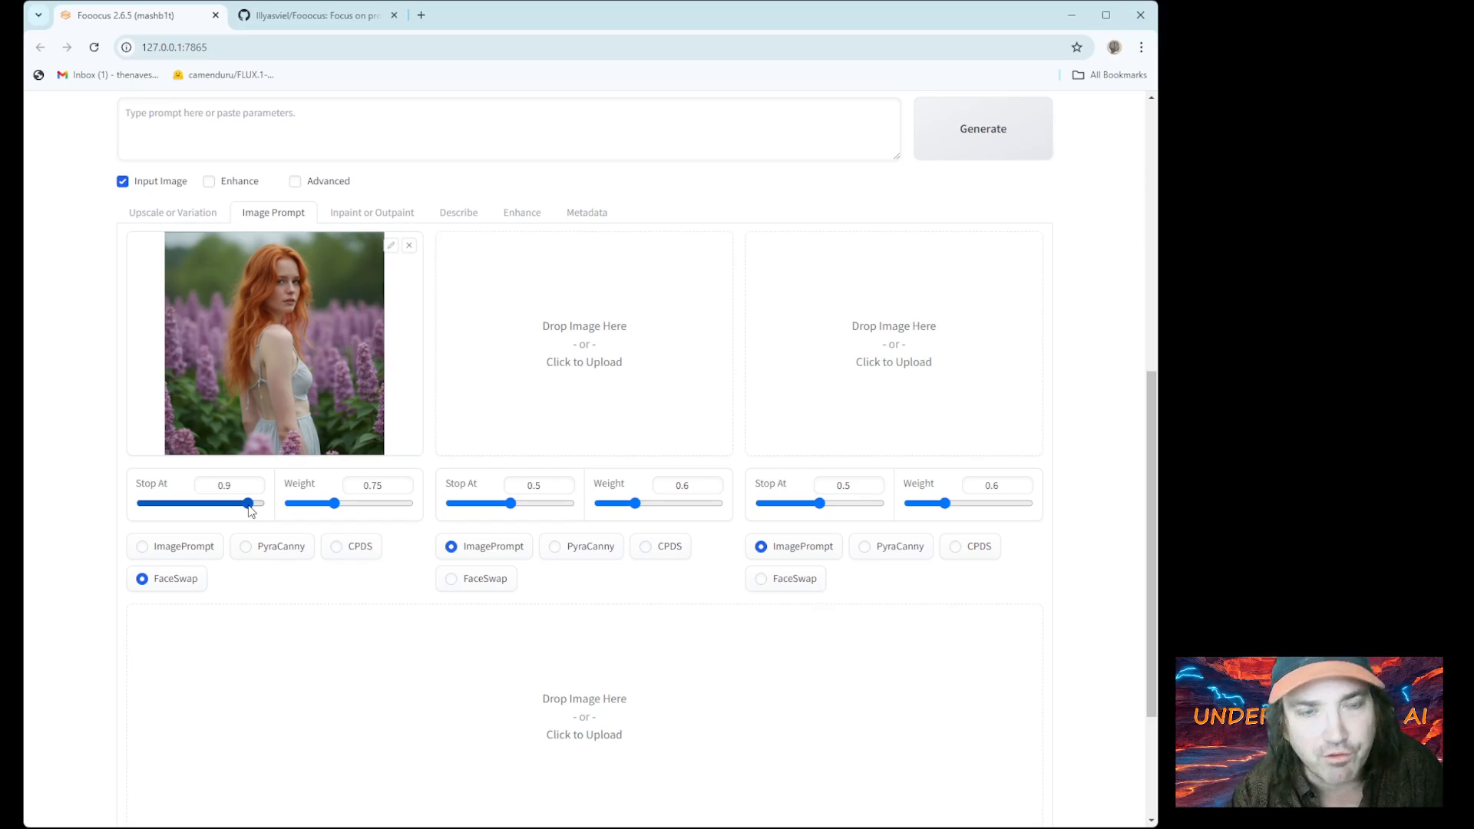
{"action": "left_click_drag", "start_coordinate": [249, 506], "coordinate": [344, 507]}
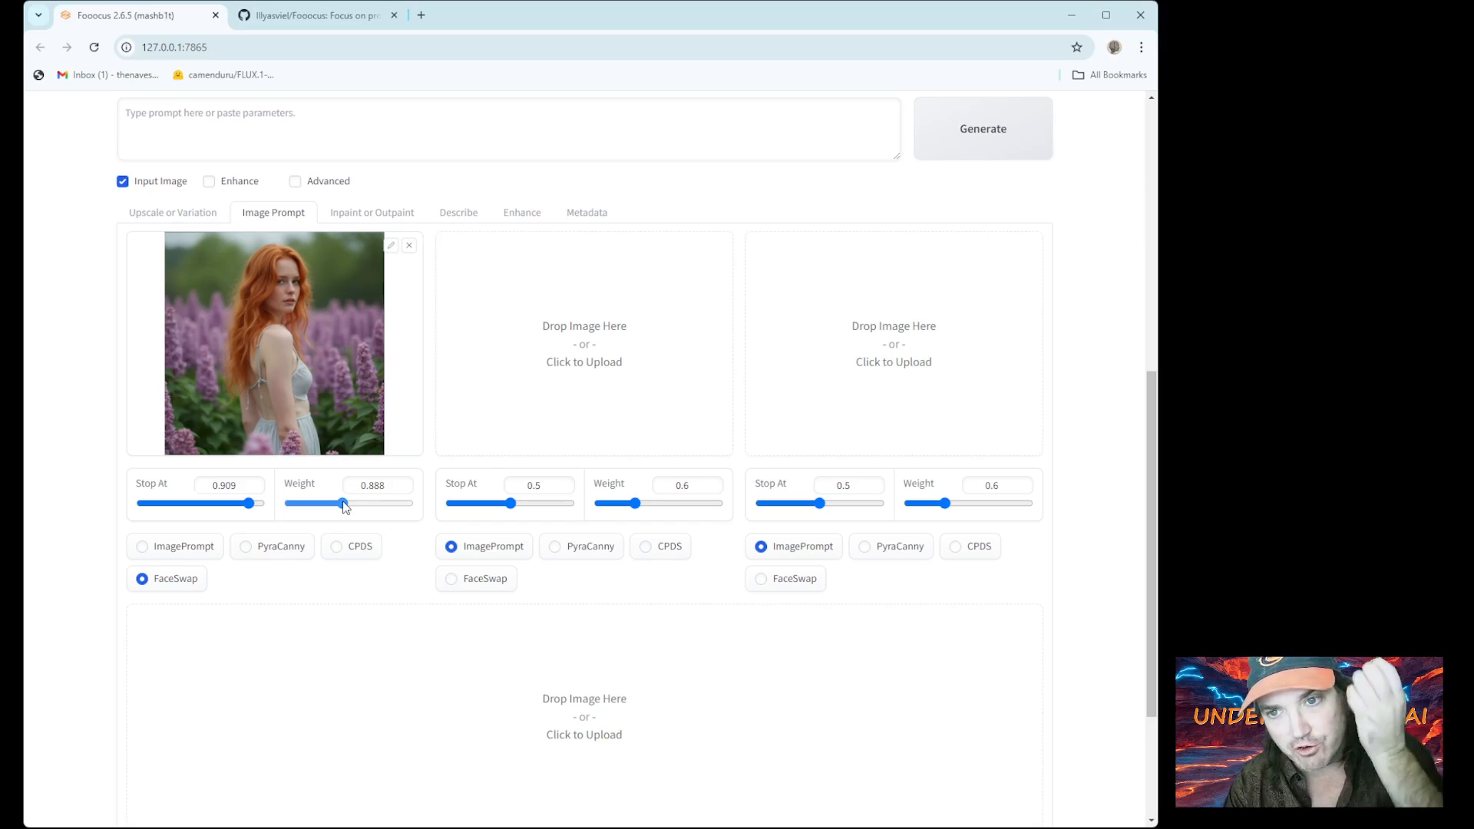
{"action": "left_click_drag", "start_coordinate": [345, 507], "coordinate": [355, 508]}
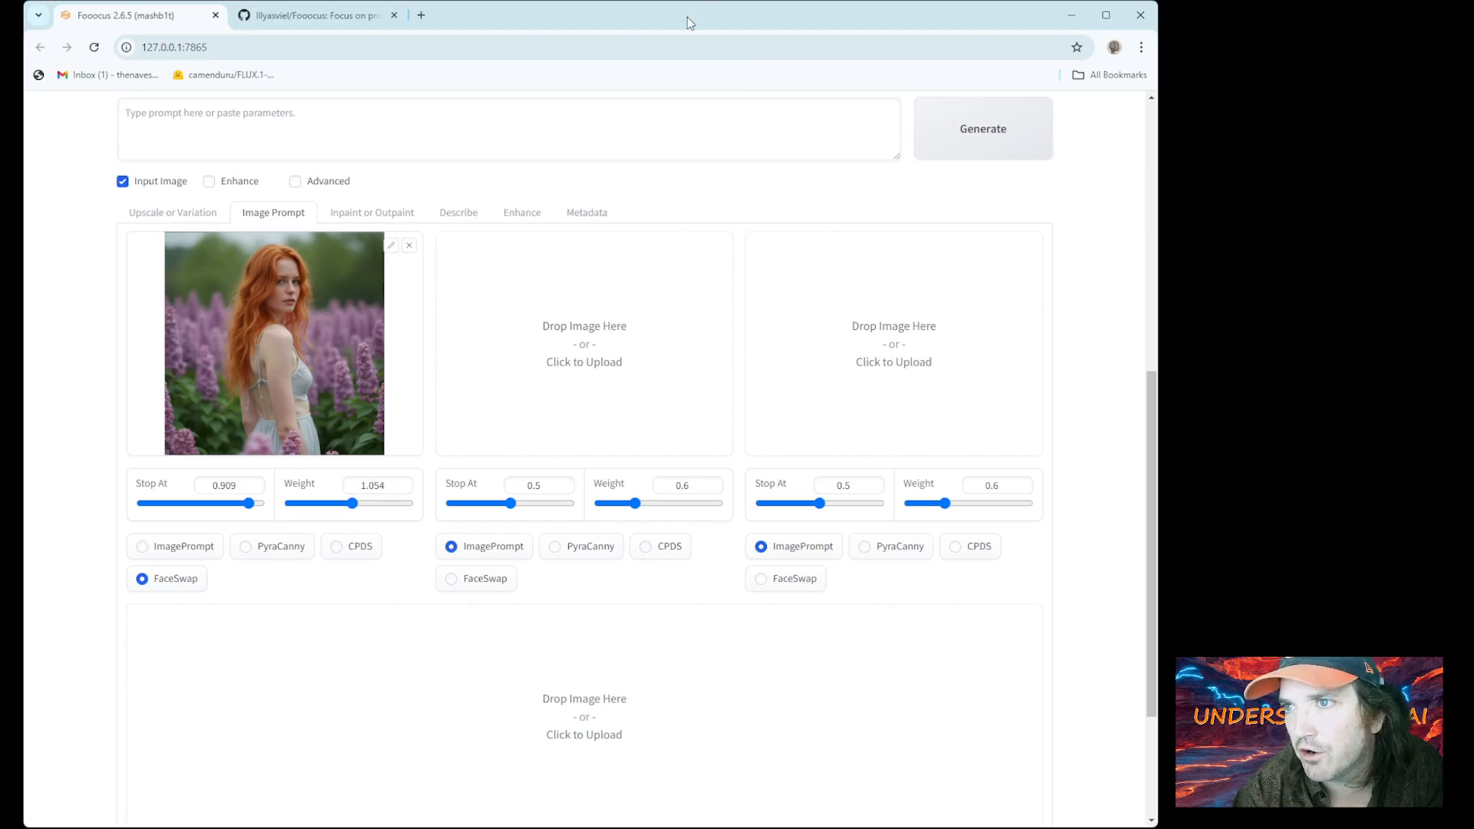
Reveal the advanced settings panel and browse the Models and Styles tabs before returning to Settings
{"action": "scroll", "coordinate": [931, 263], "scroll_direction": "up", "scroll_amount": 5}
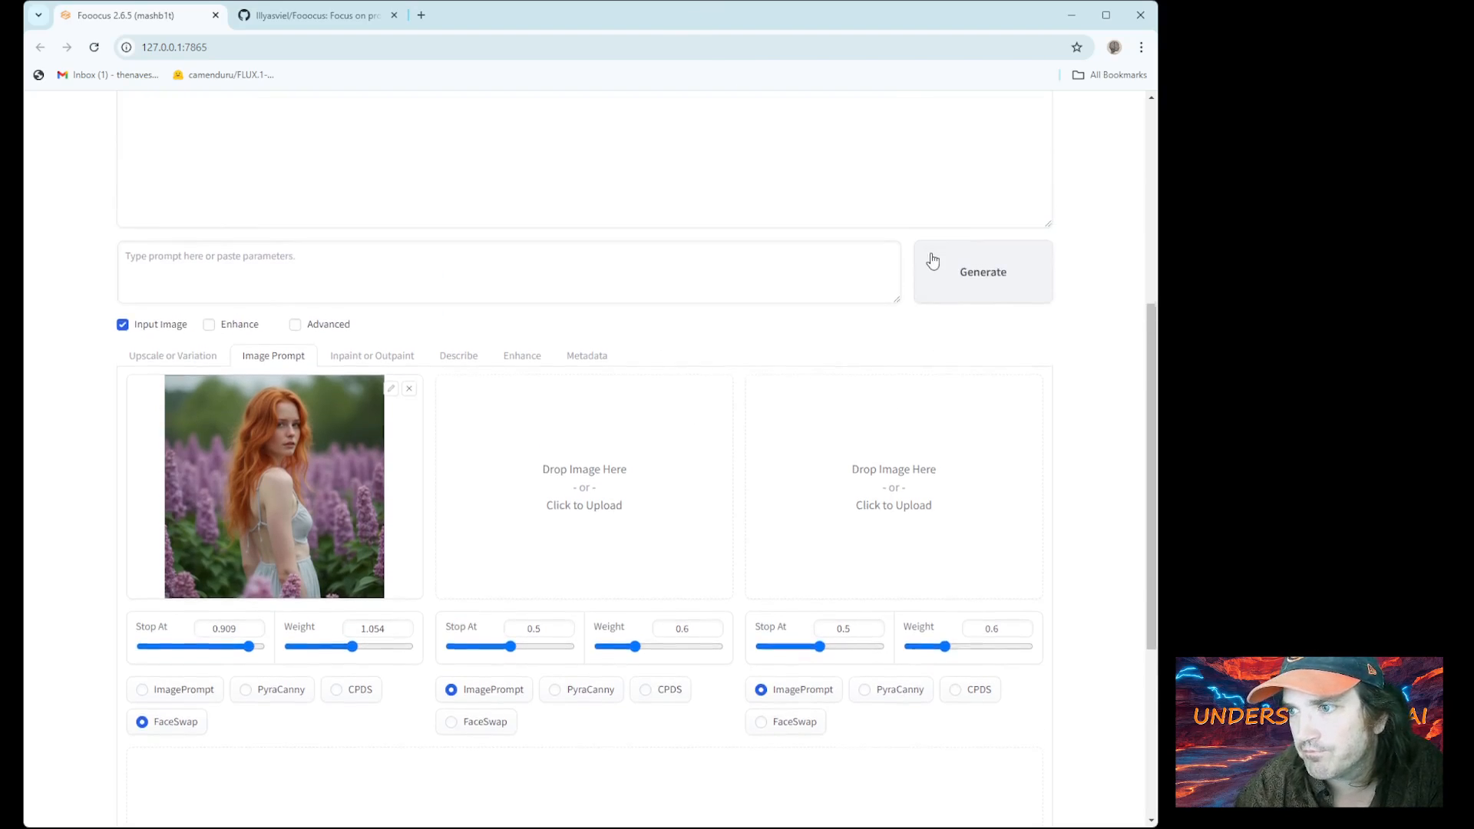
{"action": "scroll", "coordinate": [934, 252], "scroll_direction": "down", "scroll_amount": 6}
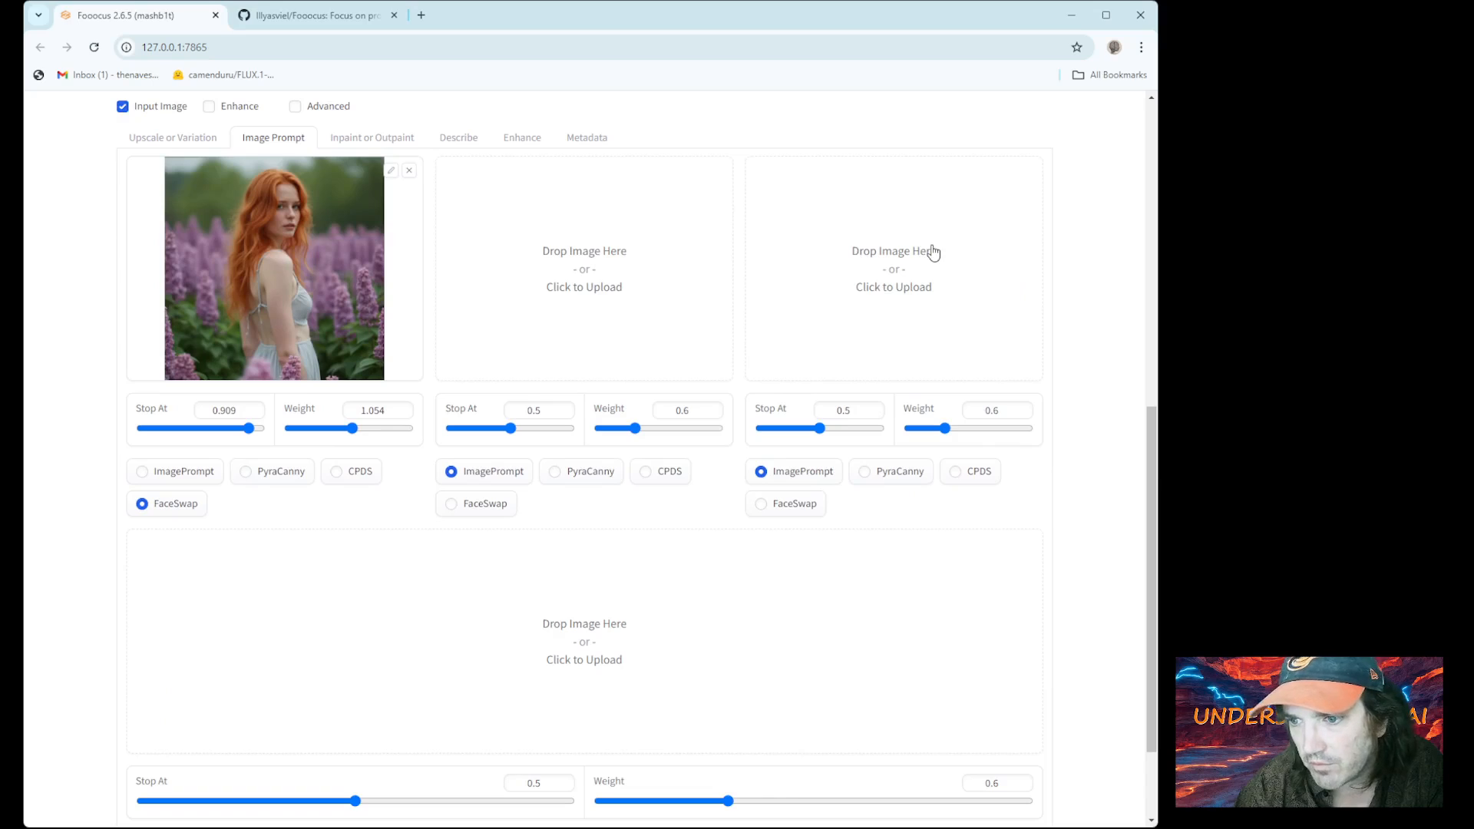
{"action": "scroll", "coordinate": [934, 253], "scroll_direction": "up", "scroll_amount": 5}
{"action": "scroll", "coordinate": [933, 253], "scroll_direction": "up", "scroll_amount": 2}
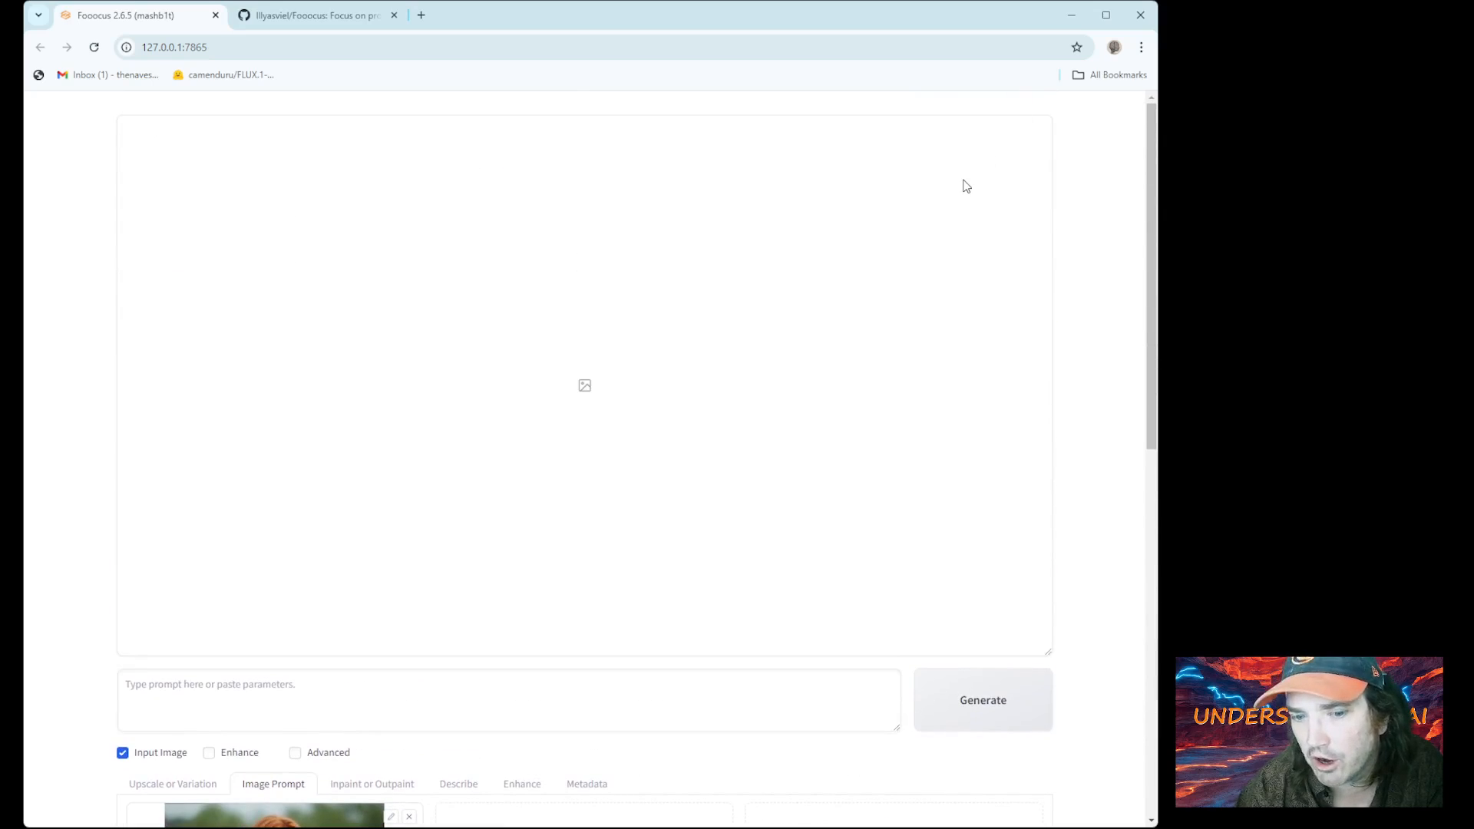
{"action": "scroll", "coordinate": [965, 186], "scroll_direction": "down", "scroll_amount": 2}
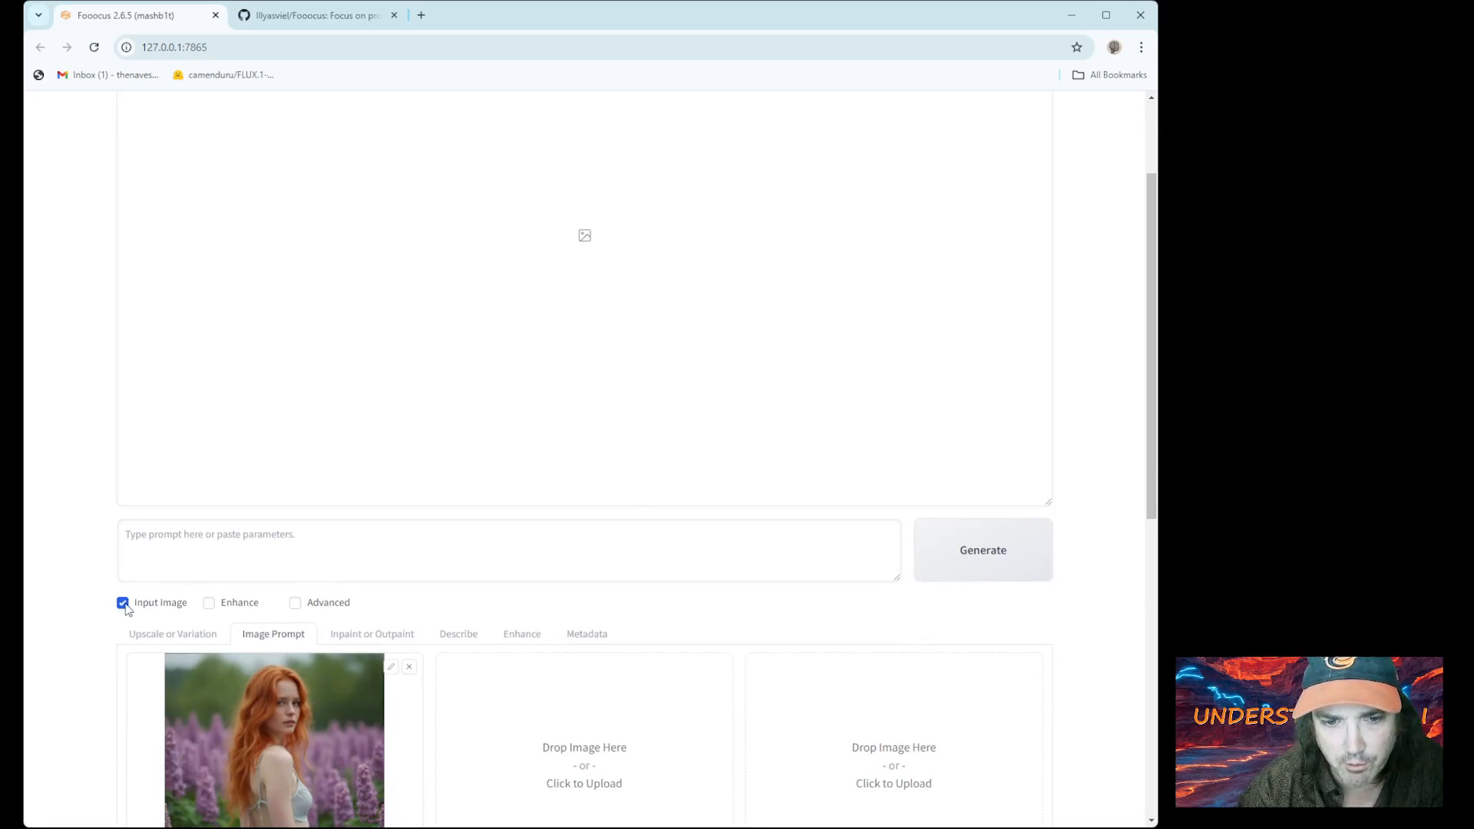
{"action": "left_click", "coordinate": [296, 603]}
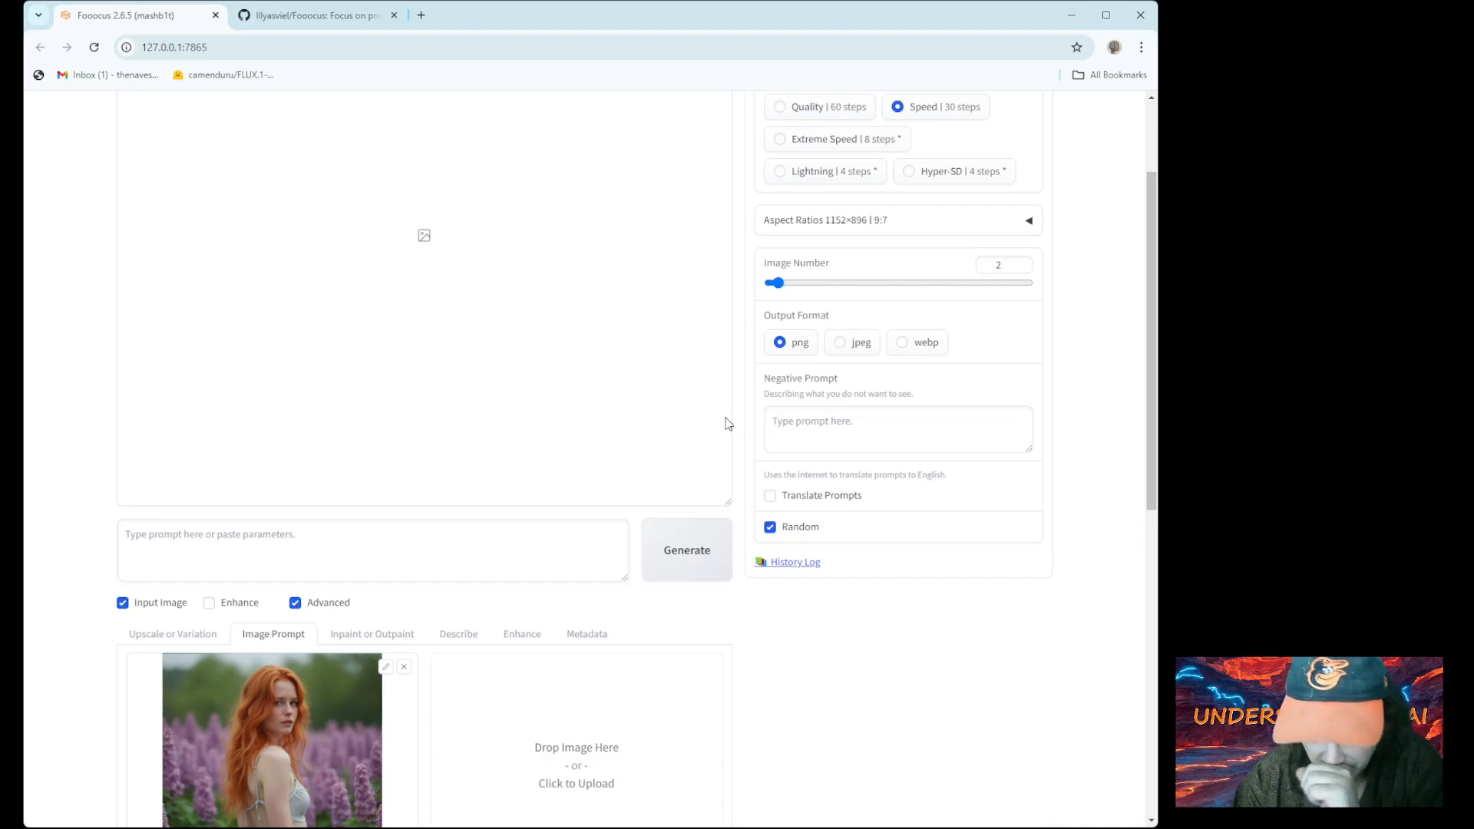
{"action": "scroll", "coordinate": [859, 400], "scroll_direction": "up", "scroll_amount": 2}
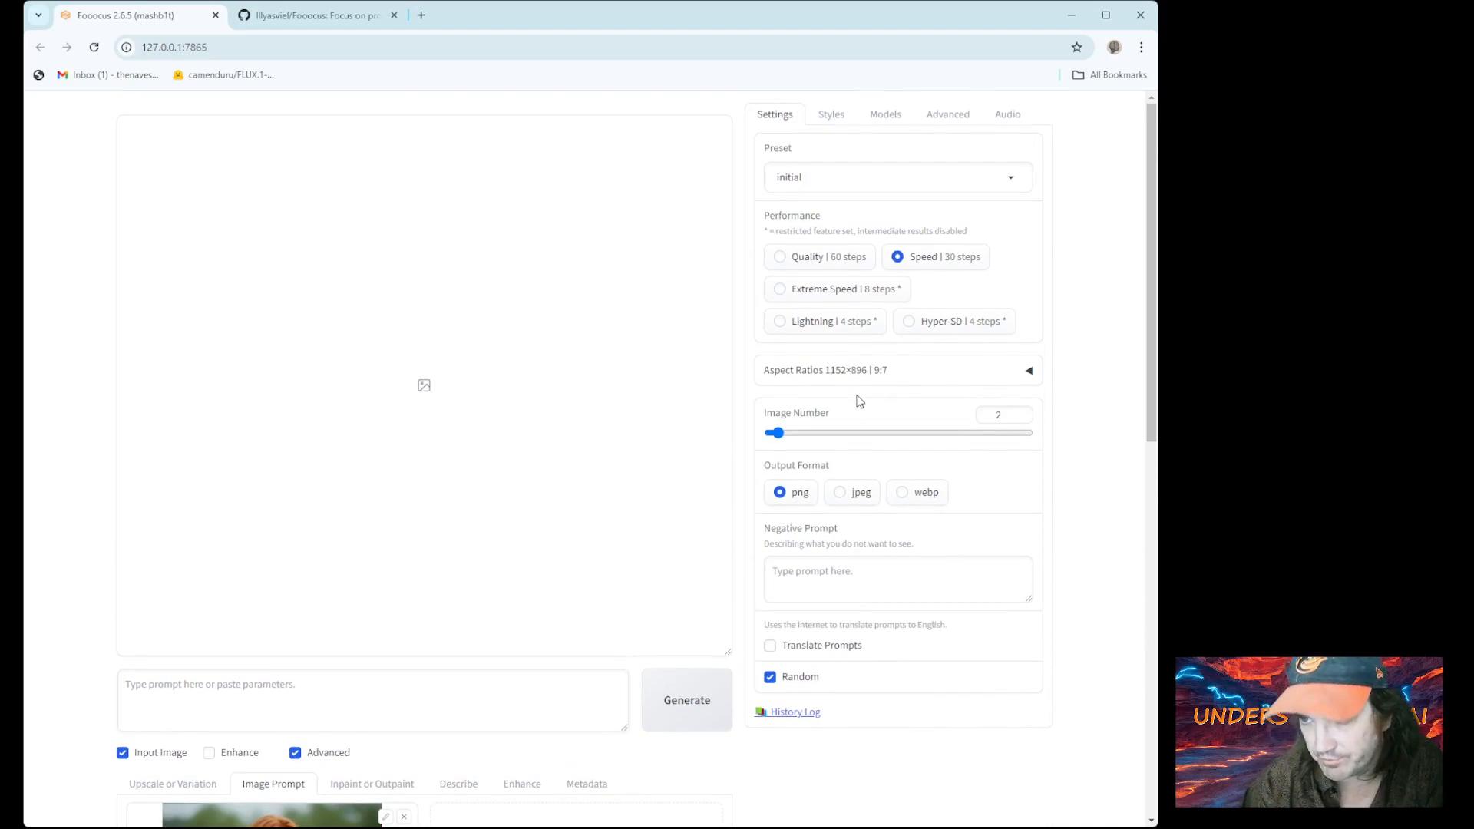
{"action": "left_click", "coordinate": [879, 117]}
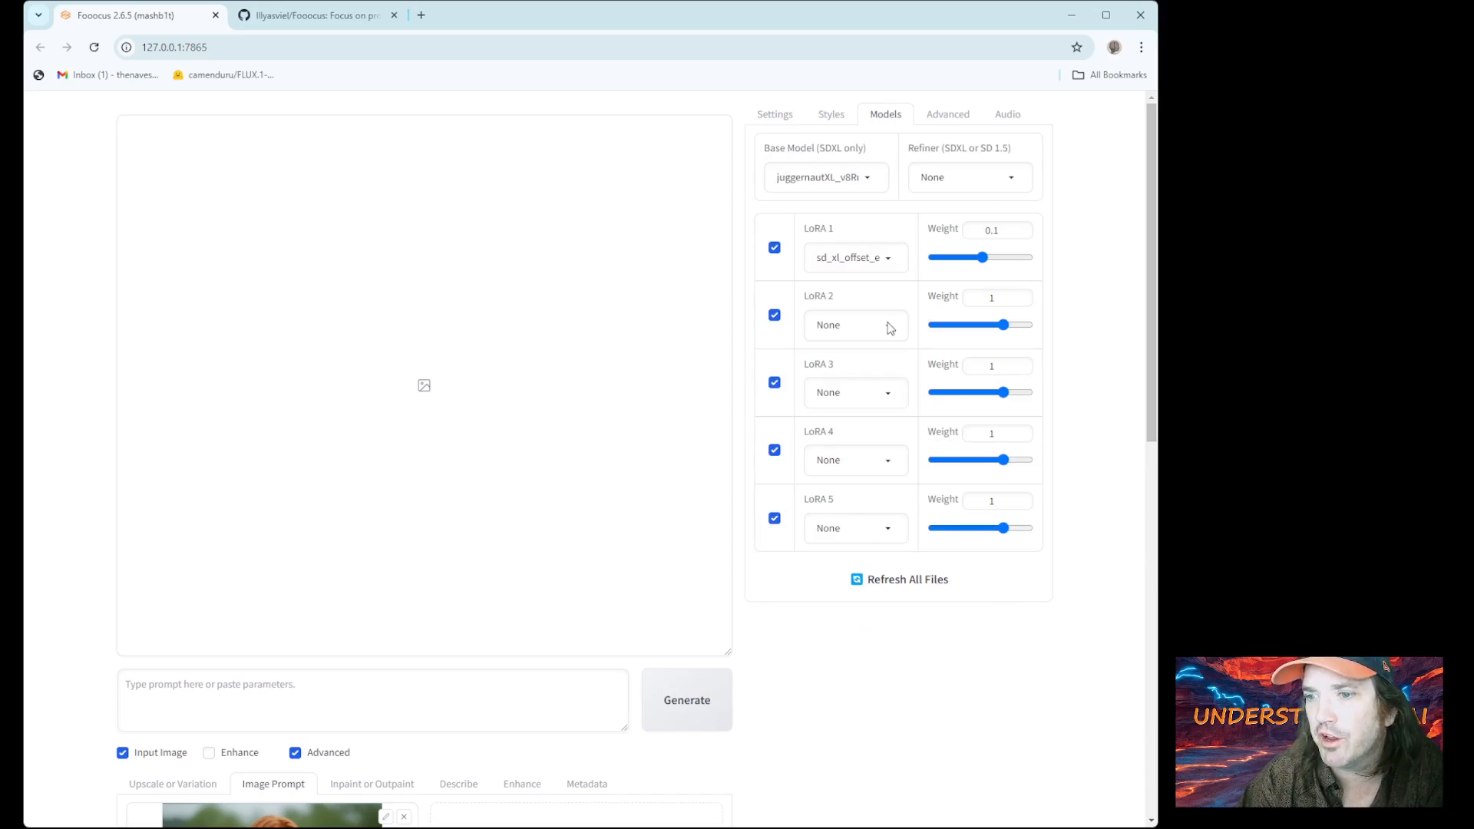
{"action": "left_click", "coordinate": [832, 113]}
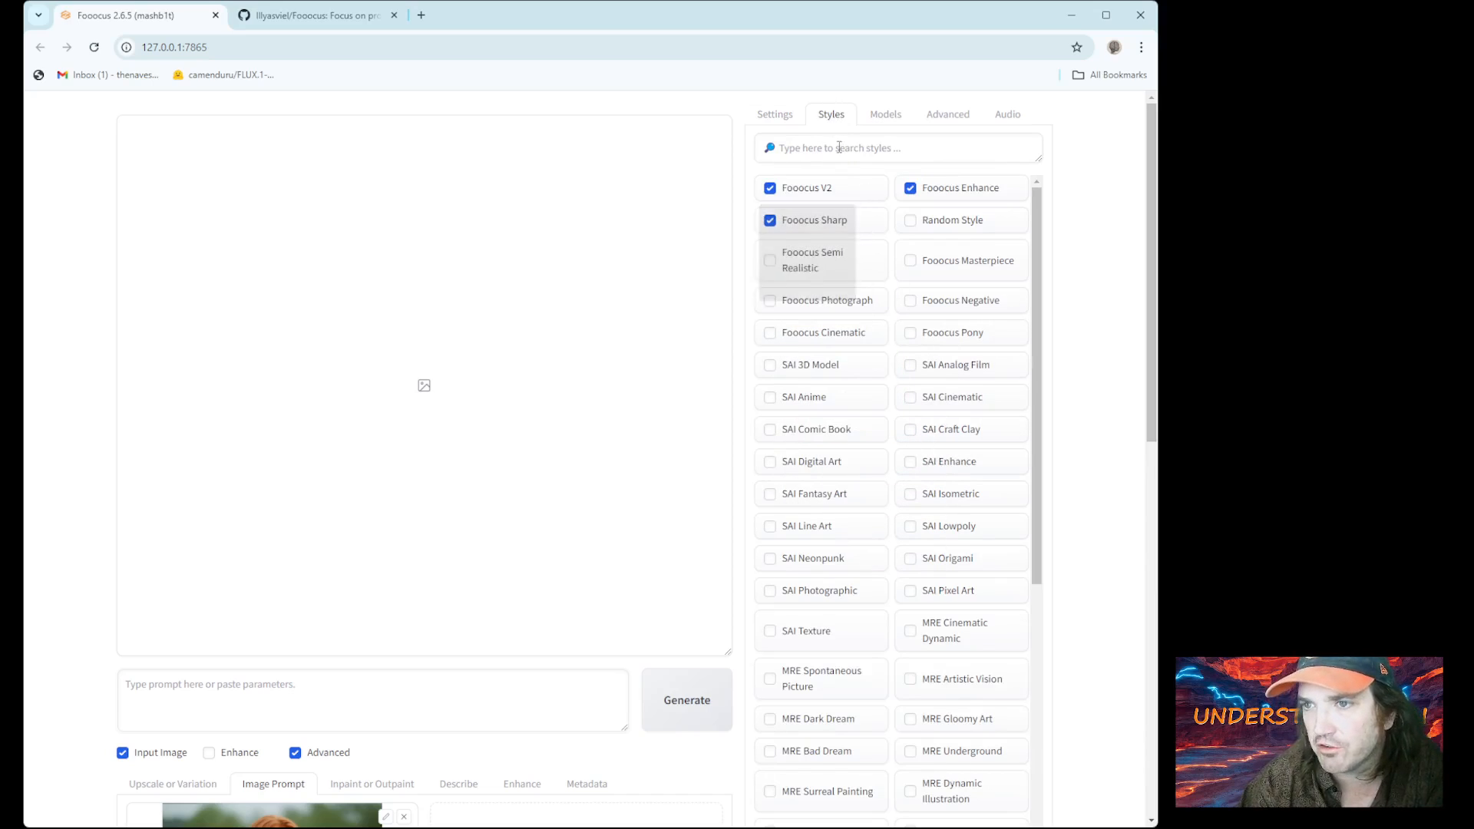
{"action": "left_click", "coordinate": [776, 115]}
Set Image Number to 1 and show the Advanced tab with Guidance Scale 4 and Sharpness 2
{"action": "scroll", "coordinate": [878, 289], "scroll_direction": "down", "scroll_amount": 1}
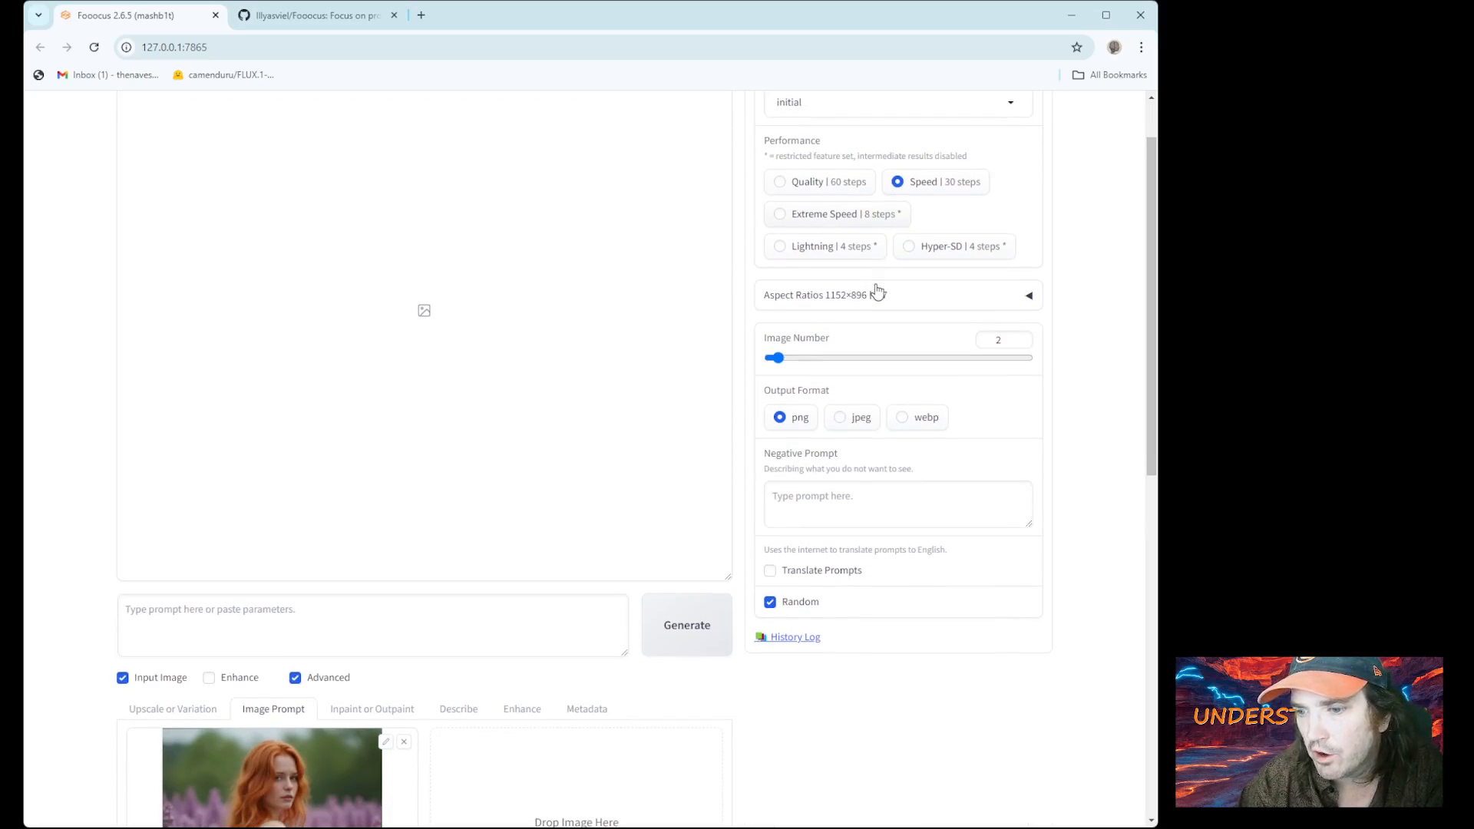
{"action": "left_click", "coordinate": [1021, 344]}
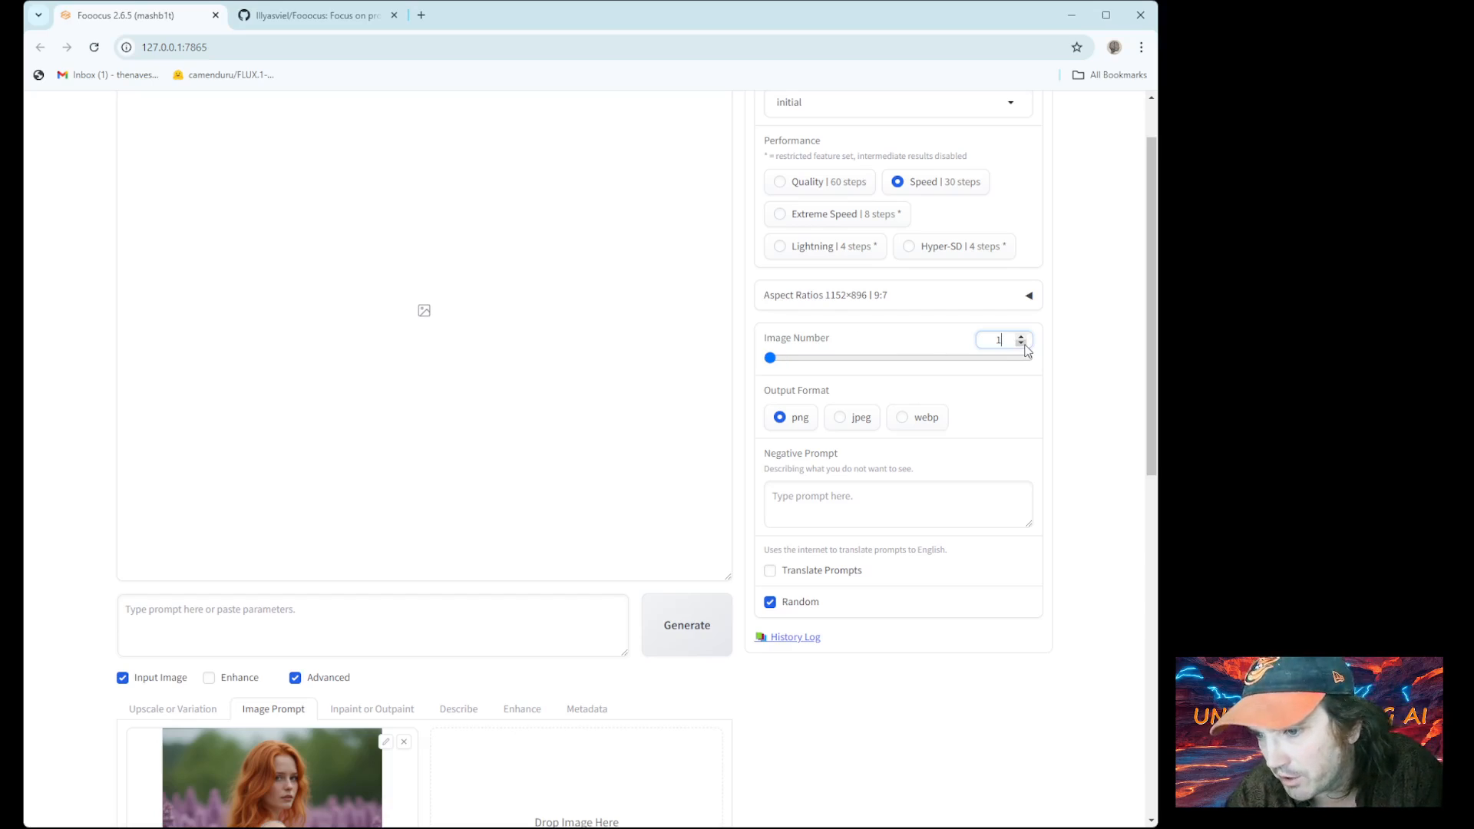
{"action": "scroll", "coordinate": [1027, 350], "scroll_direction": "up", "scroll_amount": 1}
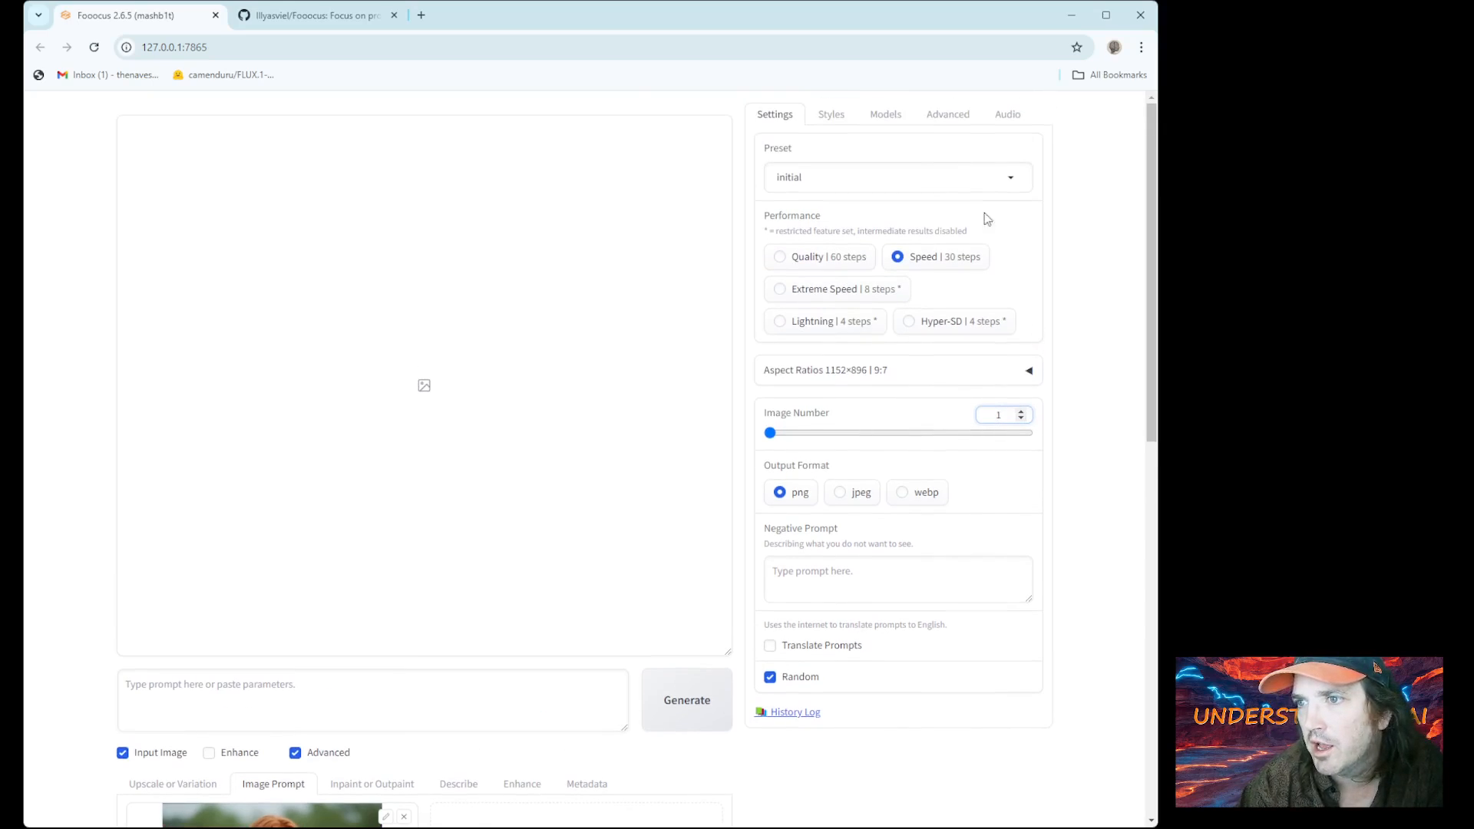
{"action": "left_click", "coordinate": [950, 115]}
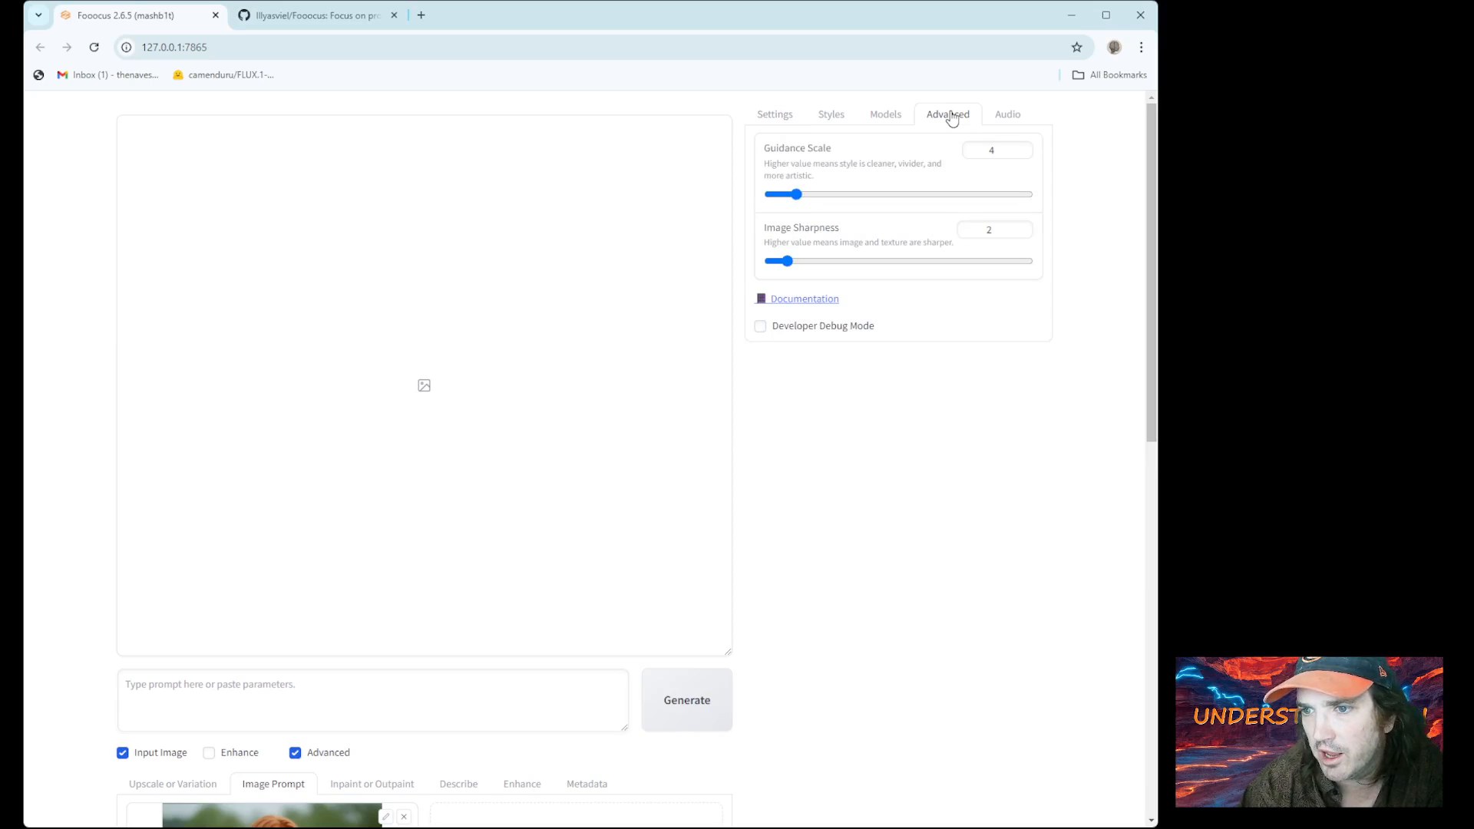
Enable Developer Debug Mode and look through its debug options
{"action": "left_click", "coordinate": [761, 327]}
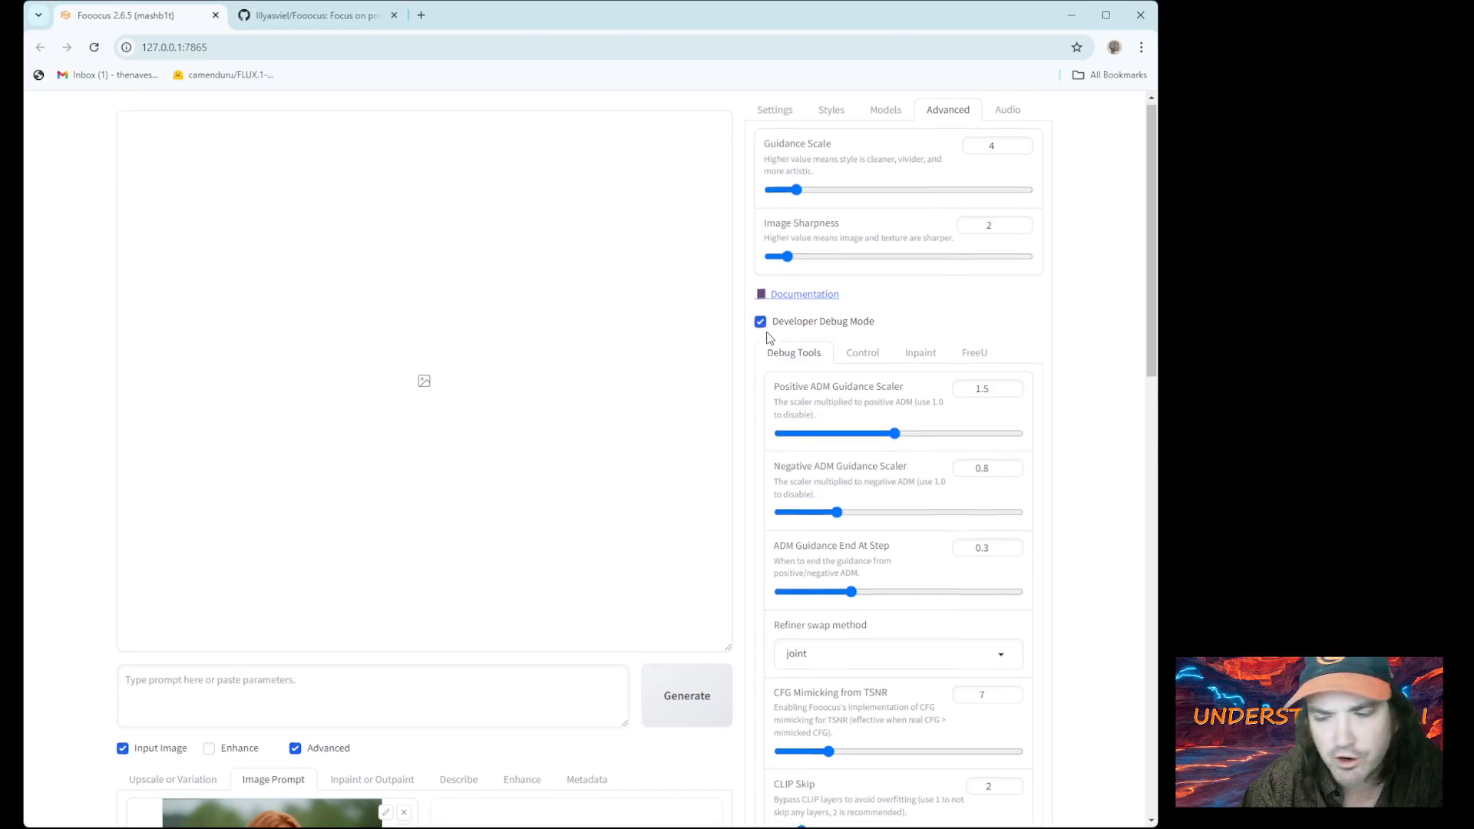
{"action": "scroll", "coordinate": [775, 342], "scroll_direction": "down", "scroll_amount": 6}
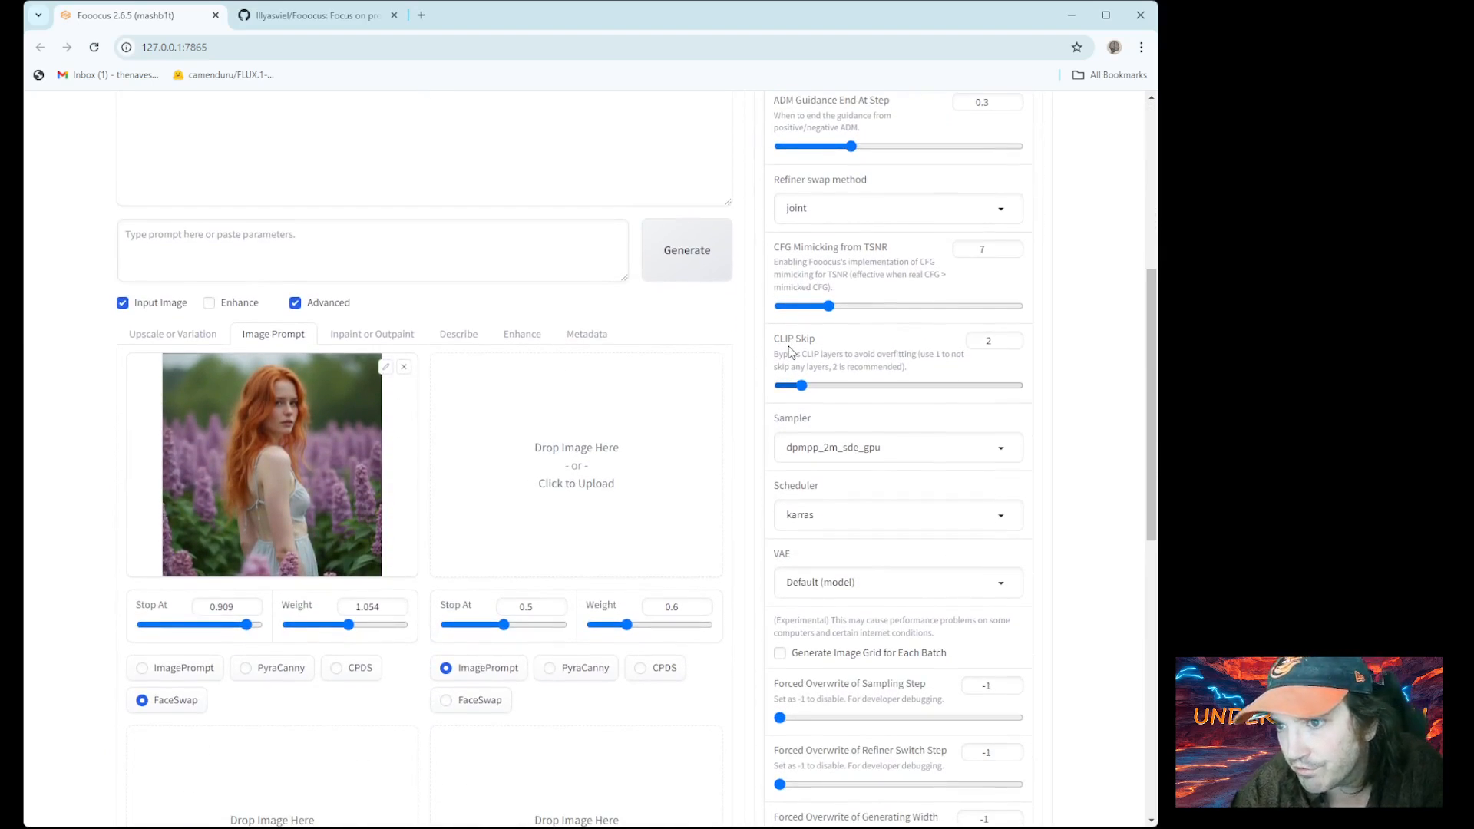
{"action": "scroll", "coordinate": [791, 352], "scroll_direction": "down", "scroll_amount": 4}
{"action": "scroll", "coordinate": [790, 353], "scroll_direction": "down", "scroll_amount": 3}
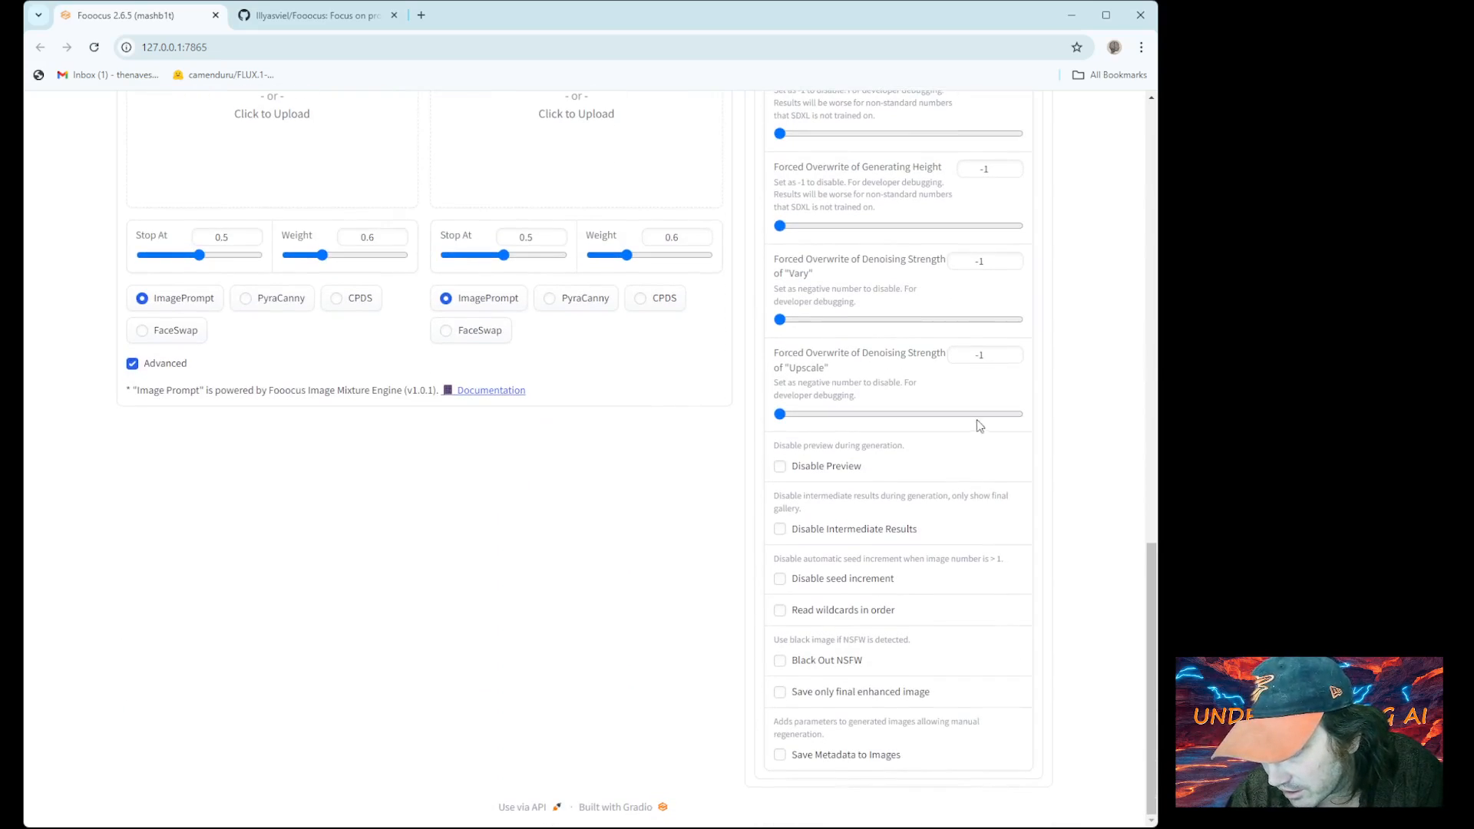
Switch the input image area to the Inpaint or Outpaint tab
{"action": "scroll", "coordinate": [975, 416], "scroll_direction": "up", "scroll_amount": 1}
{"action": "scroll", "coordinate": [975, 417], "scroll_direction": "up", "scroll_amount": 10}
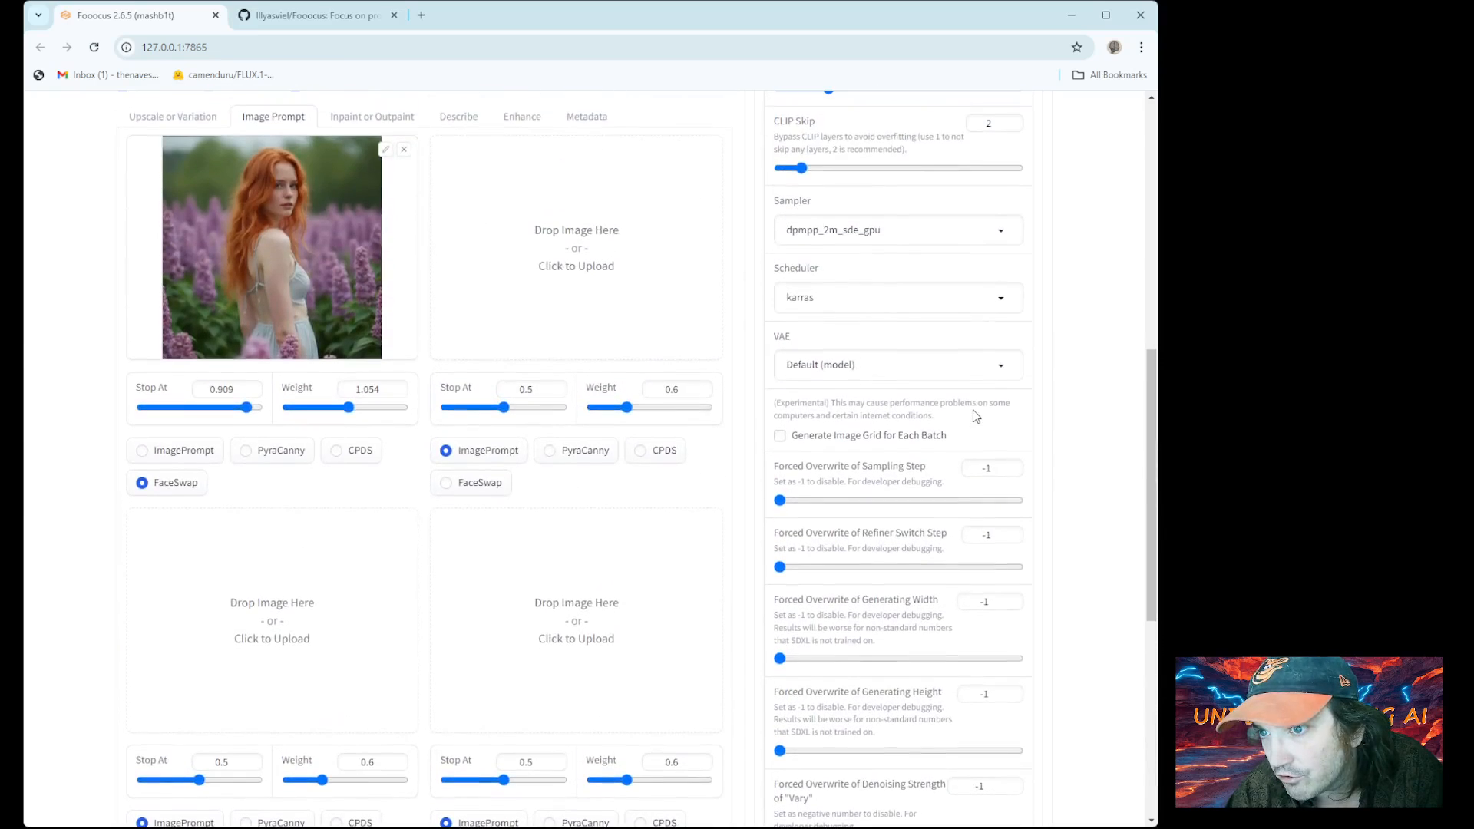
{"action": "scroll", "coordinate": [975, 416], "scroll_direction": "up", "scroll_amount": 5}
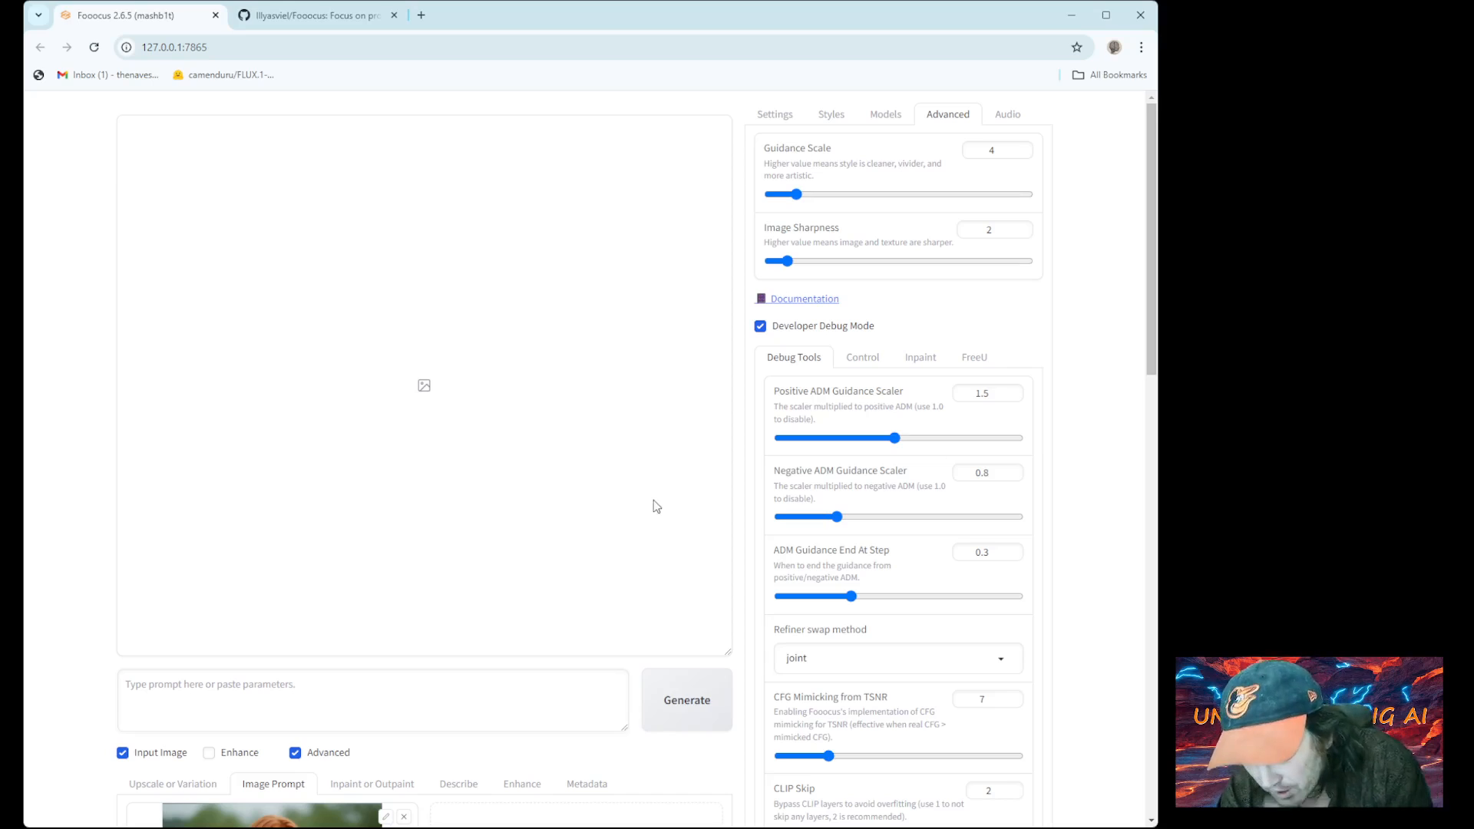
{"action": "left_click", "coordinate": [369, 784]}
{"action": "scroll", "coordinate": [384, 772], "scroll_direction": "down", "scroll_amount": 7}
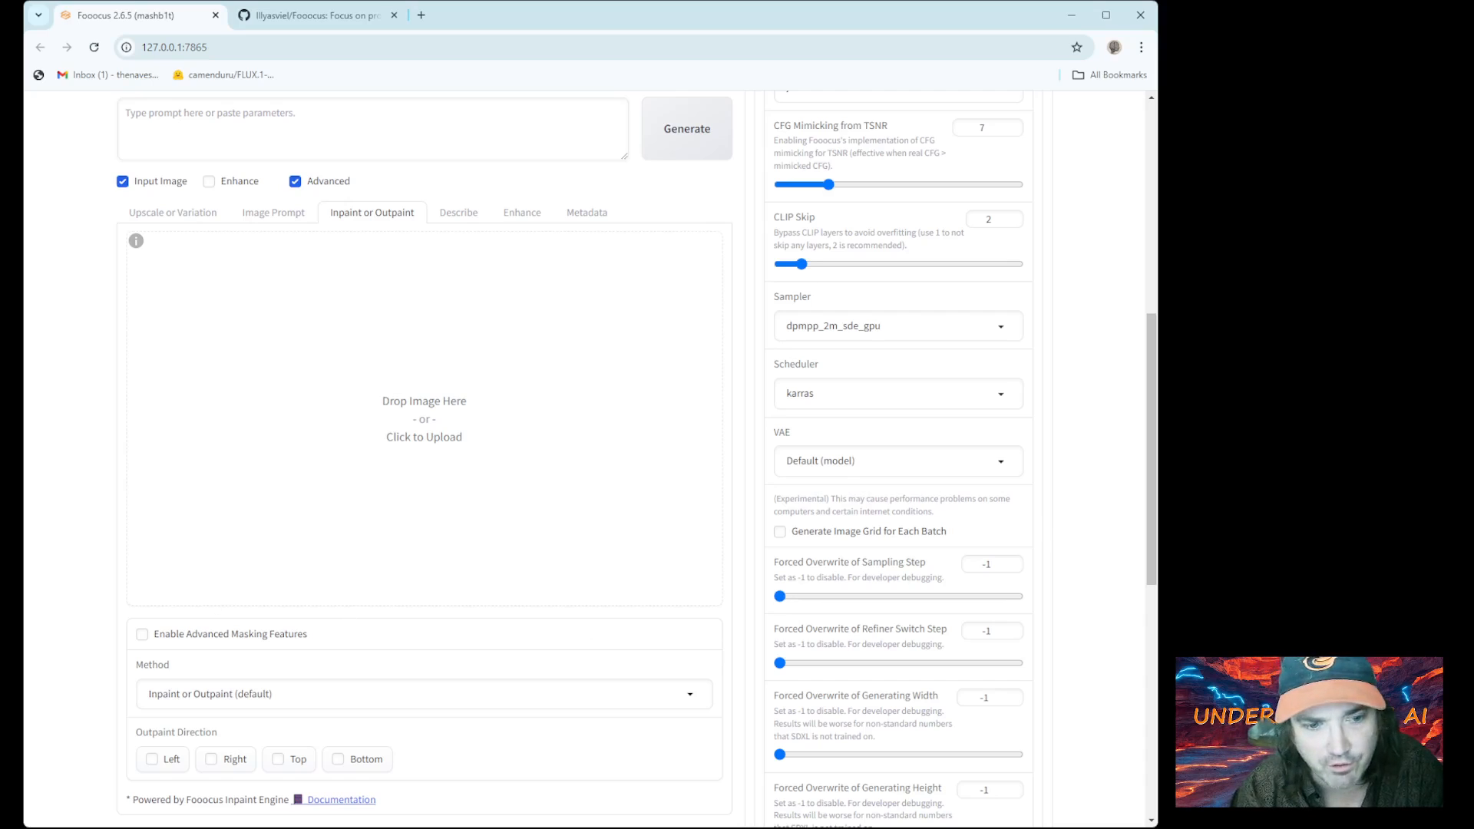
Open Debug's Control options to allow mixing the Image Prompt with Inpaint
{"action": "scroll", "coordinate": [424, 461], "scroll_direction": "up", "scroll_amount": 7}
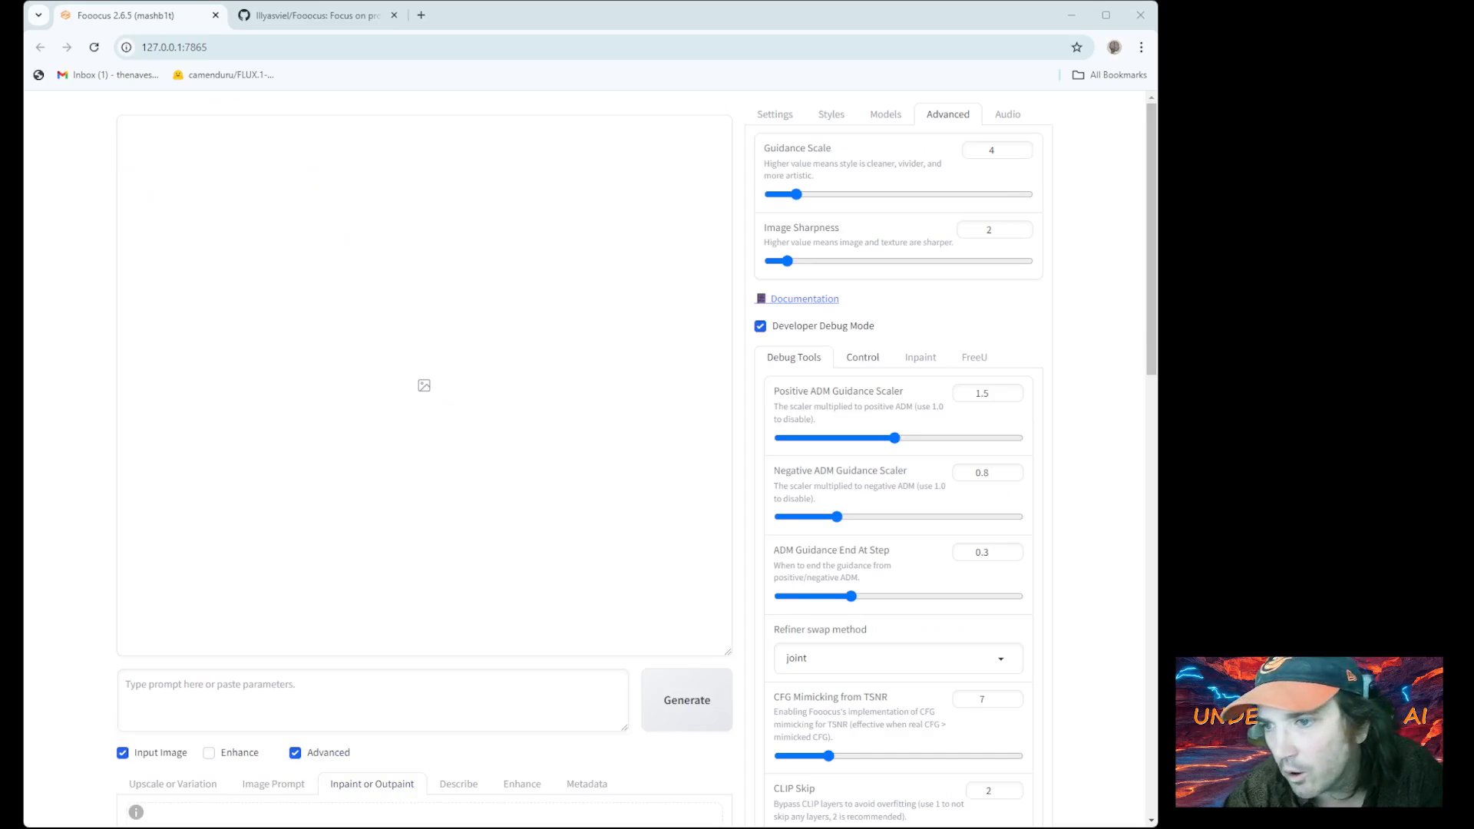
{"action": "left_click", "coordinate": [863, 358]}
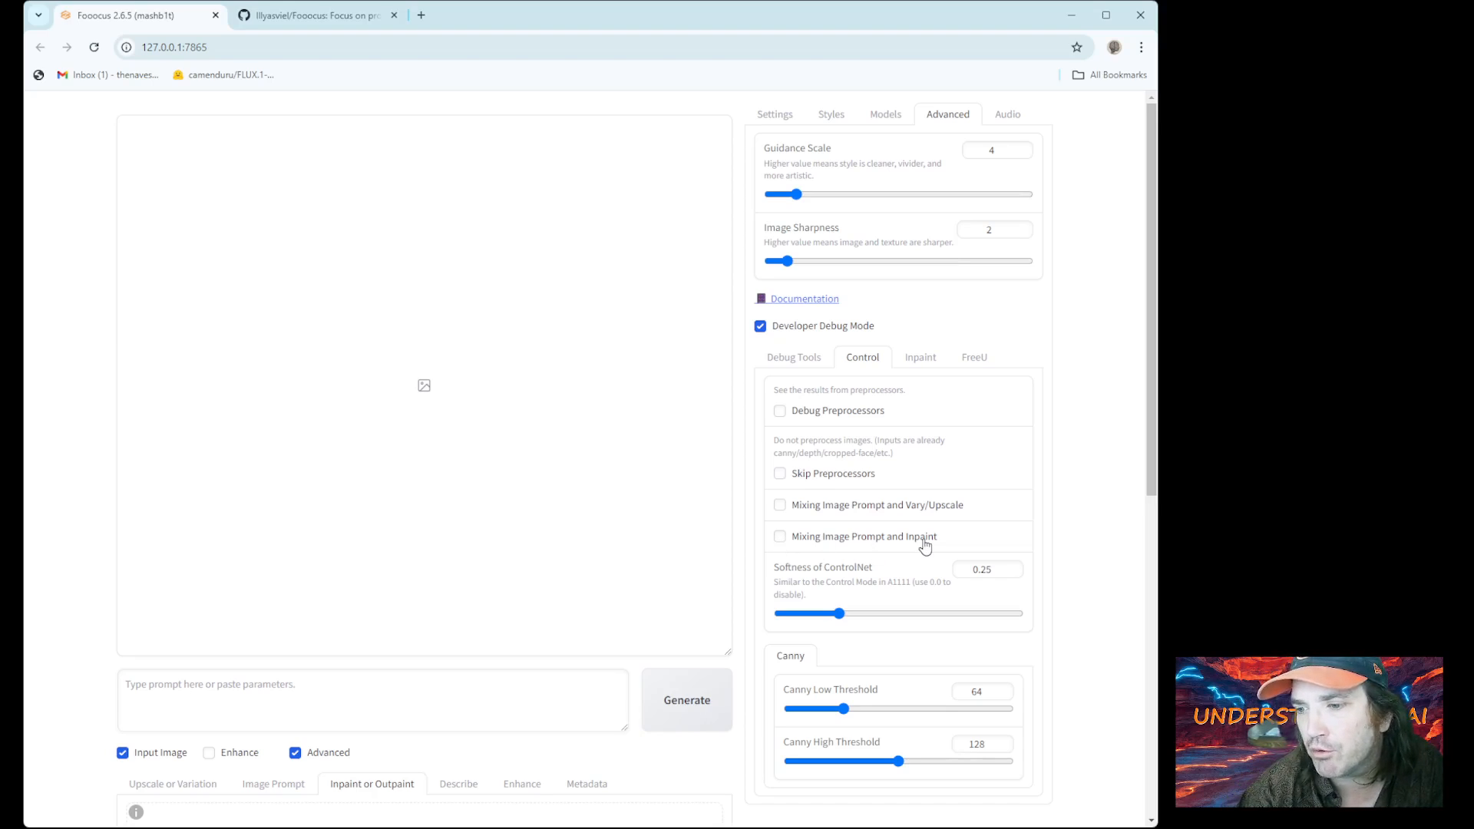
{"action": "scroll", "coordinate": [820, 536], "scroll_direction": "down", "scroll_amount": 2}
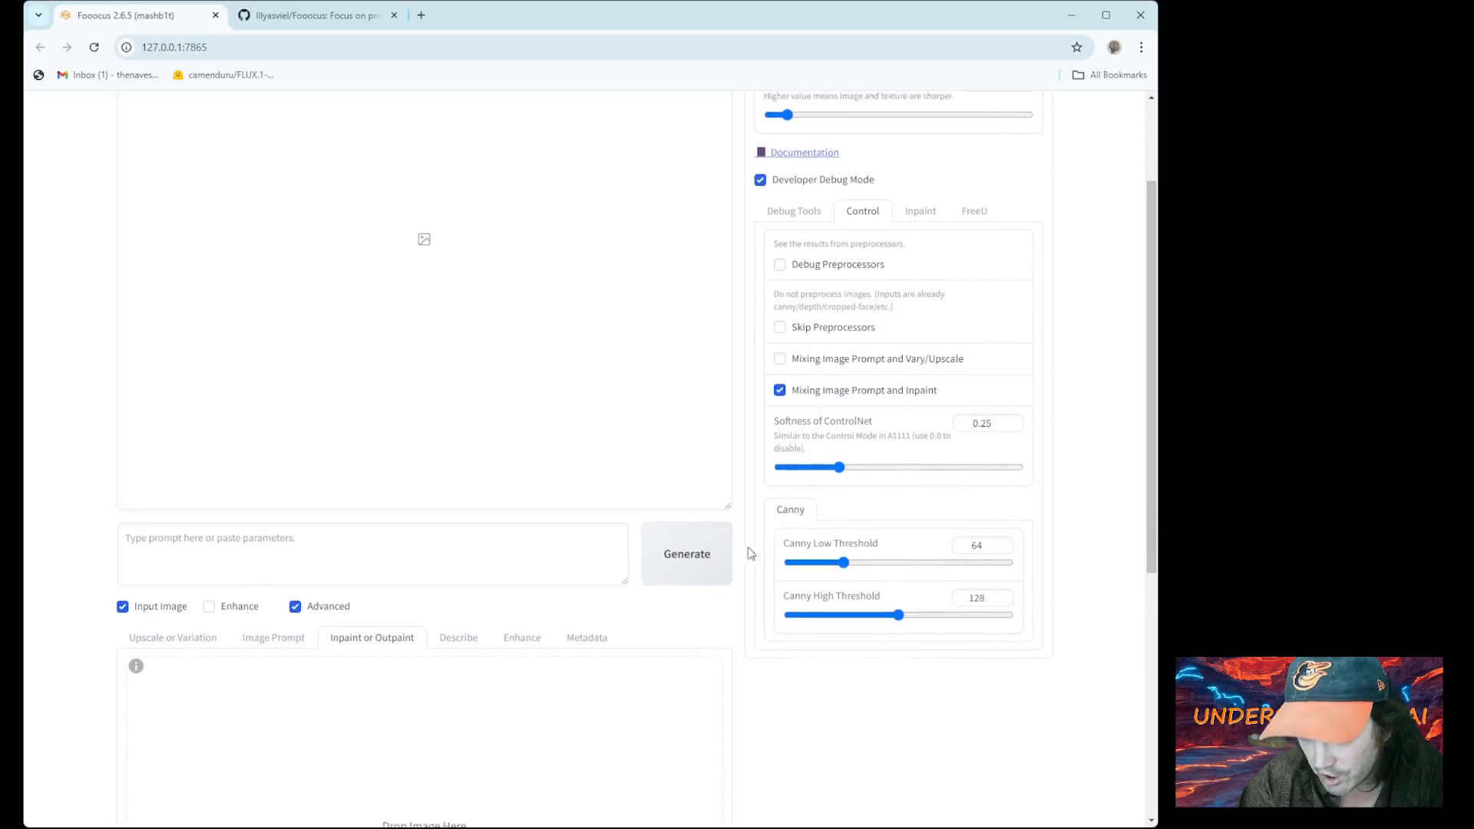
{"action": "scroll", "coordinate": [422, 569], "scroll_direction": "down", "scroll_amount": 1}
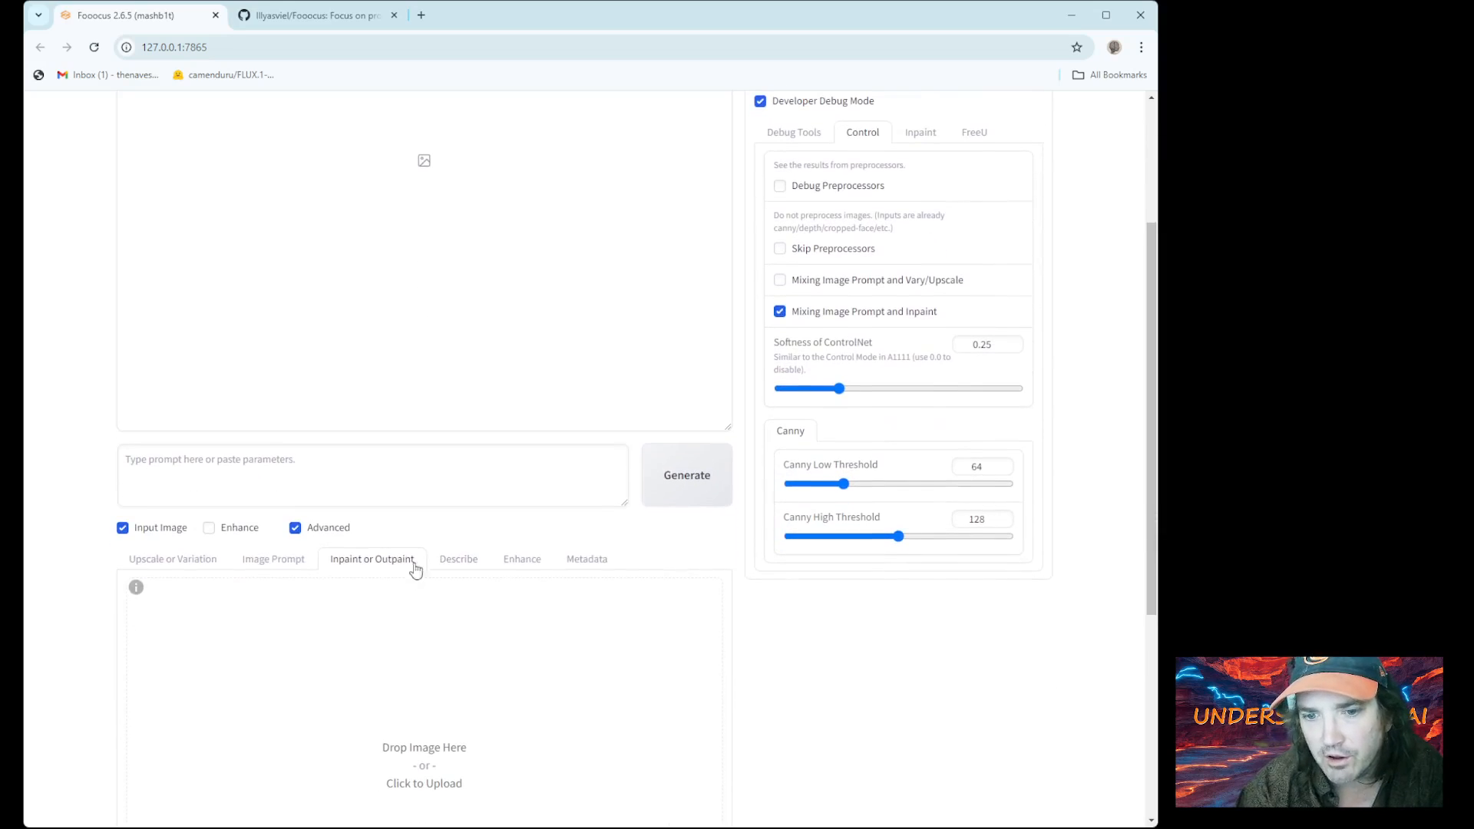
Verify the redhead FaceSwap reference and return to the Inpaint canvas holding the cowboy portrait
{"action": "left_click", "coordinate": [266, 559]}
{"action": "scroll", "coordinate": [292, 607], "scroll_direction": "down", "scroll_amount": 5}
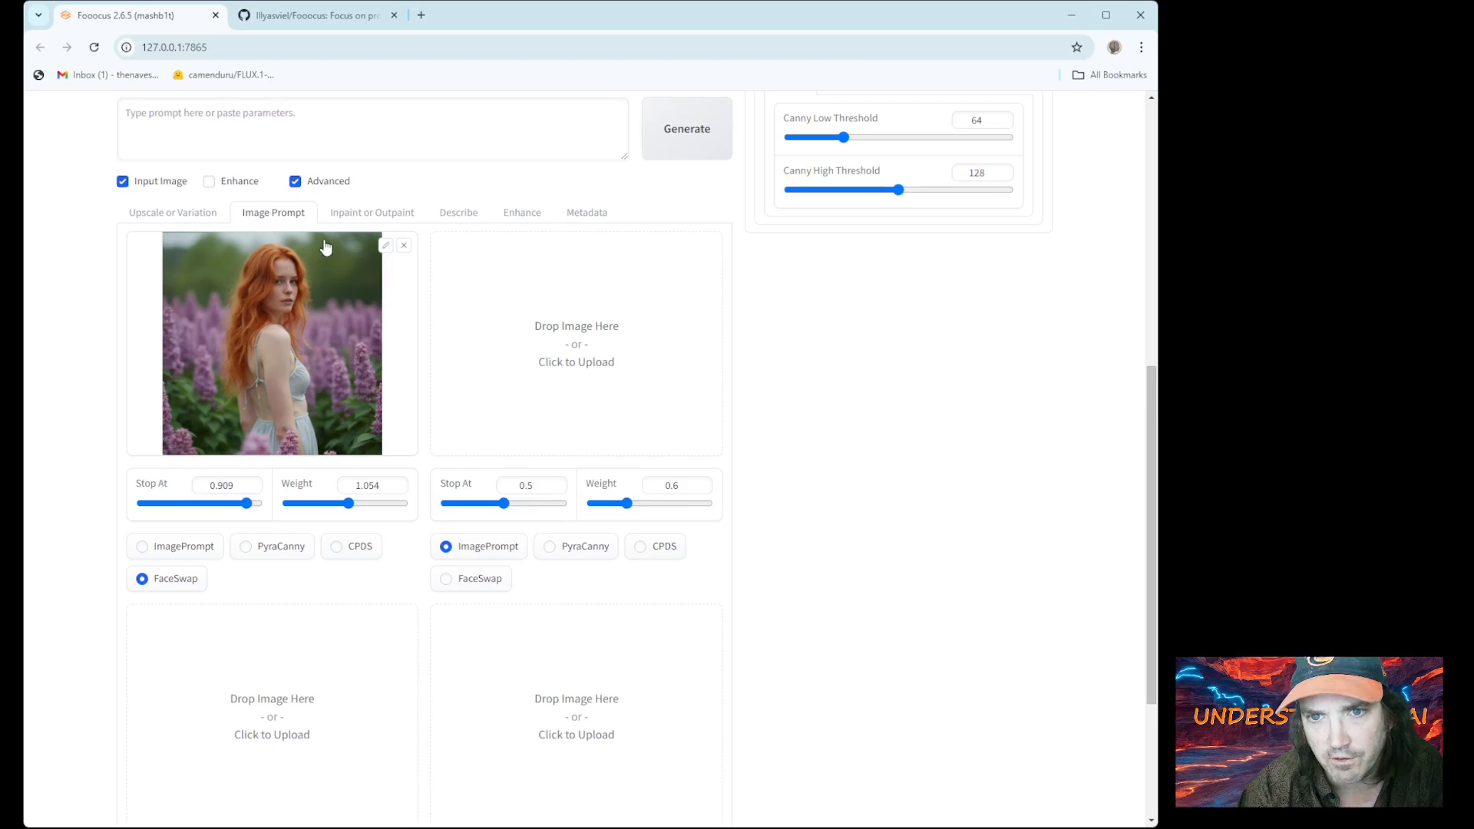
{"action": "left_click", "coordinate": [356, 213]}
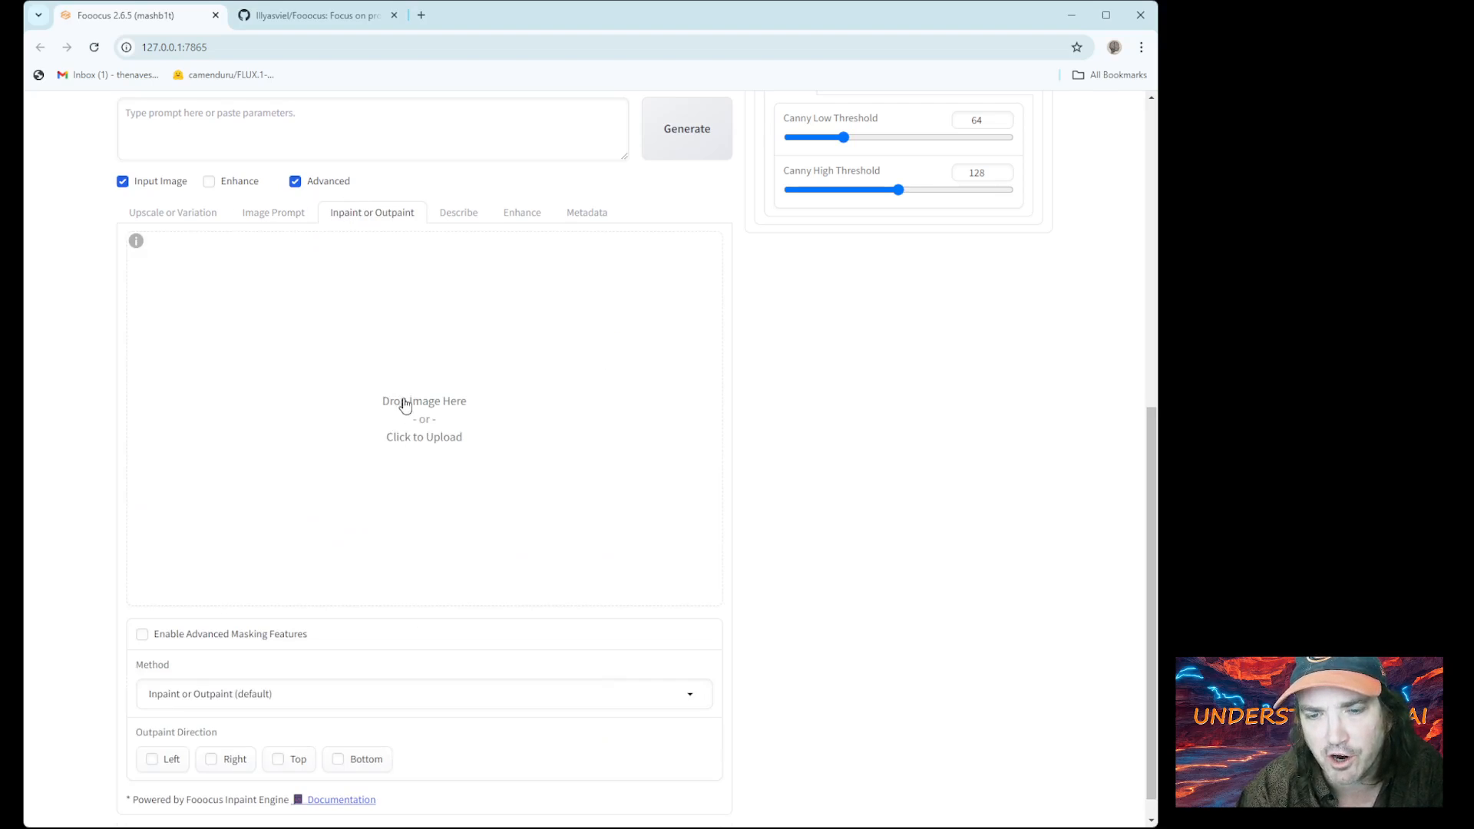
{"action": "scroll", "coordinate": [799, 322], "scroll_direction": "up", "scroll_amount": 5}
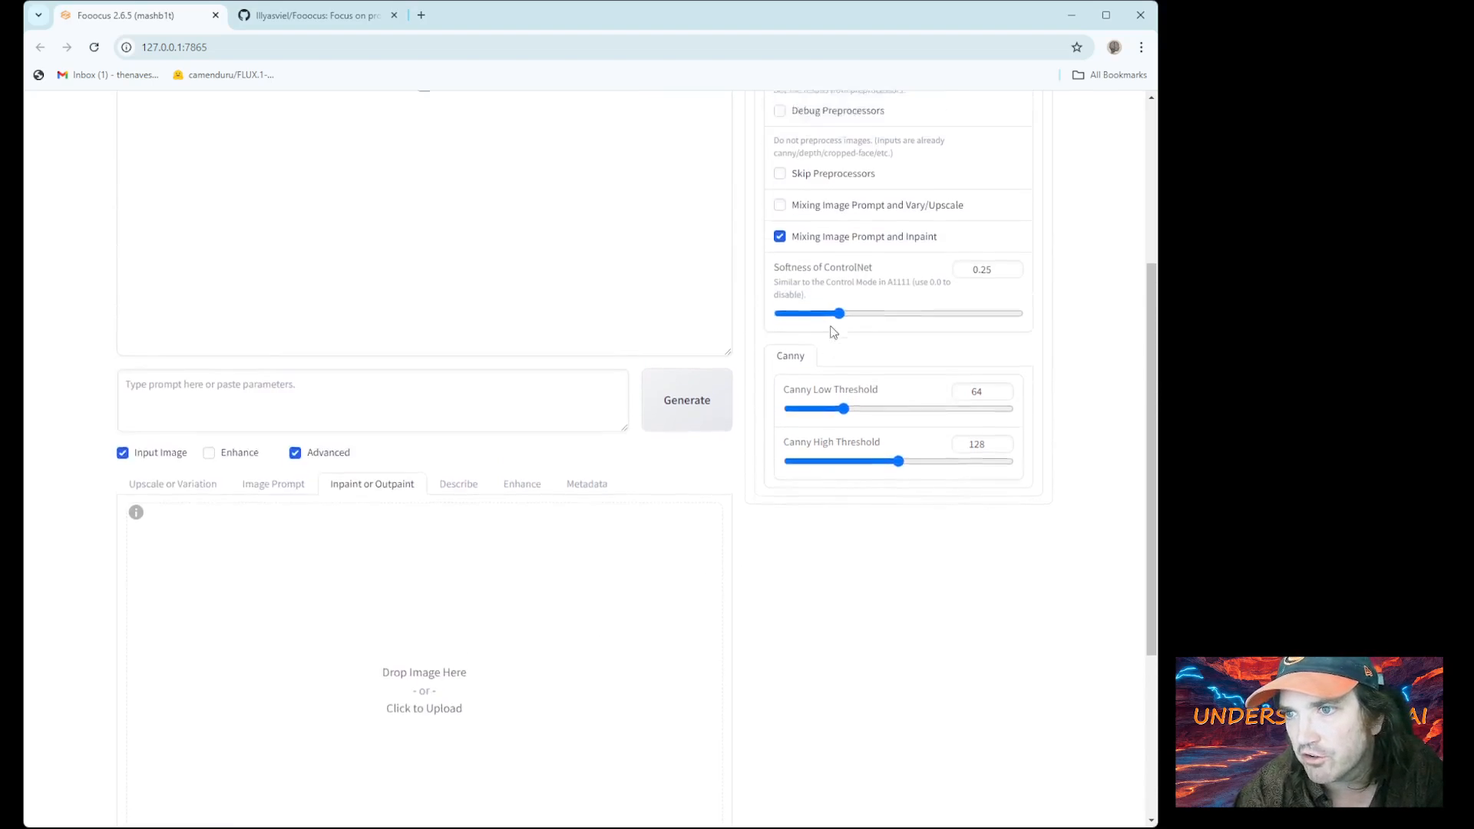
{"action": "scroll", "coordinate": [693, 419], "scroll_direction": "down", "scroll_amount": 3}
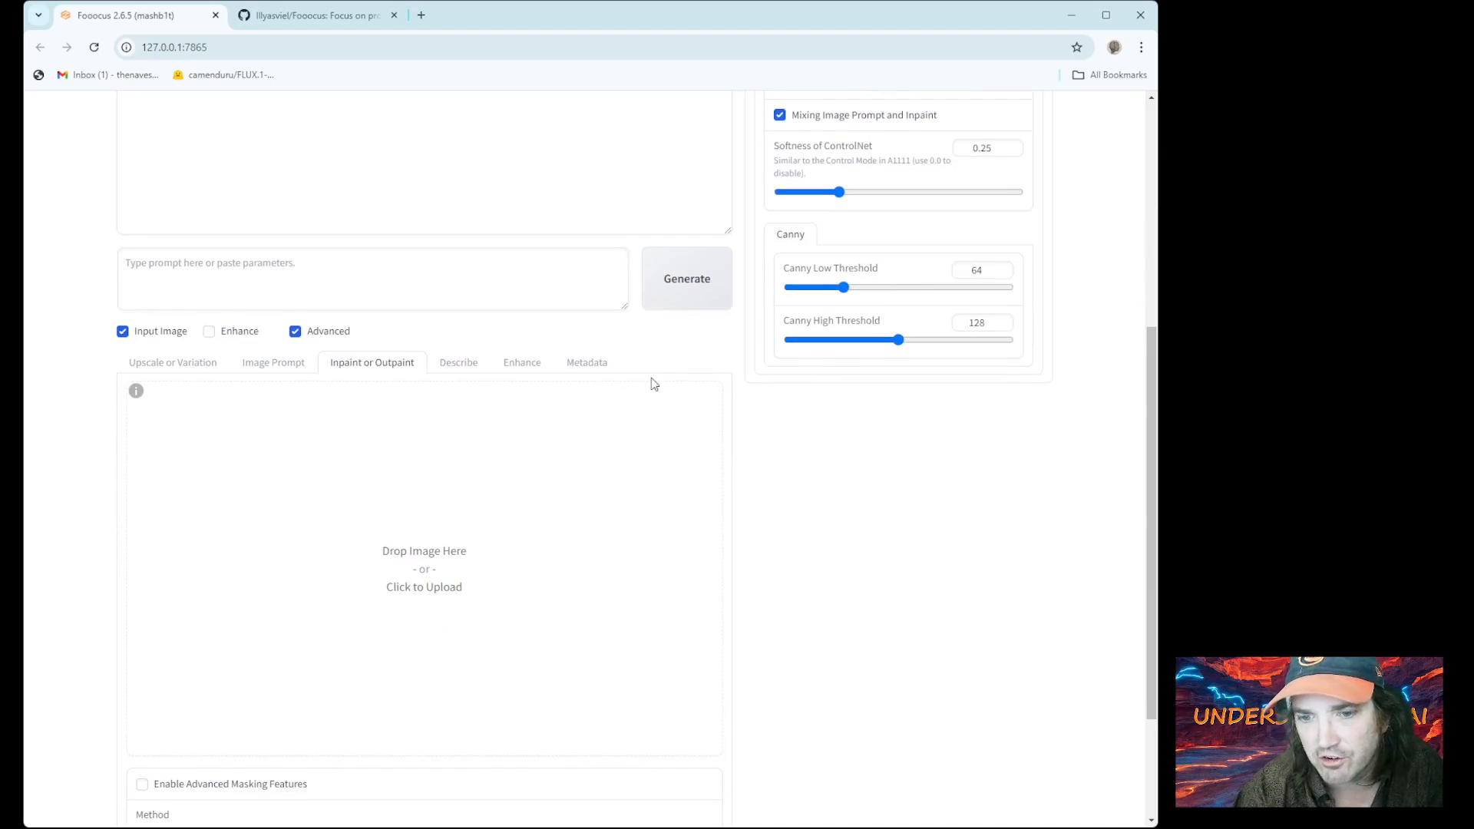
{"action": "left_click", "coordinate": [261, 363]}
{"action": "scroll", "coordinate": [273, 322], "scroll_direction": "down", "scroll_amount": 2}
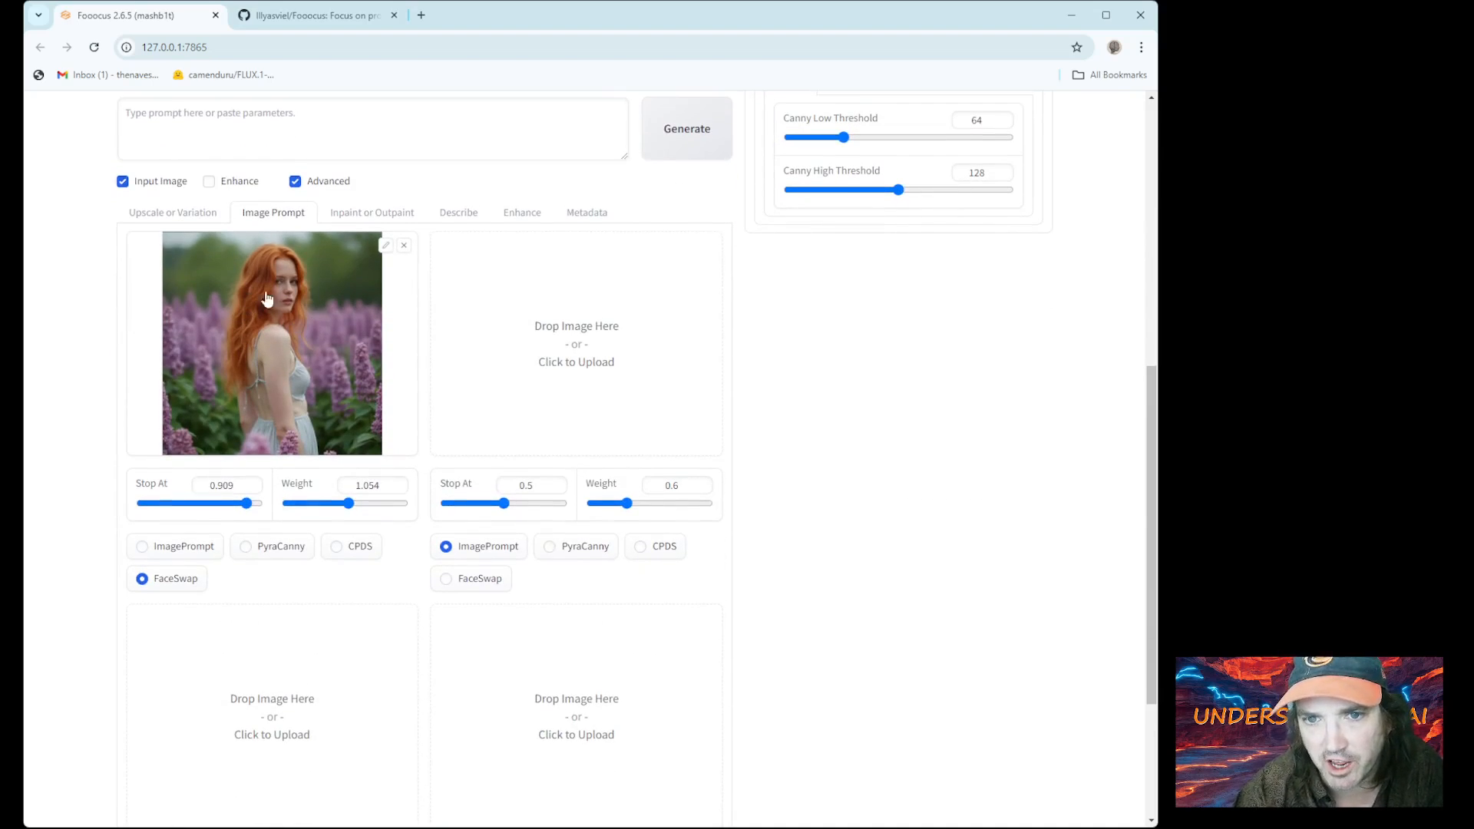
{"action": "left_click", "coordinate": [374, 215]}
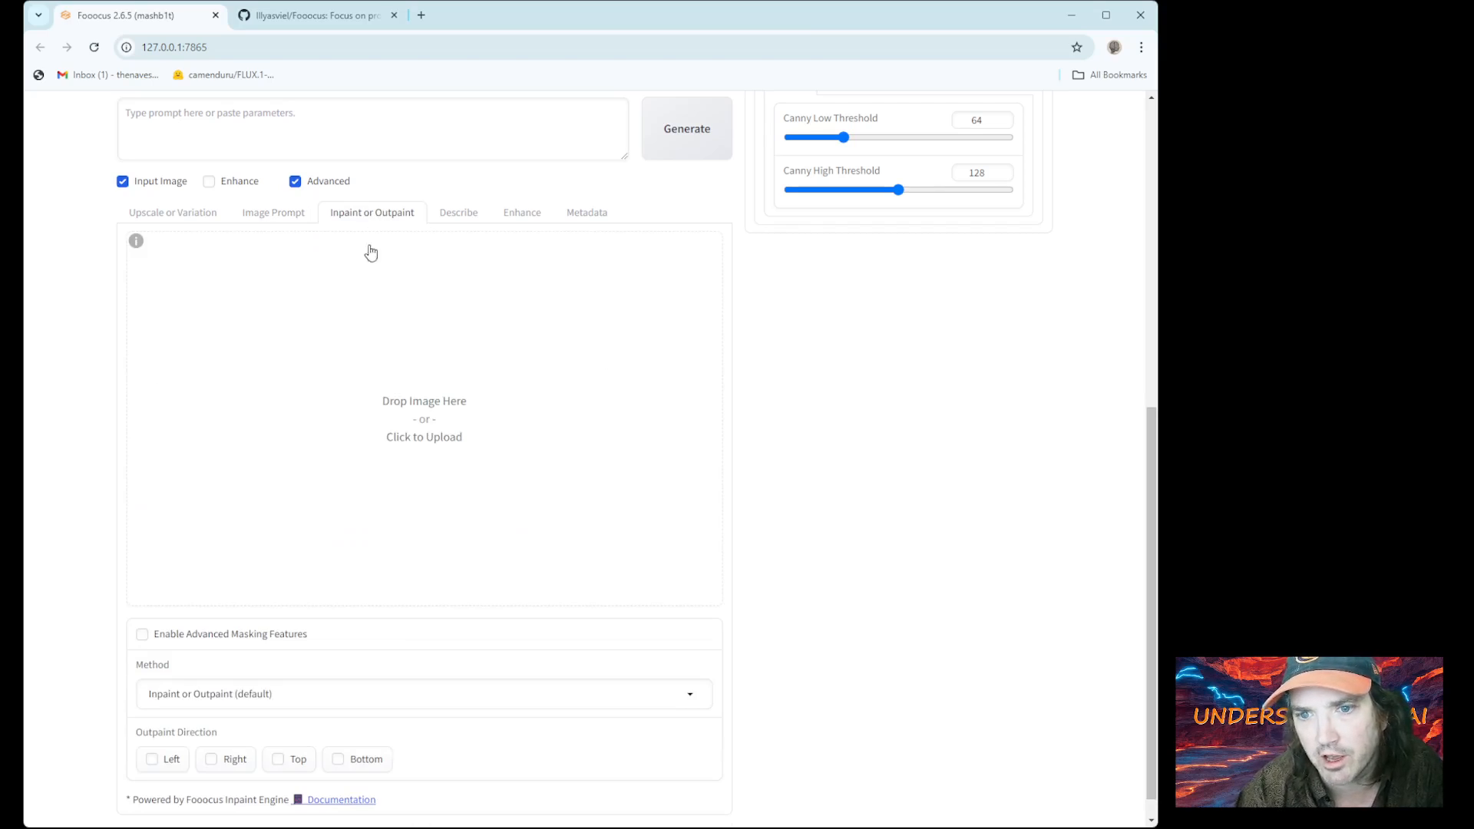
{"action": "left_click", "coordinate": [256, 218]}
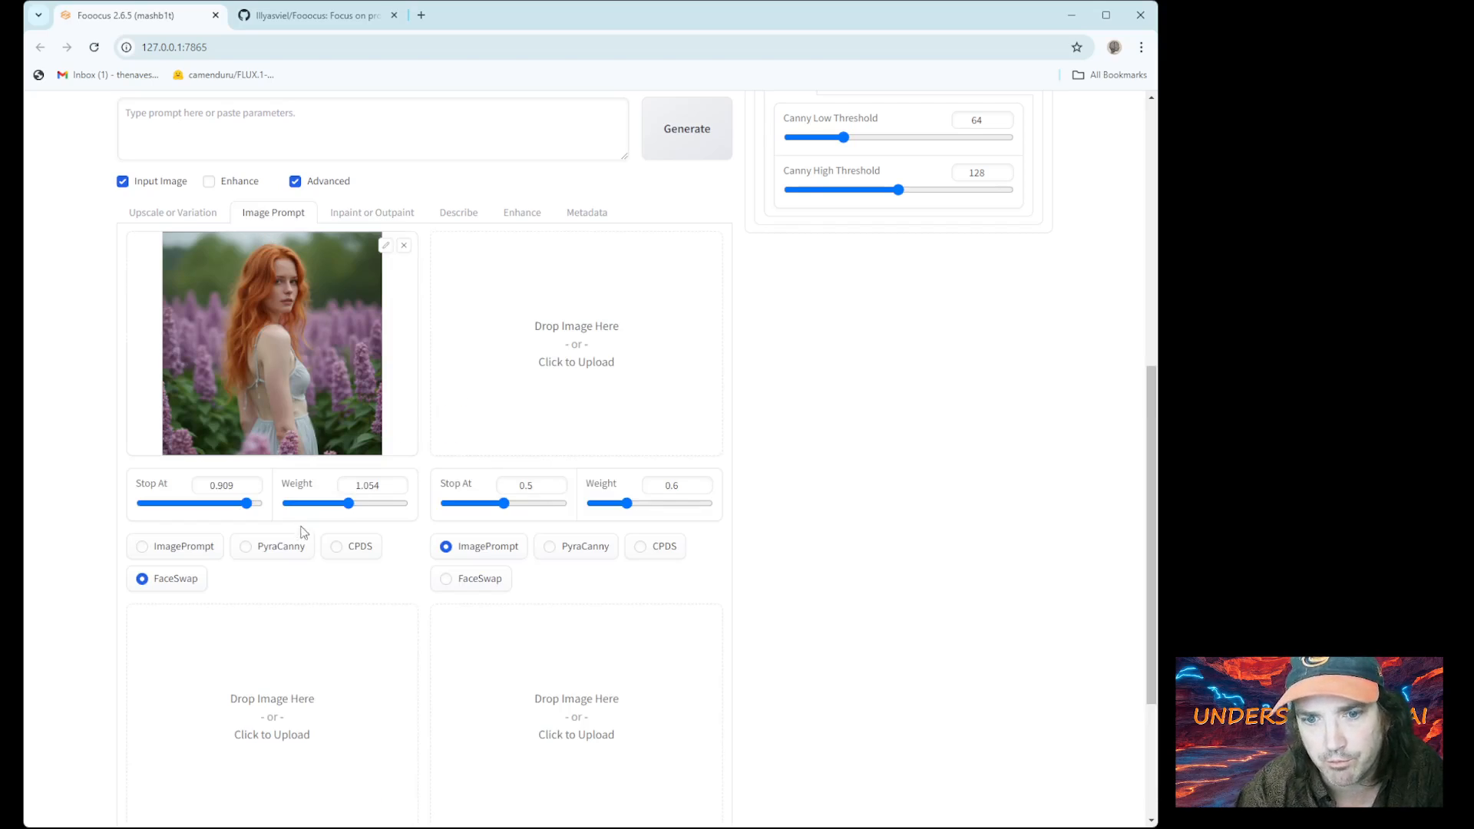
{"action": "left_click", "coordinate": [379, 215]}
{"action": "scroll", "coordinate": [453, 460], "scroll_direction": "up", "scroll_amount": 1}
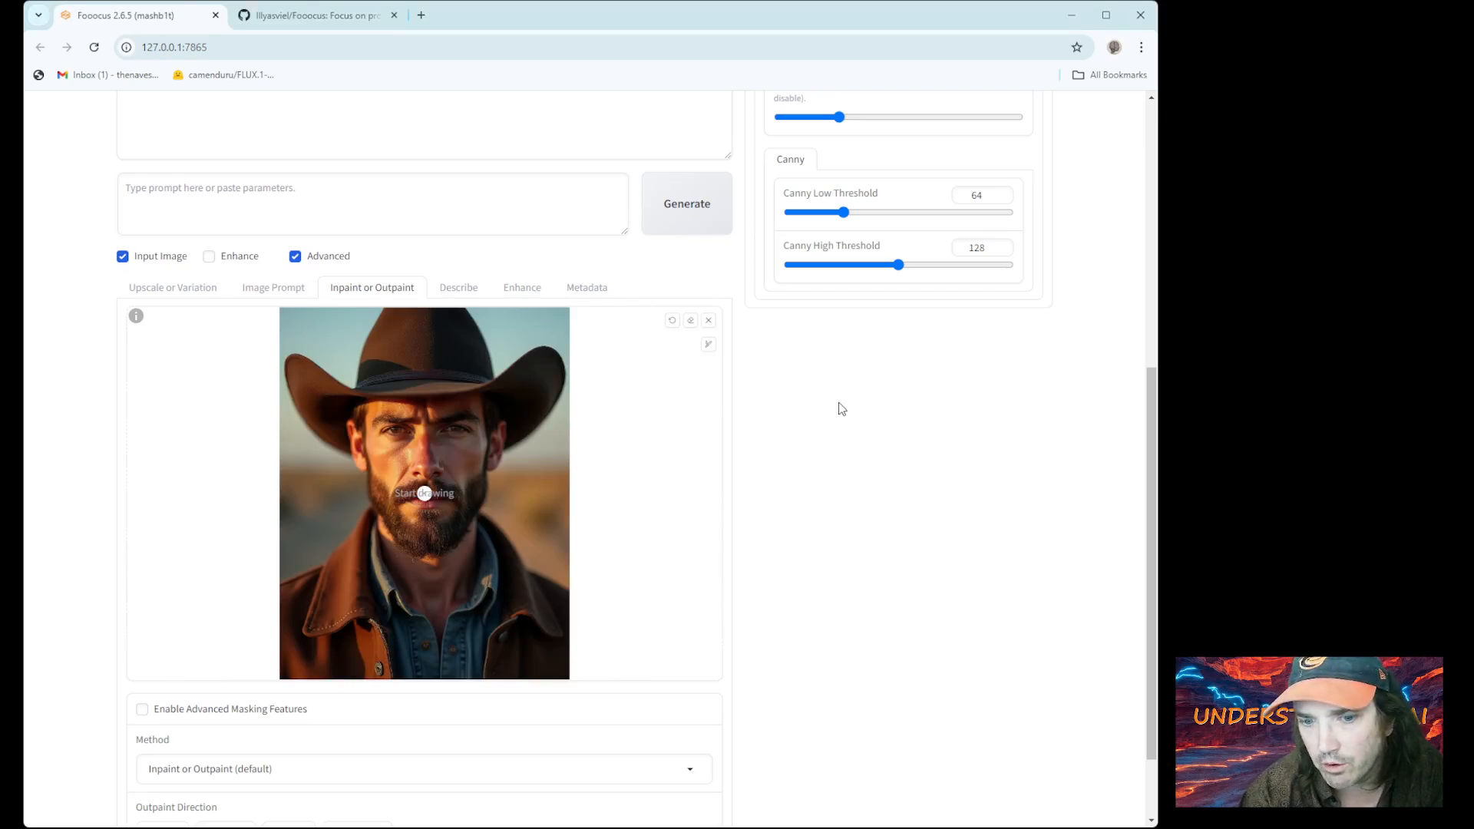
{"action": "scroll", "coordinate": [683, 487], "scroll_direction": "down", "scroll_amount": 1}
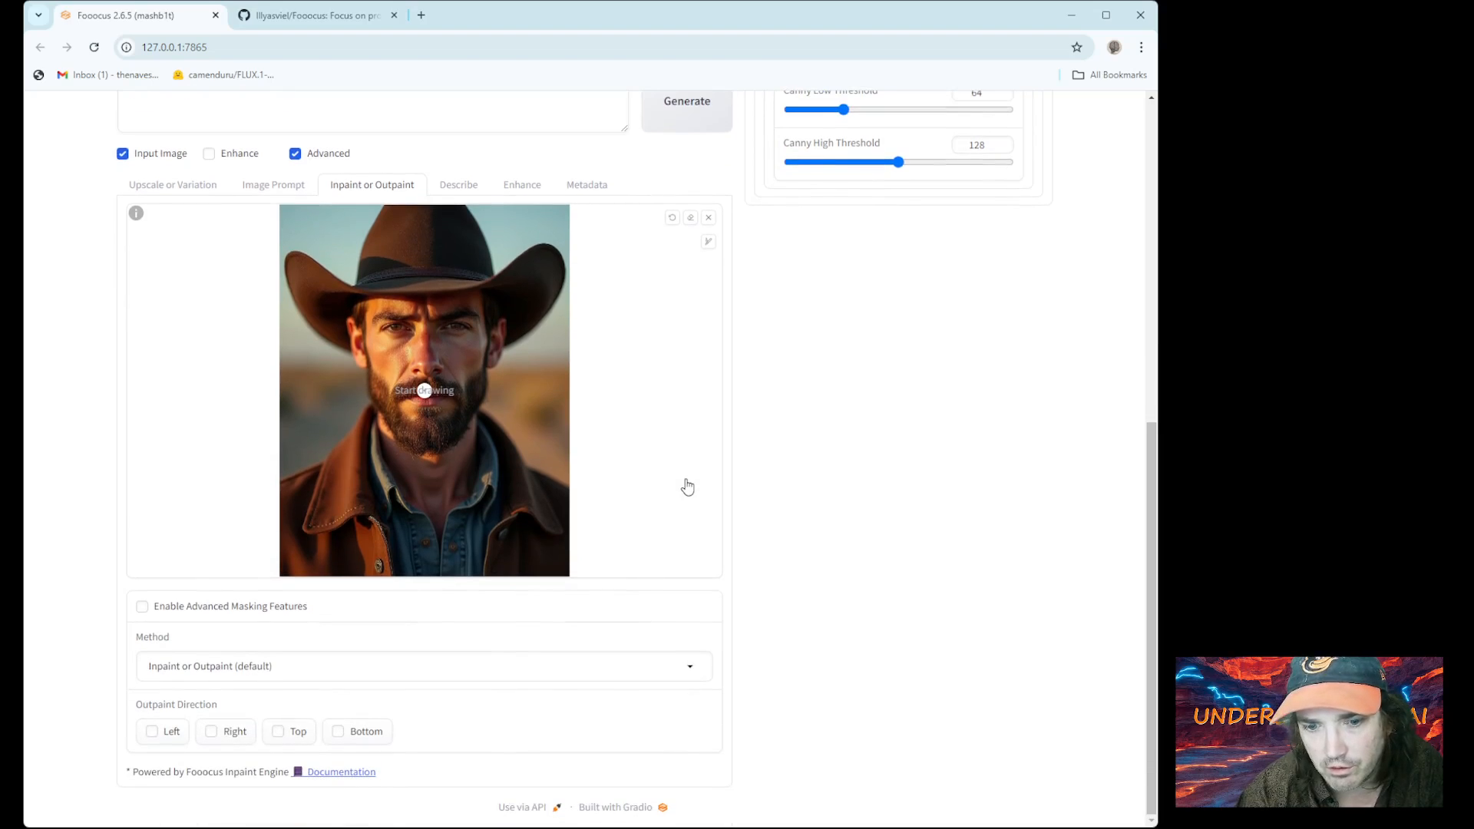
{"action": "scroll", "coordinate": [687, 487], "scroll_direction": "up", "scroll_amount": 4}
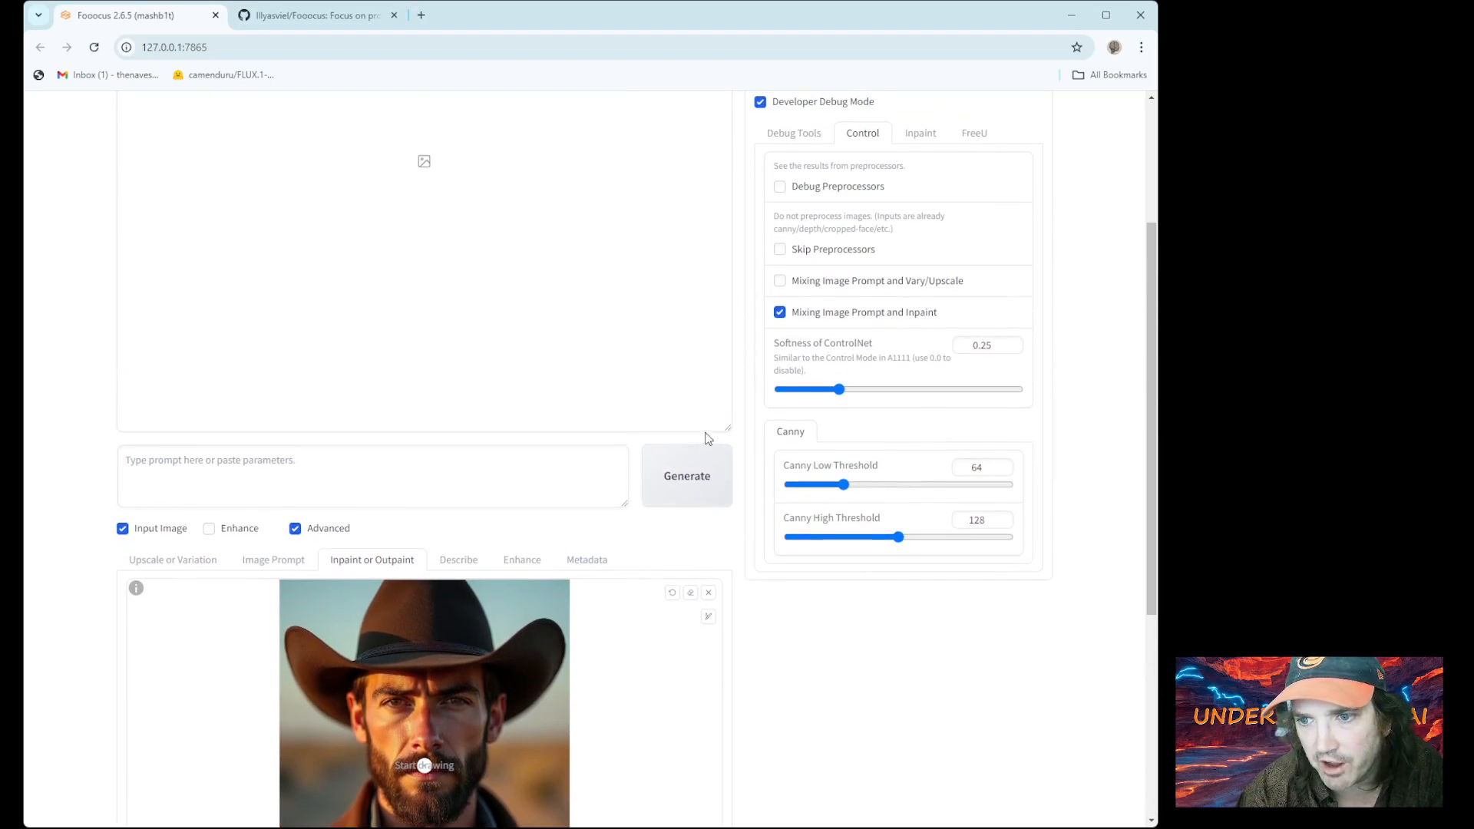
{"action": "left_click", "coordinate": [696, 485]}
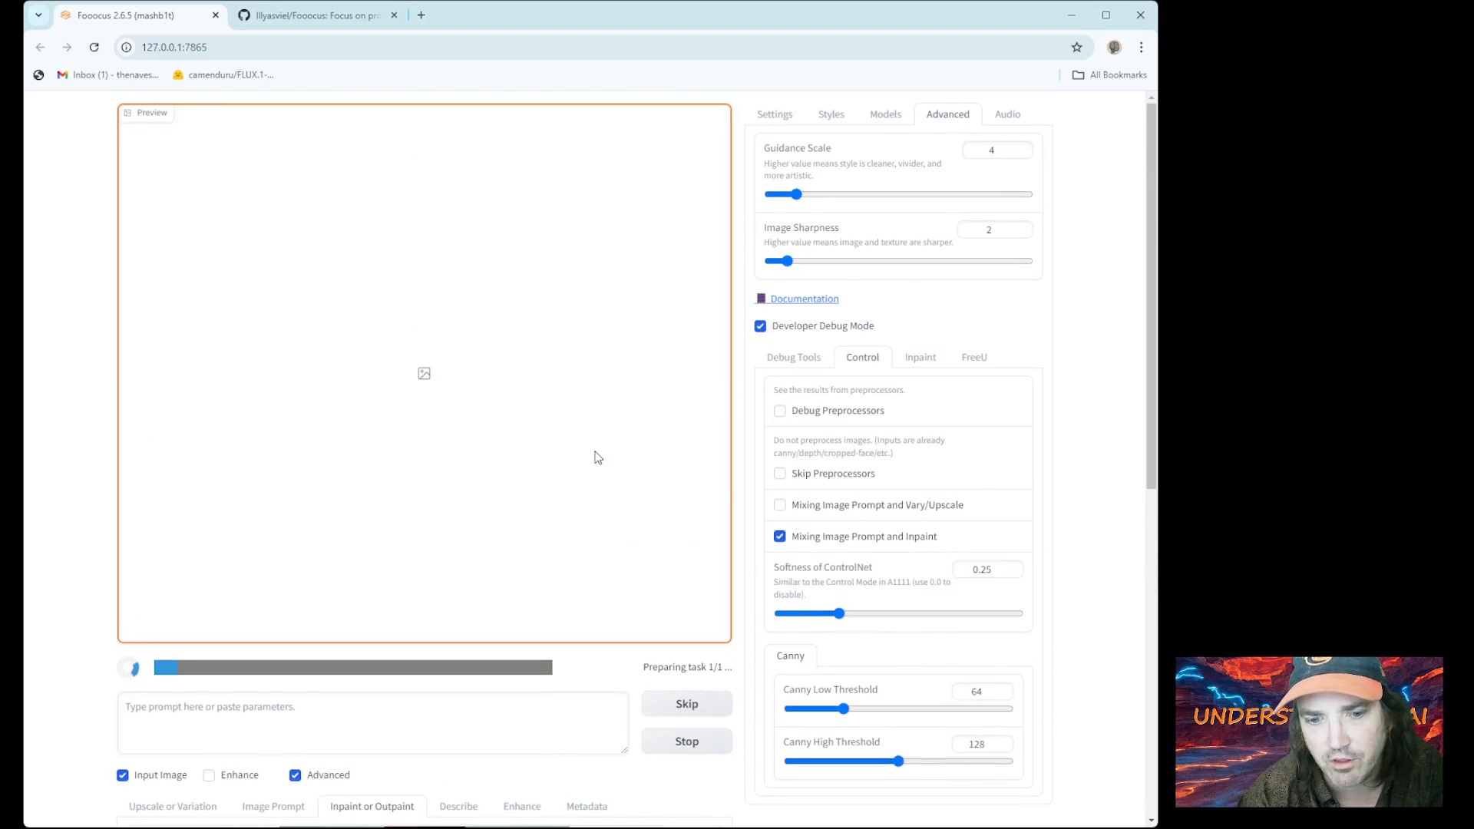
{"action": "scroll", "coordinate": [614, 438], "scroll_direction": "down", "scroll_amount": 1}
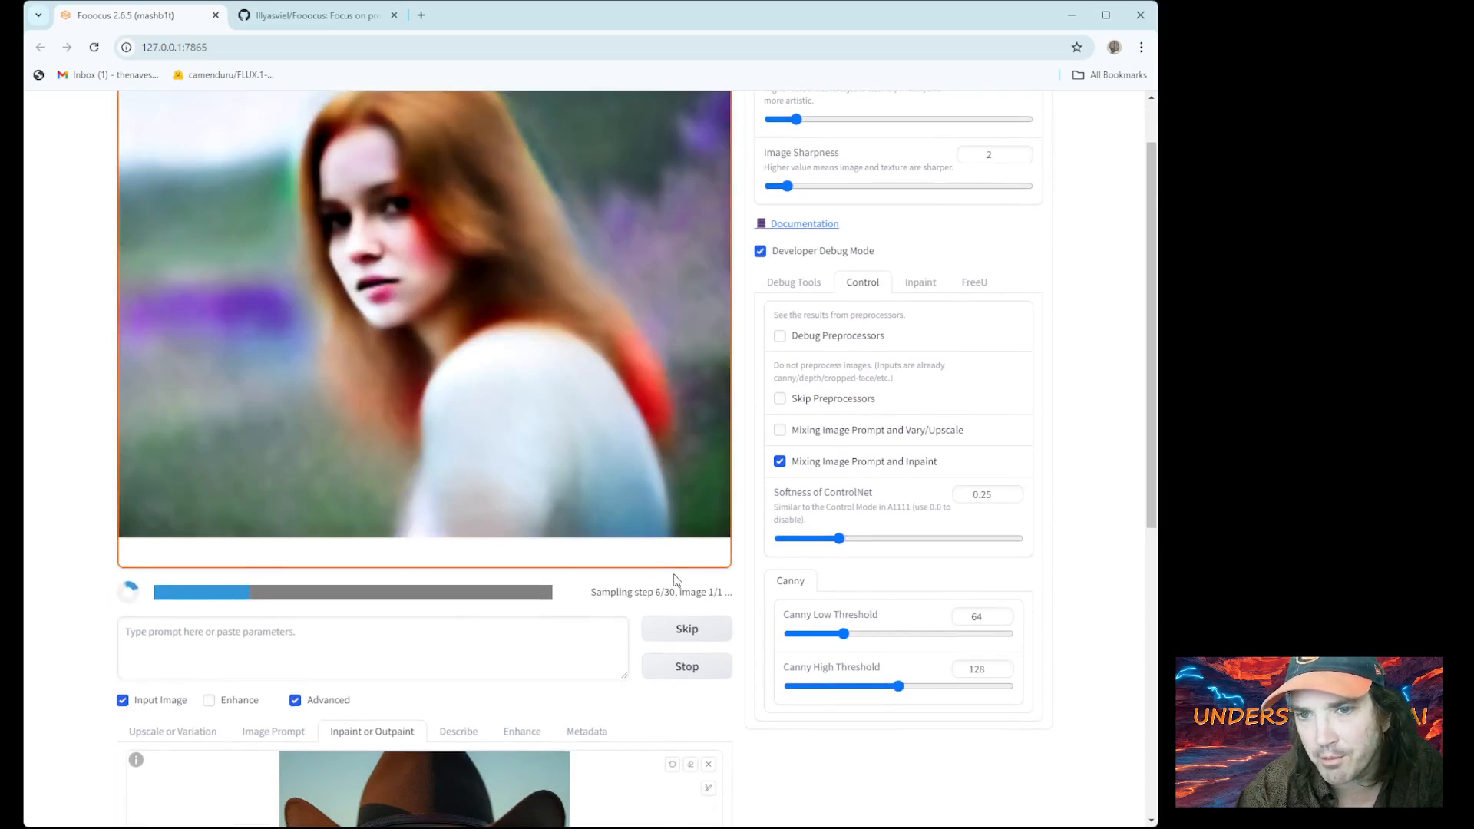
{"action": "left_click", "coordinate": [691, 675]}
{"action": "scroll", "coordinate": [661, 641], "scroll_direction": "down", "scroll_amount": 4}
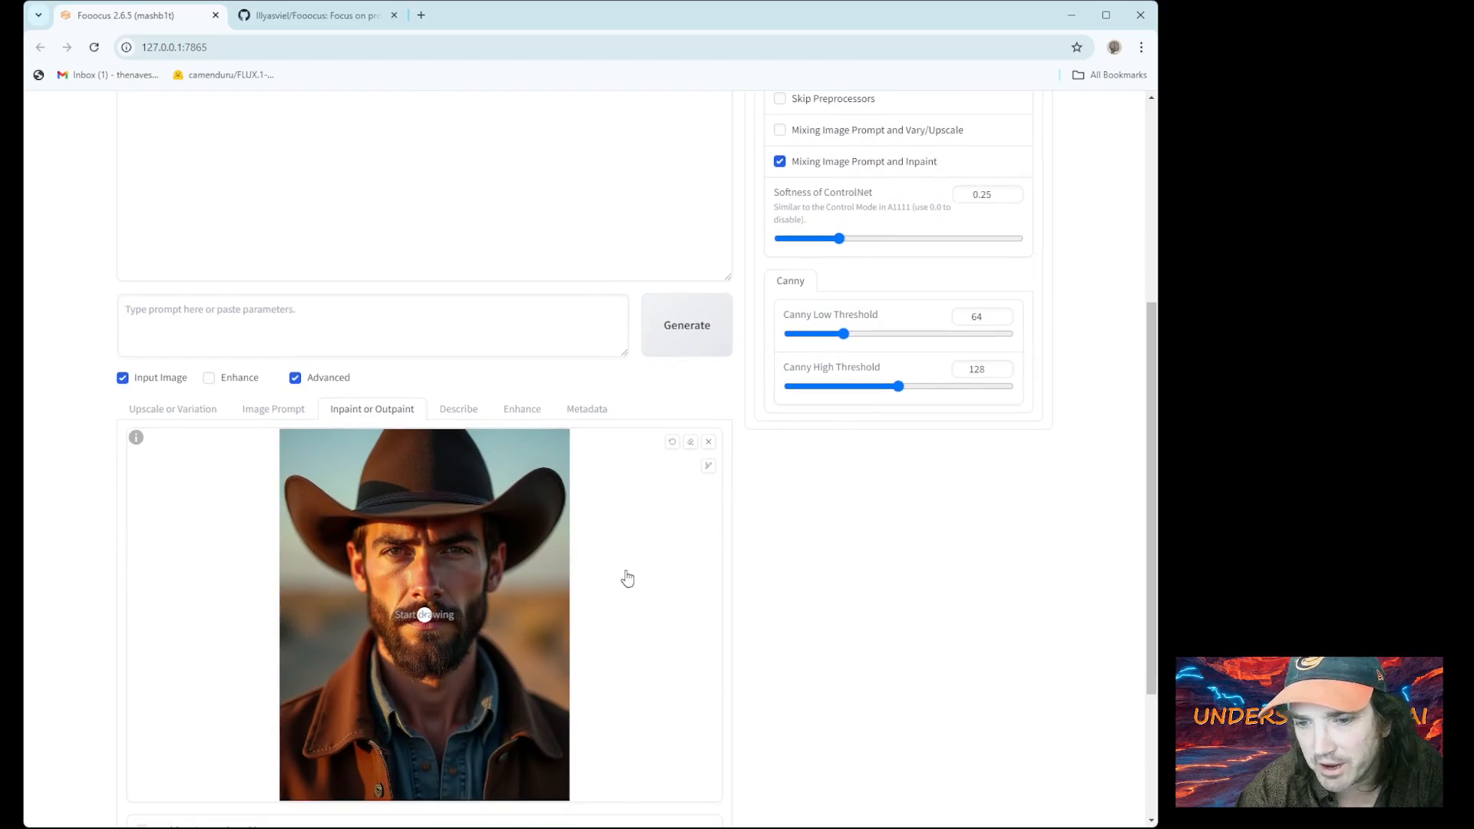
Set the mask brush to maximum size and paint the cowboy's face from hat brim to chin
{"action": "mouse_move", "coordinate": [647, 466]}
{"action": "left_mouse_down"}
{"action": "mouse_move", "coordinate": [631, 466]}
{"action": "mouse_move", "coordinate": [721, 465]}
{"action": "mouse_move", "coordinate": [677, 472]}
{"action": "mouse_move", "coordinate": [706, 470]}
{"action": "left_mouse_up"}
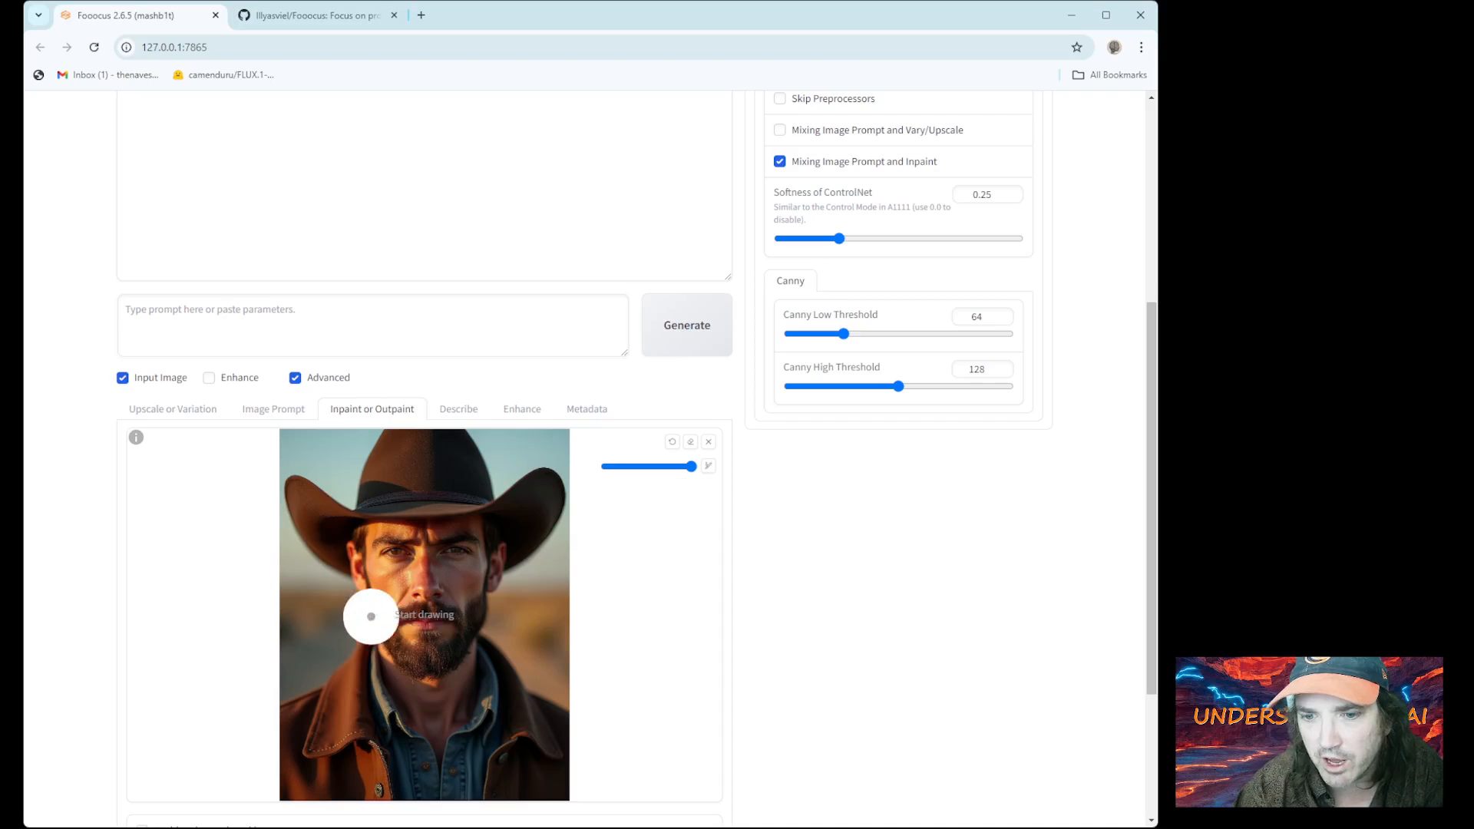
{"action": "mouse_move", "coordinate": [444, 651]}
{"action": "left_mouse_down"}
{"action": "mouse_move", "coordinate": [388, 622]}
{"action": "mouse_move", "coordinate": [363, 549]}
{"action": "mouse_move", "coordinate": [482, 537]}
{"action": "mouse_move", "coordinate": [457, 637]}
{"action": "mouse_move", "coordinate": [439, 644]}
{"action": "mouse_move", "coordinate": [424, 582]}
{"action": "mouse_move", "coordinate": [436, 600]}
{"action": "mouse_move", "coordinate": [417, 598]}
{"action": "mouse_move", "coordinate": [407, 676]}
{"action": "mouse_move", "coordinate": [406, 662]}
{"action": "mouse_move", "coordinate": [437, 709]}
{"action": "mouse_move", "coordinate": [457, 665]}
{"action": "left_mouse_up"}
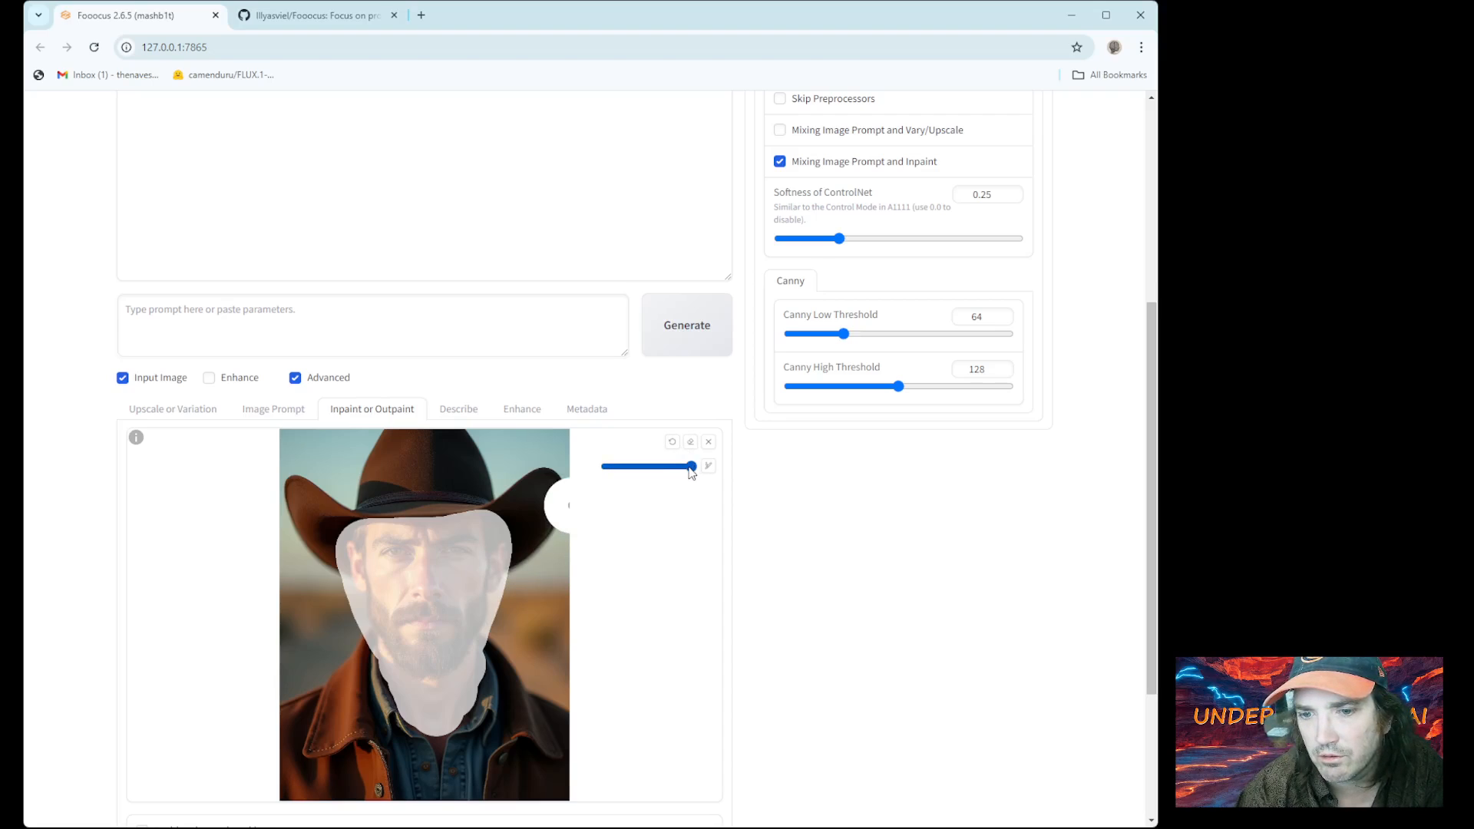
Generate the inpainted image and enlarge the red-haired woman in cowboy hat and brown coat
{"action": "left_click", "coordinate": [673, 328]}
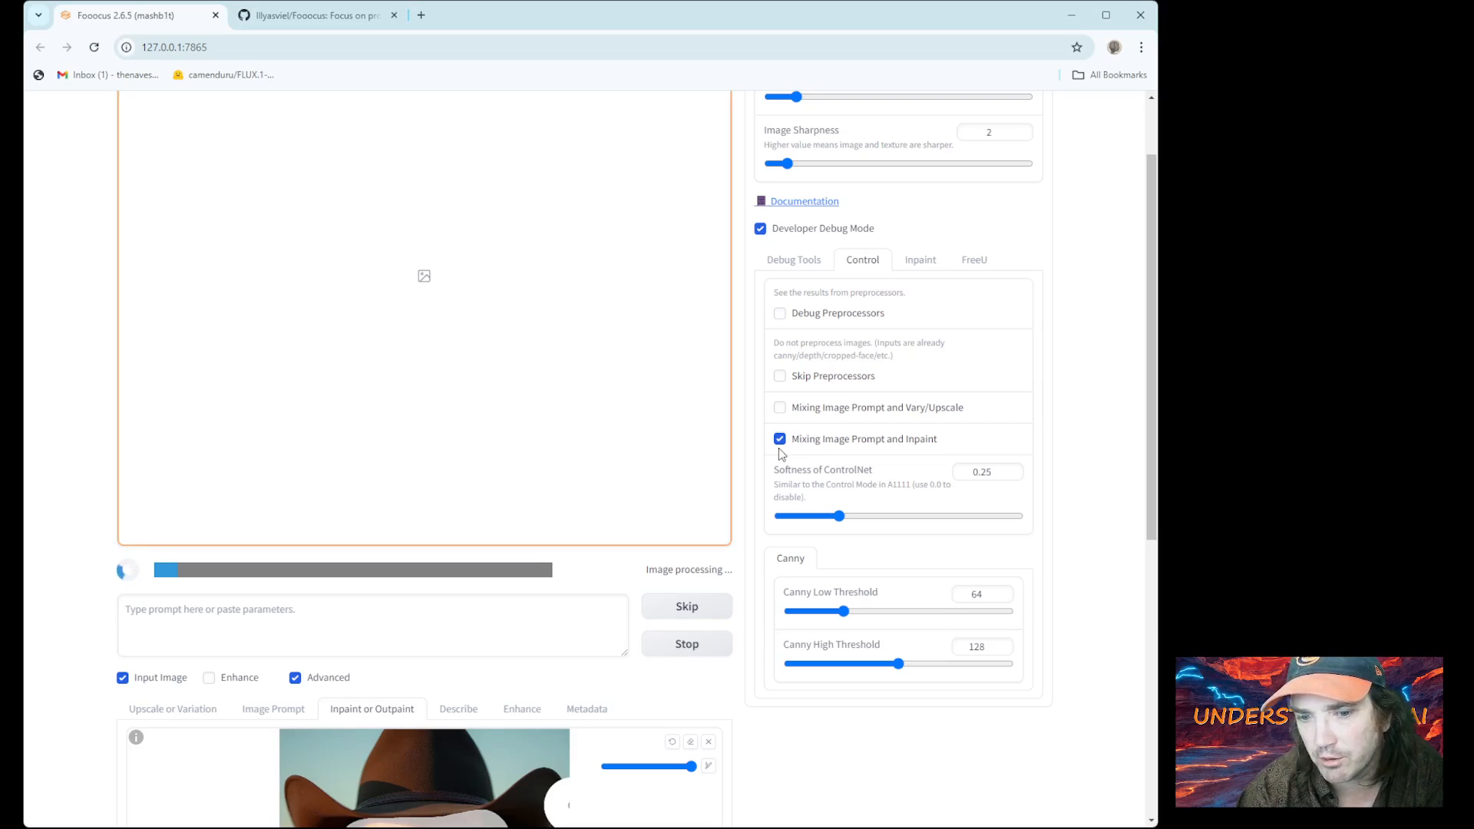
{"action": "scroll", "coordinate": [575, 393], "scroll_direction": "up", "scroll_amount": 1}
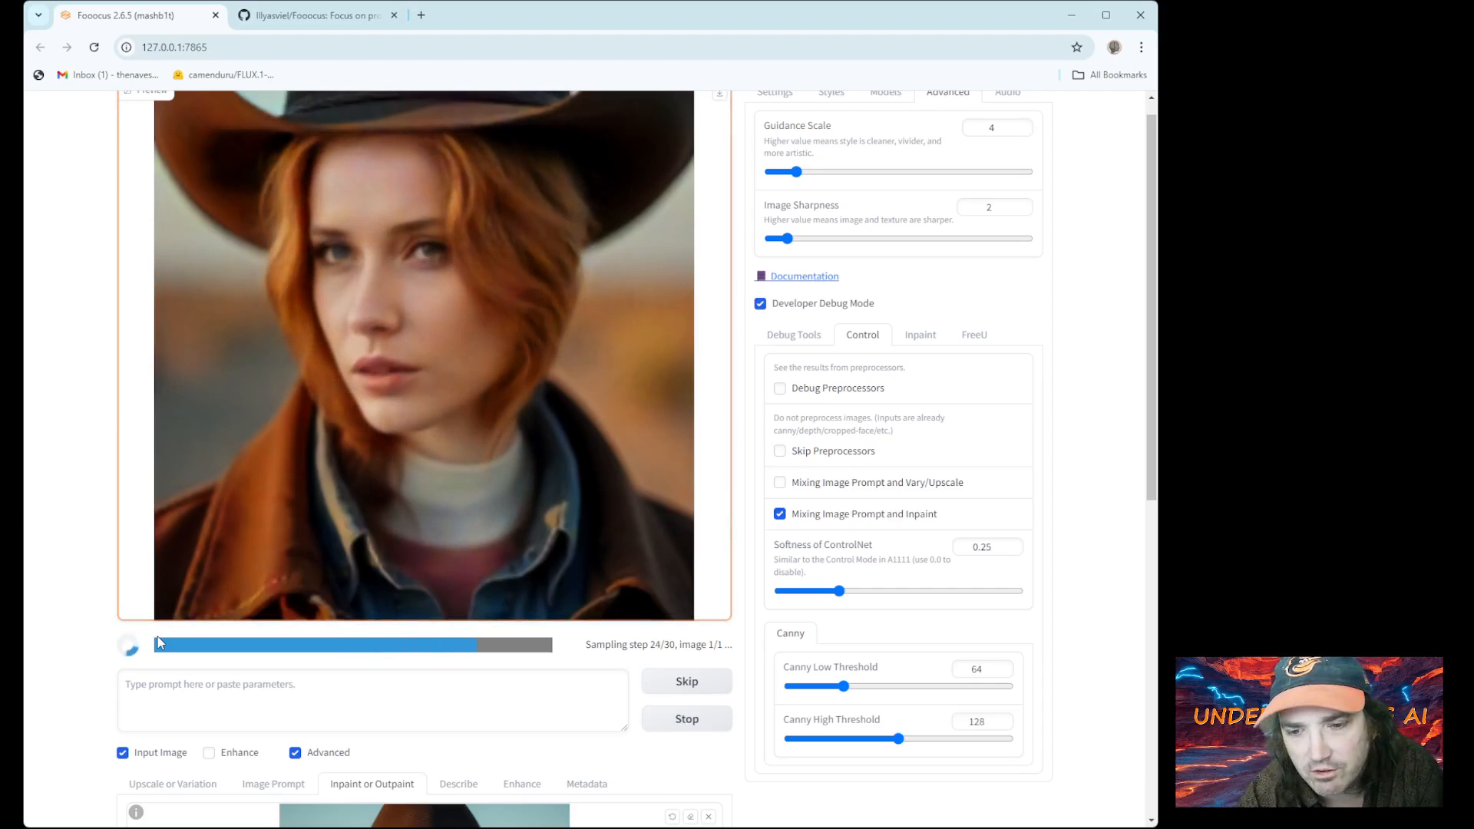
{"action": "scroll", "coordinate": [187, 631], "scroll_direction": "down", "scroll_amount": 4}
{"action": "scroll", "coordinate": [189, 624], "scroll_direction": "up", "scroll_amount": 3}
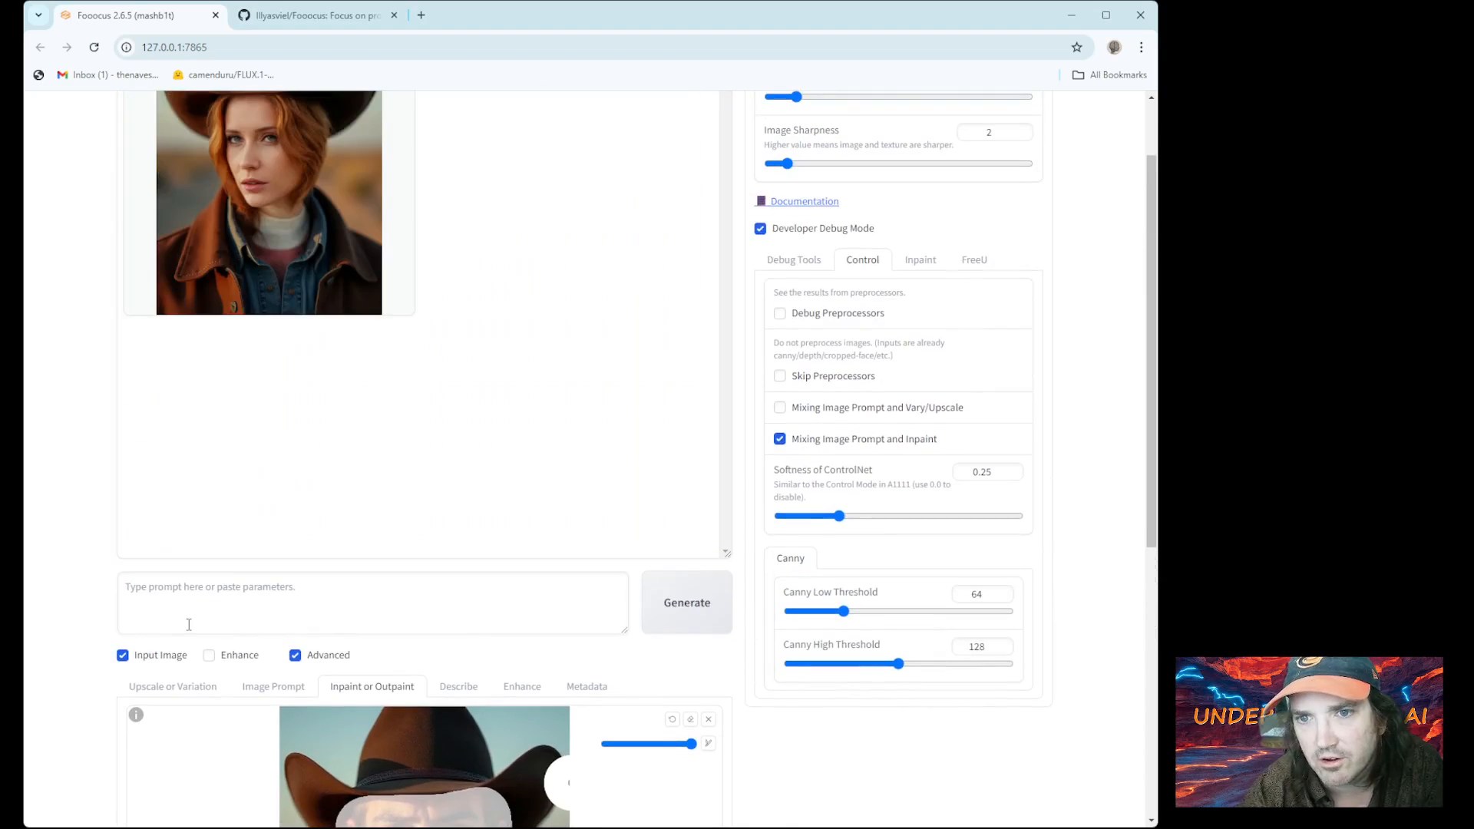
{"action": "scroll", "coordinate": [230, 383], "scroll_direction": "up", "scroll_amount": 1}
{"action": "left_click", "coordinate": [264, 335]}
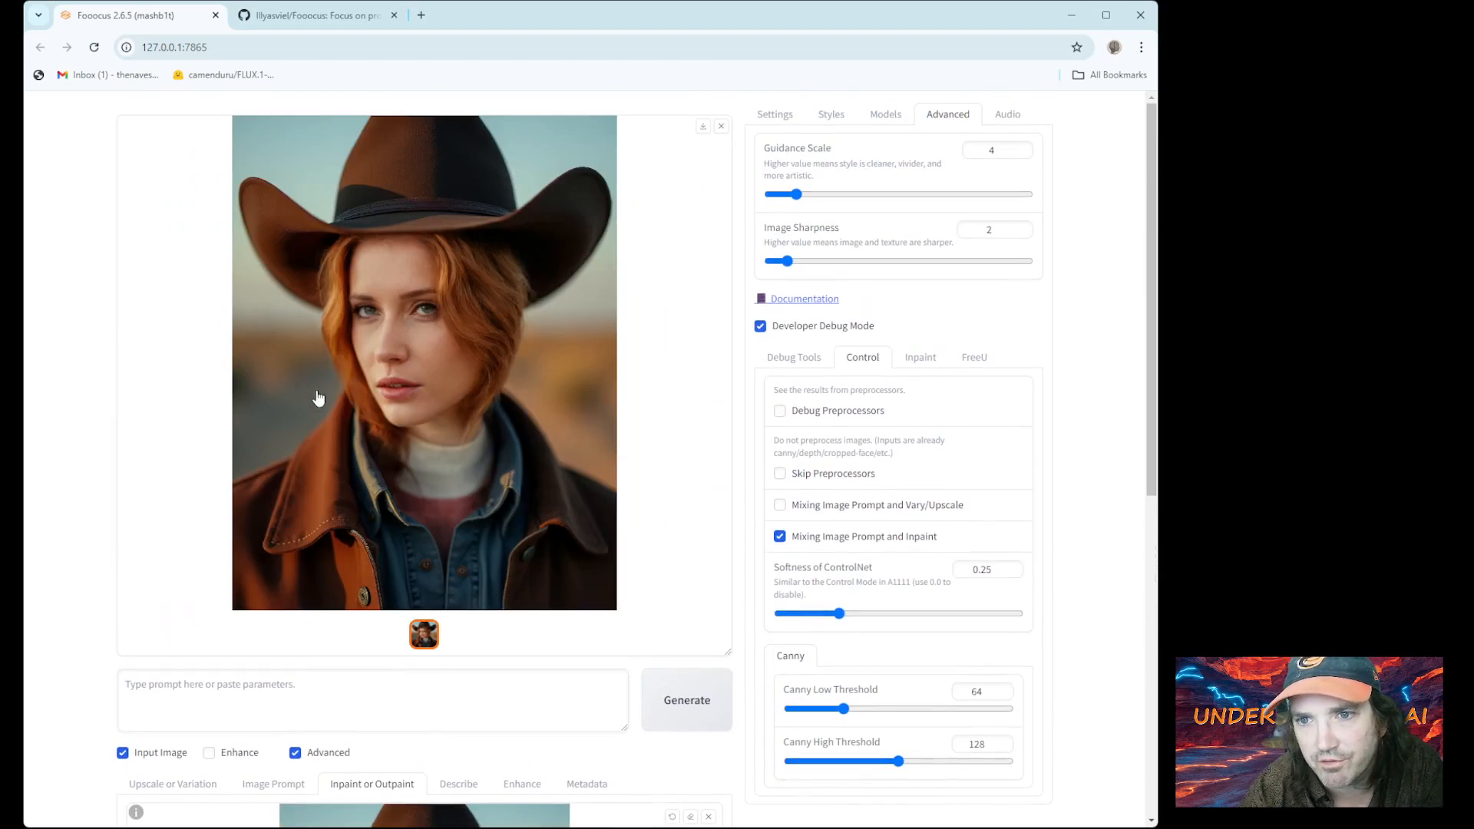
{"action": "scroll", "coordinate": [471, 254], "scroll_direction": "down", "scroll_amount": 4}
{"action": "scroll", "coordinate": [506, 368], "scroll_direction": "up", "scroll_amount": 4}
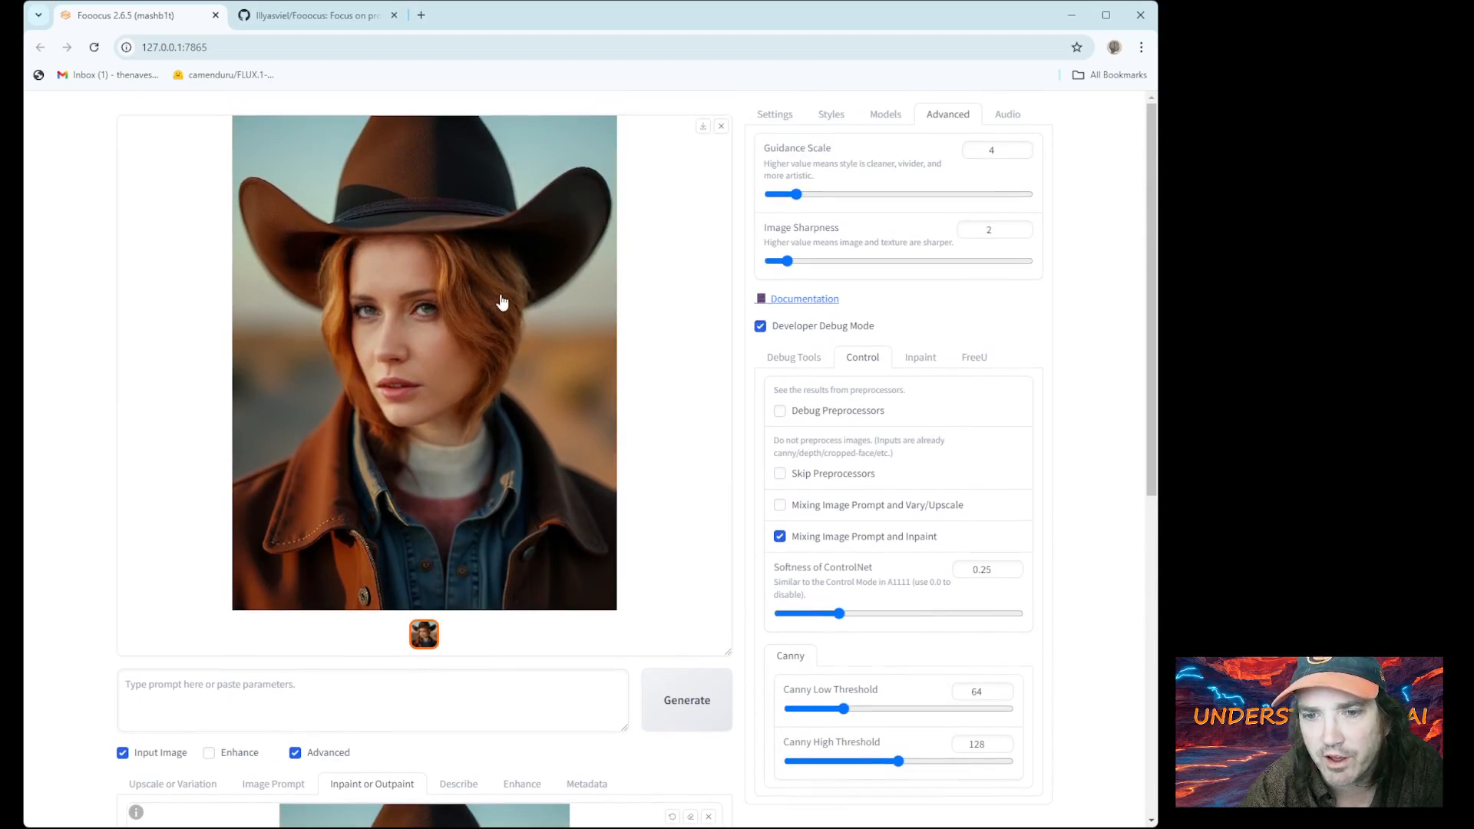
{"action": "scroll", "coordinate": [417, 359], "scroll_direction": "down", "scroll_amount": 2}
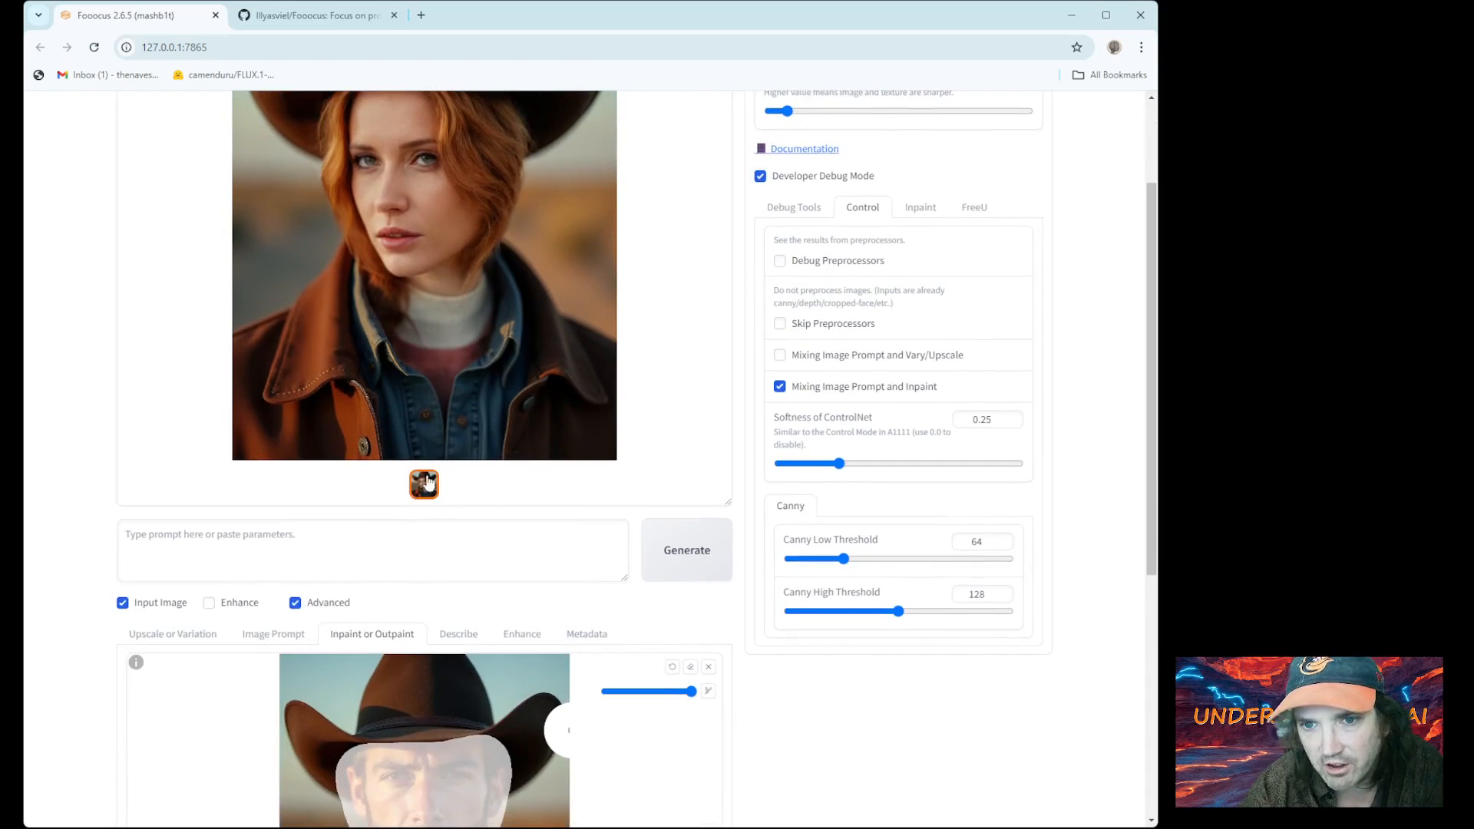
Lower the redhead reference's FaceSwap weight to 0.915 on the Image Prompt tab
{"action": "left_click", "coordinate": [278, 640]}
{"action": "scroll", "coordinate": [286, 619], "scroll_direction": "down", "scroll_amount": 5}
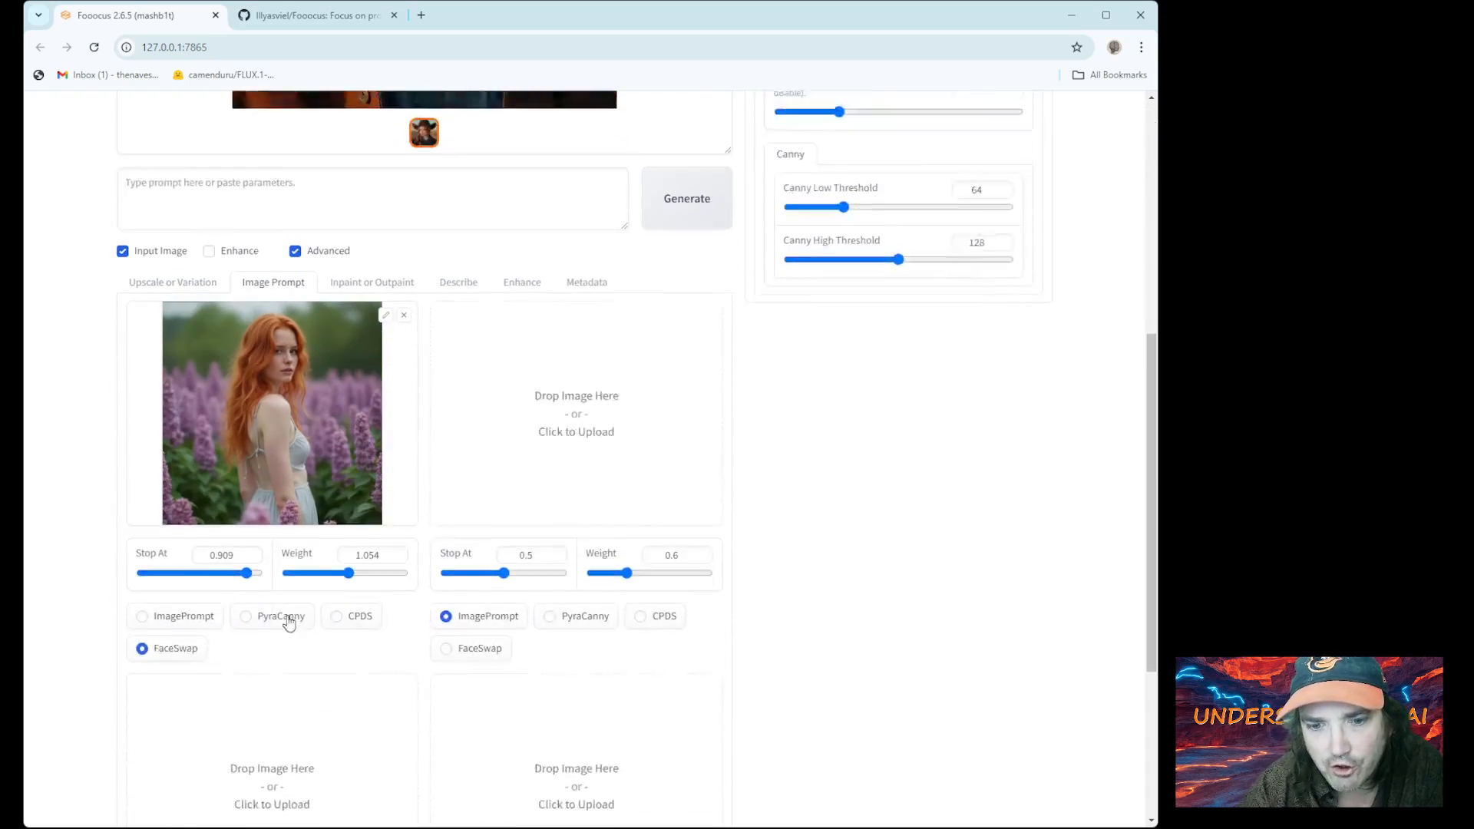
{"action": "left_click", "coordinate": [343, 505]}
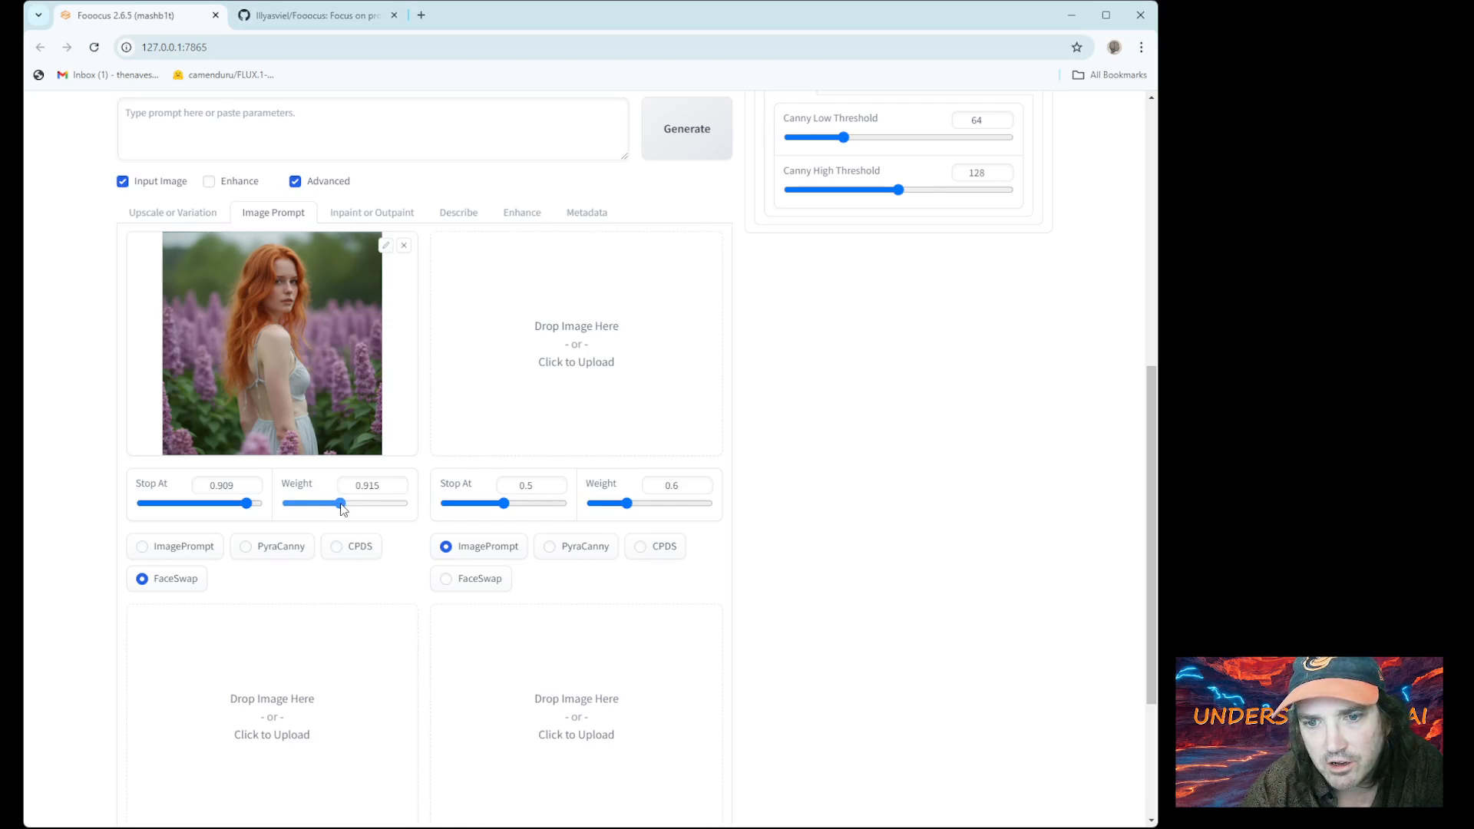
{"action": "scroll", "coordinate": [553, 362], "scroll_direction": "up", "scroll_amount": 3}
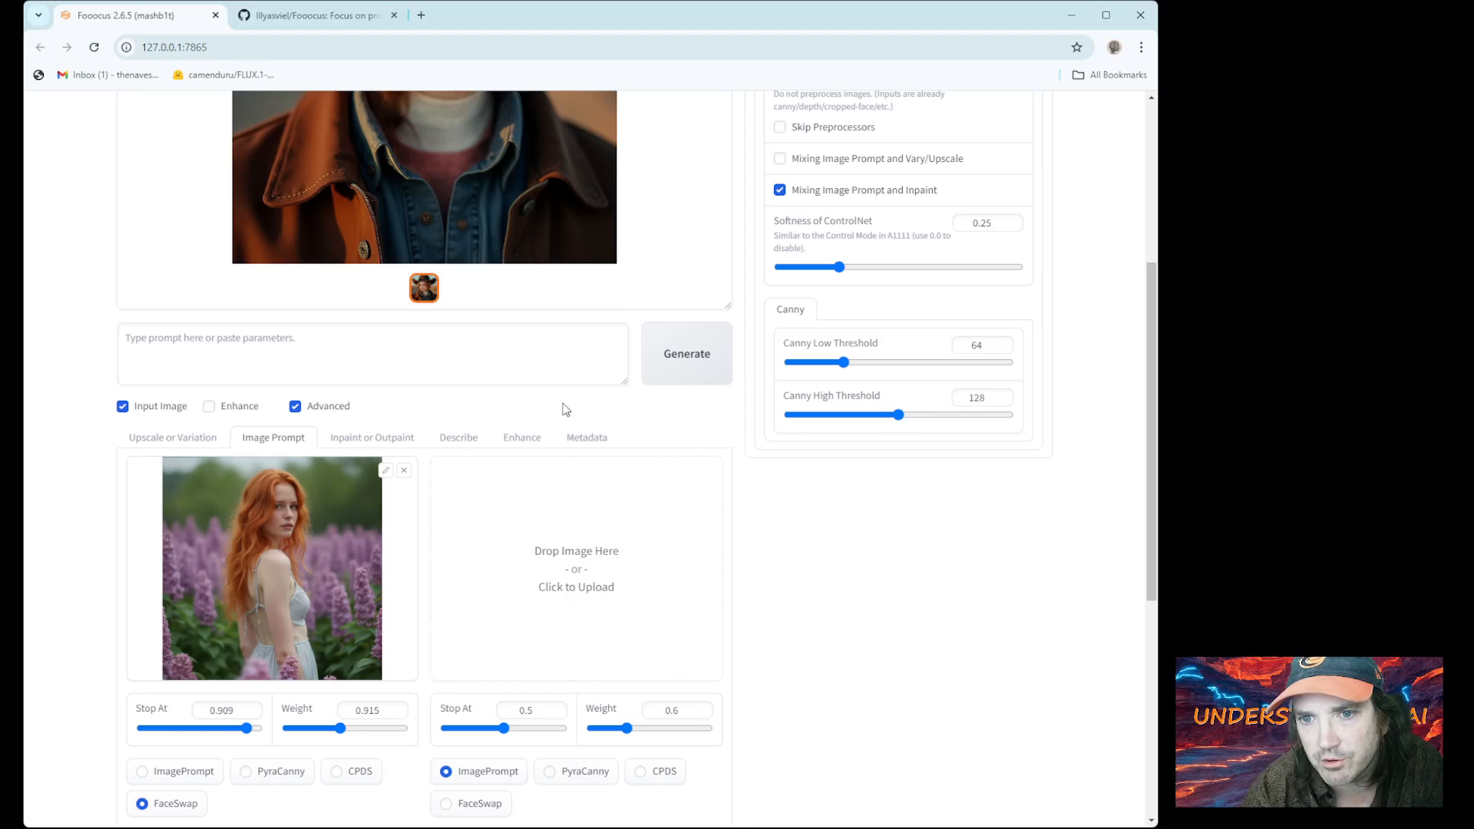
Regenerate and enlarge the new redhead in brown cowboy hat and coat over denim
{"action": "left_click", "coordinate": [658, 374]}
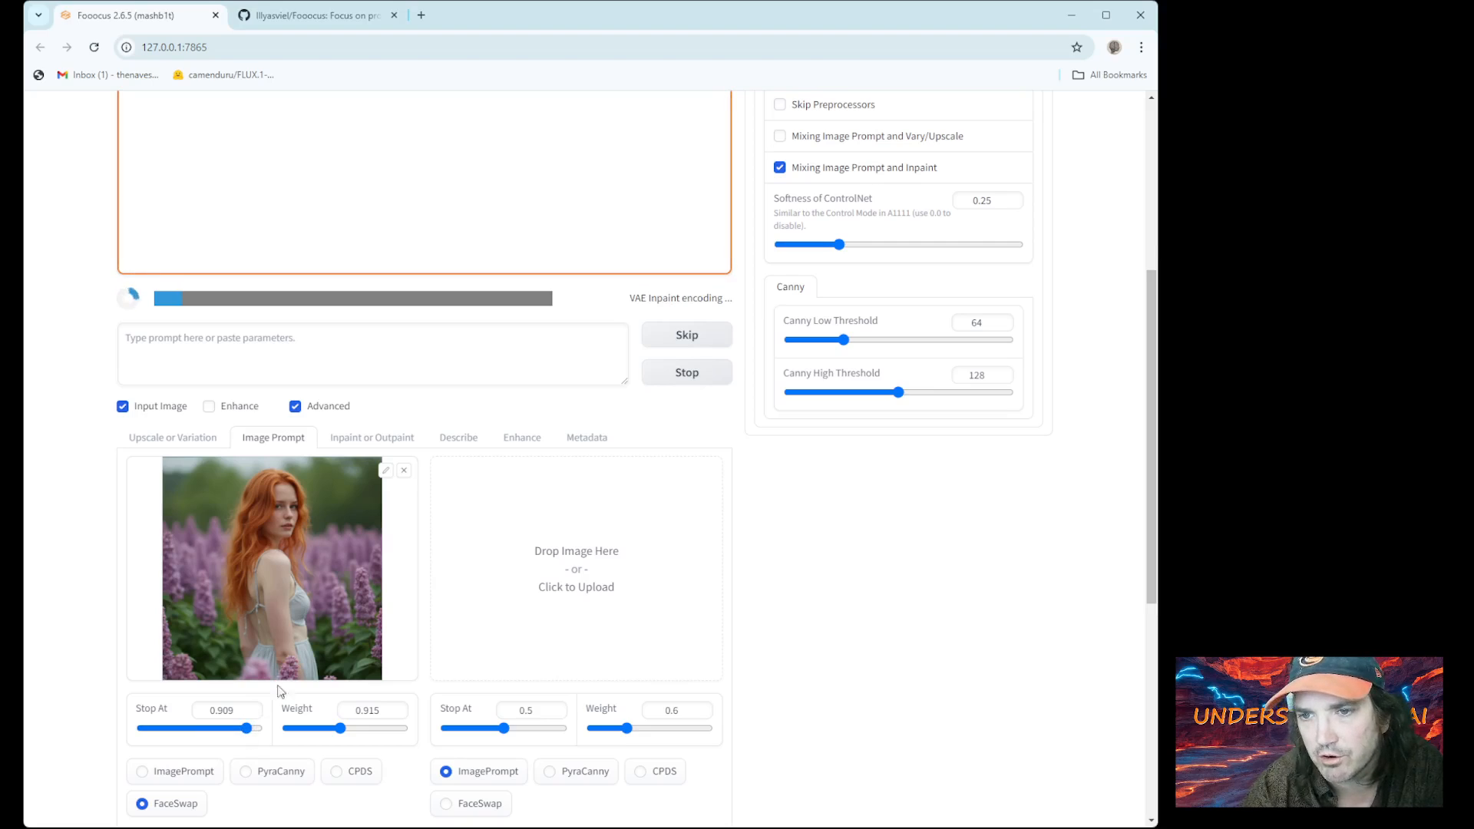
{"action": "scroll", "coordinate": [300, 665], "scroll_direction": "up", "scroll_amount": 1}
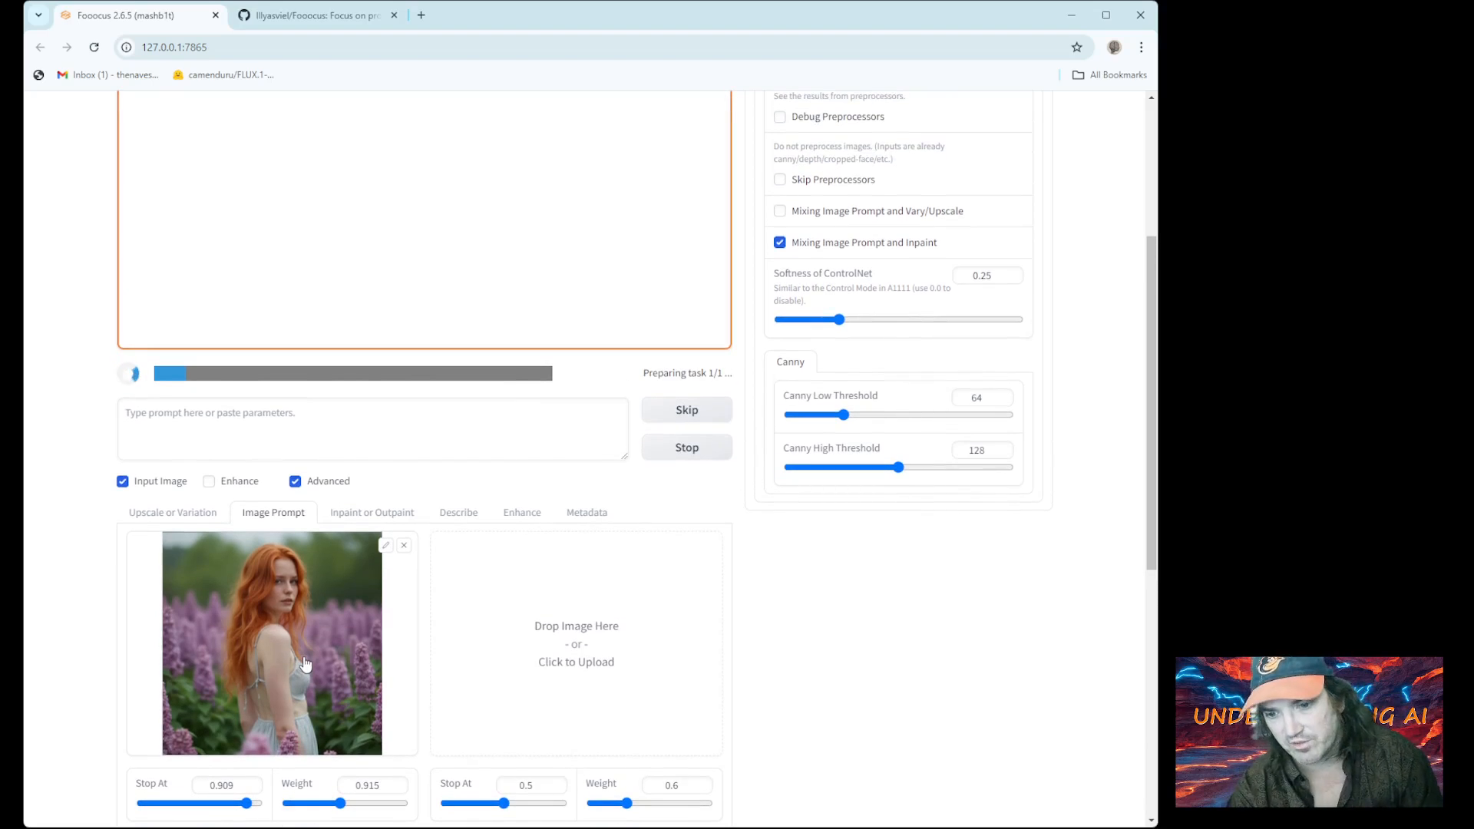
{"action": "scroll", "coordinate": [305, 660], "scroll_direction": "up", "scroll_amount": 3}
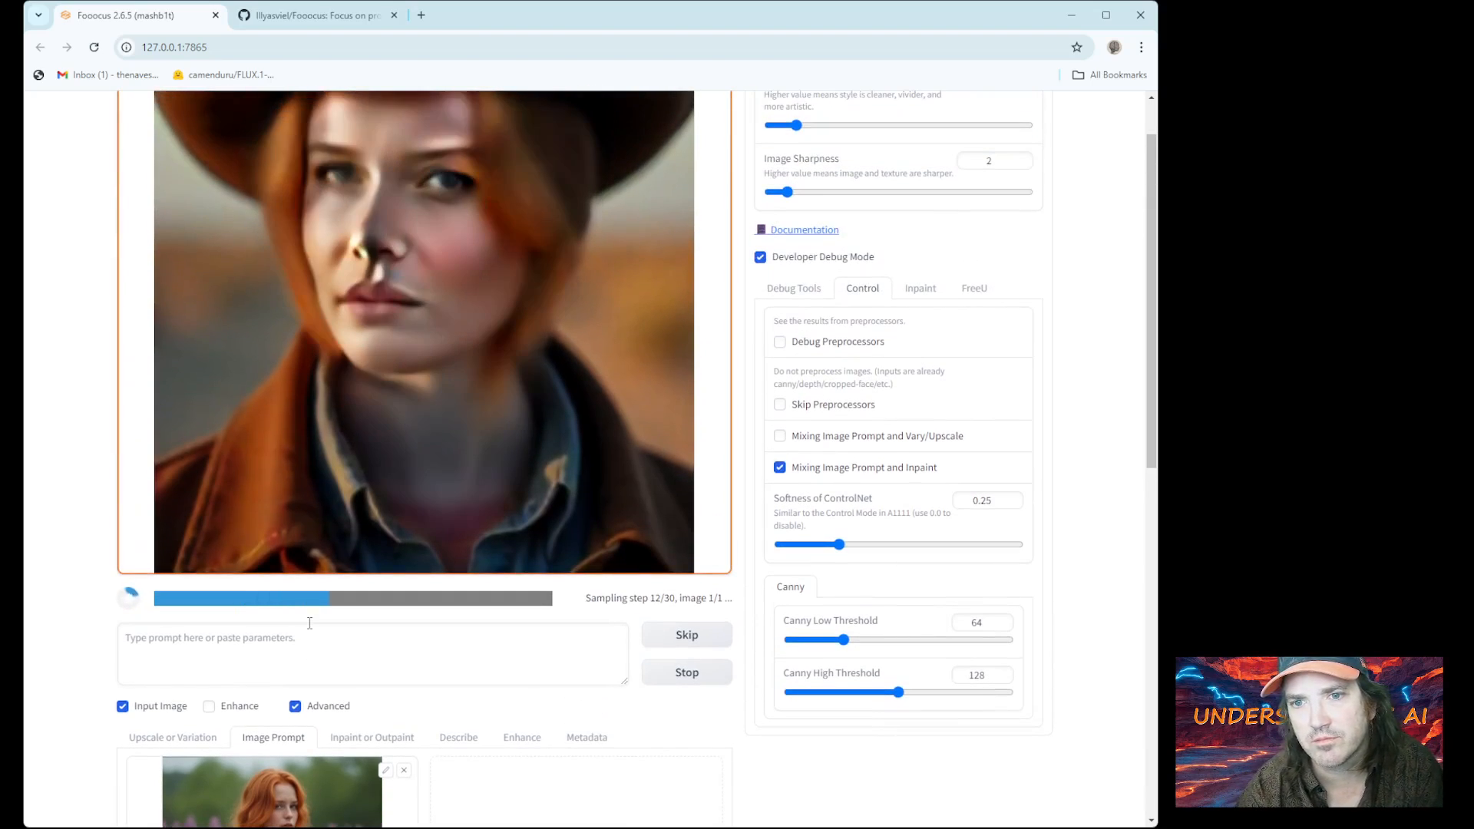
{"action": "scroll", "coordinate": [310, 614], "scroll_direction": "up", "scroll_amount": 1}
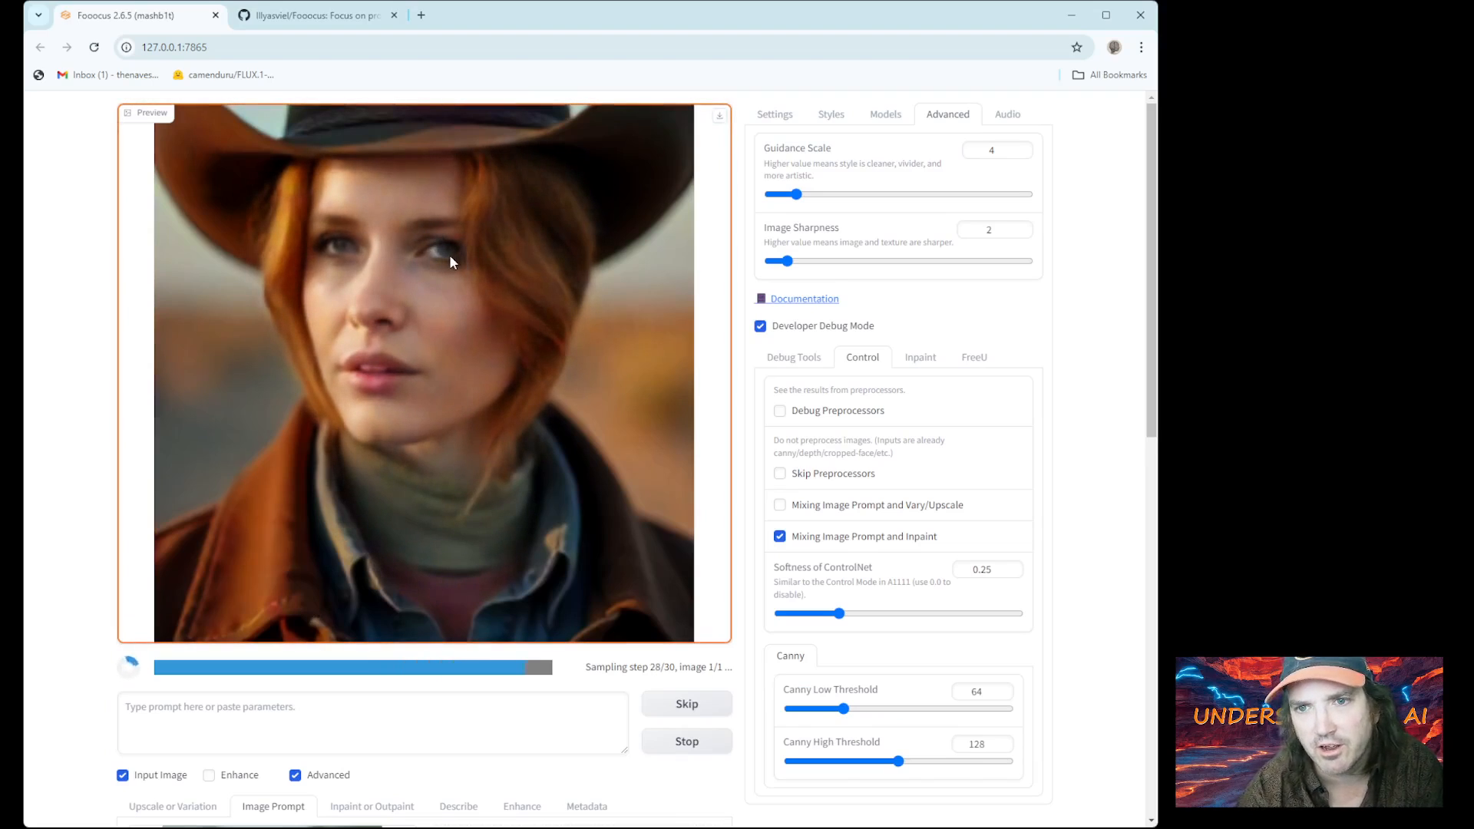
{"action": "left_click", "coordinate": [316, 251]}
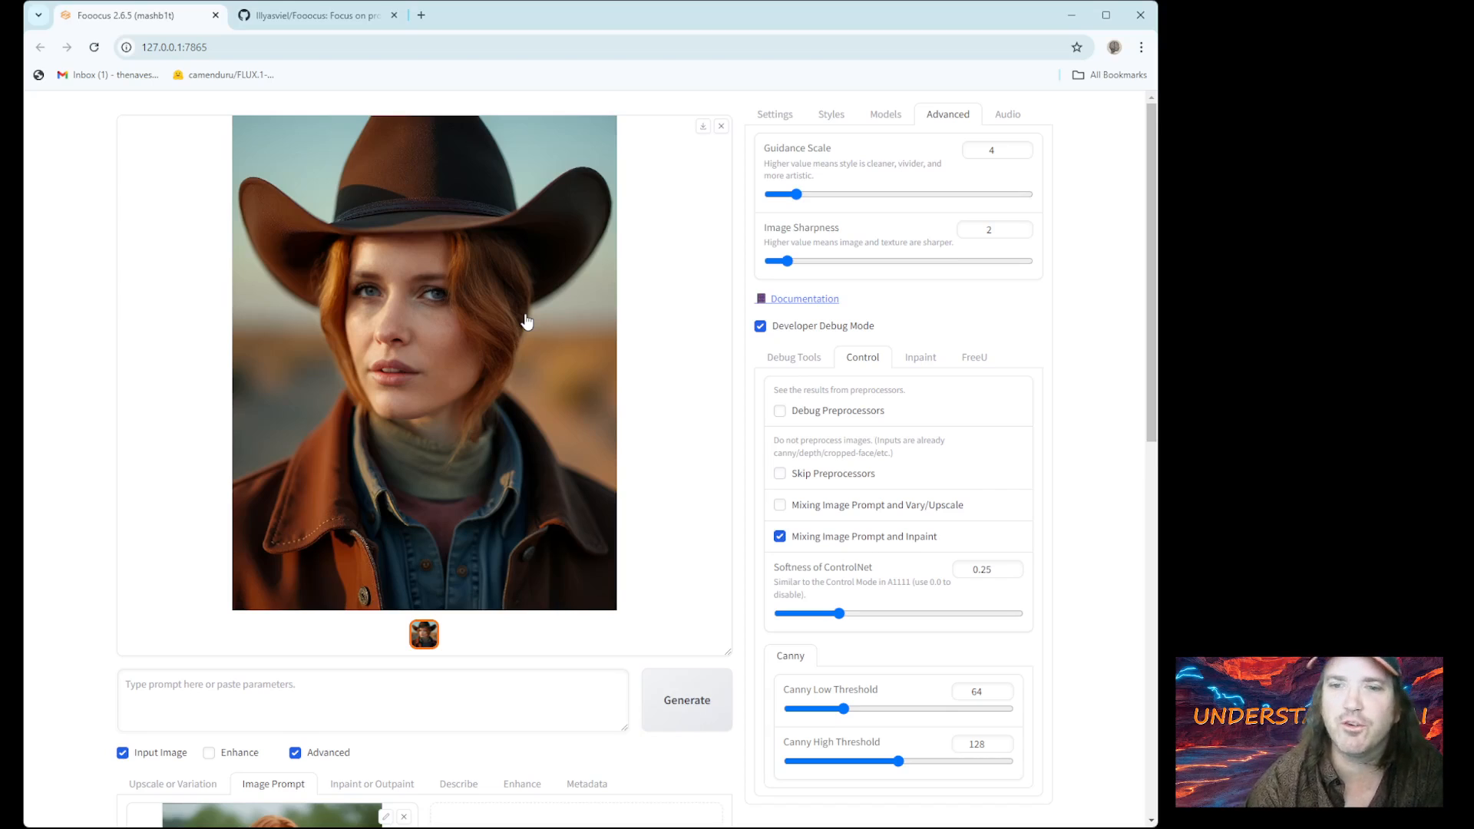
{"action": "scroll", "coordinate": [464, 492], "scroll_direction": "down", "scroll_amount": 3}
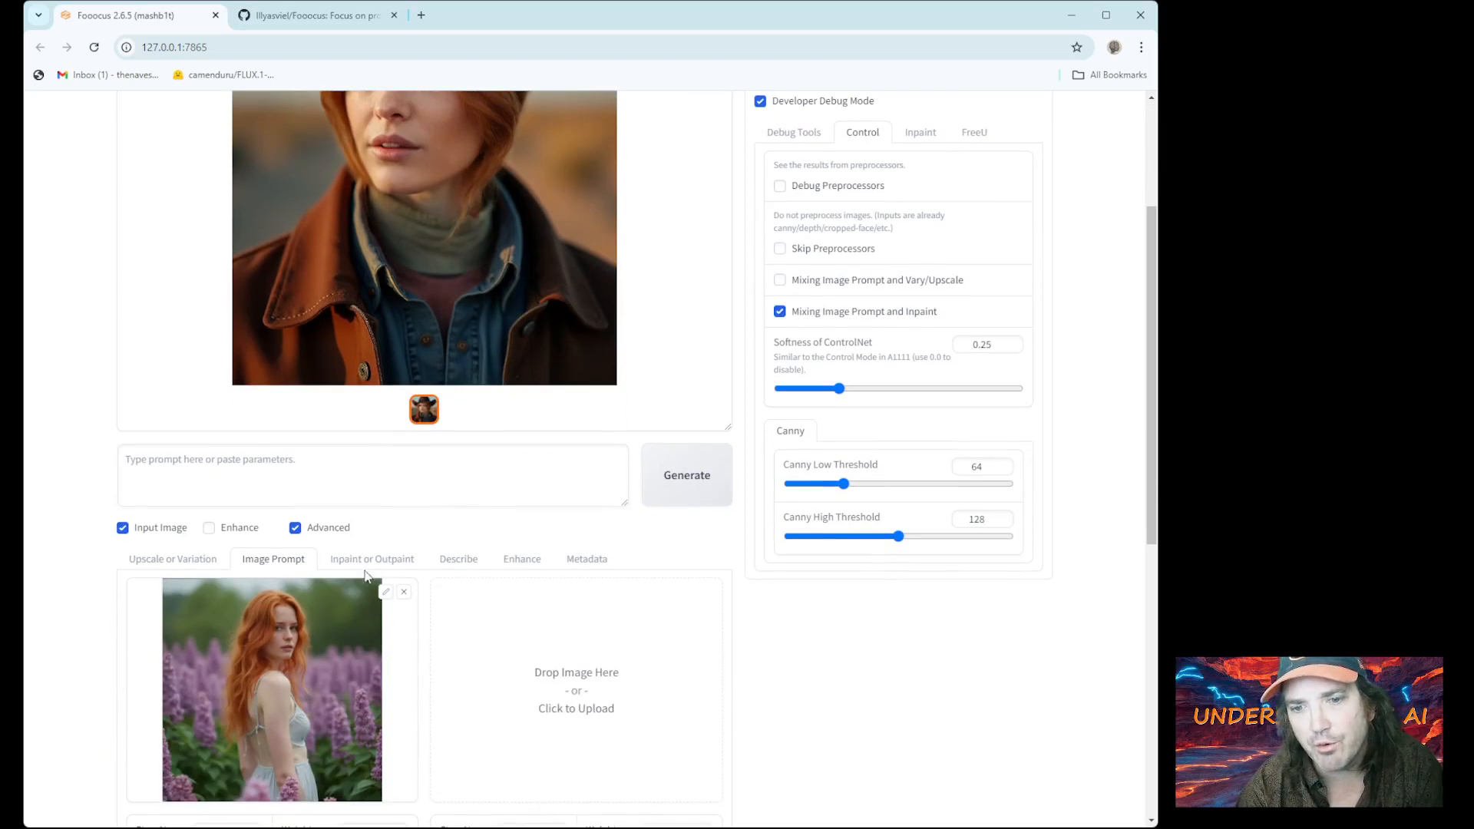
Clear the masked cowboy inpaint image and load the portrait of a man in a red cap
{"action": "left_click", "coordinate": [372, 559]}
{"action": "scroll", "coordinate": [379, 560], "scroll_direction": "down", "scroll_amount": 5}
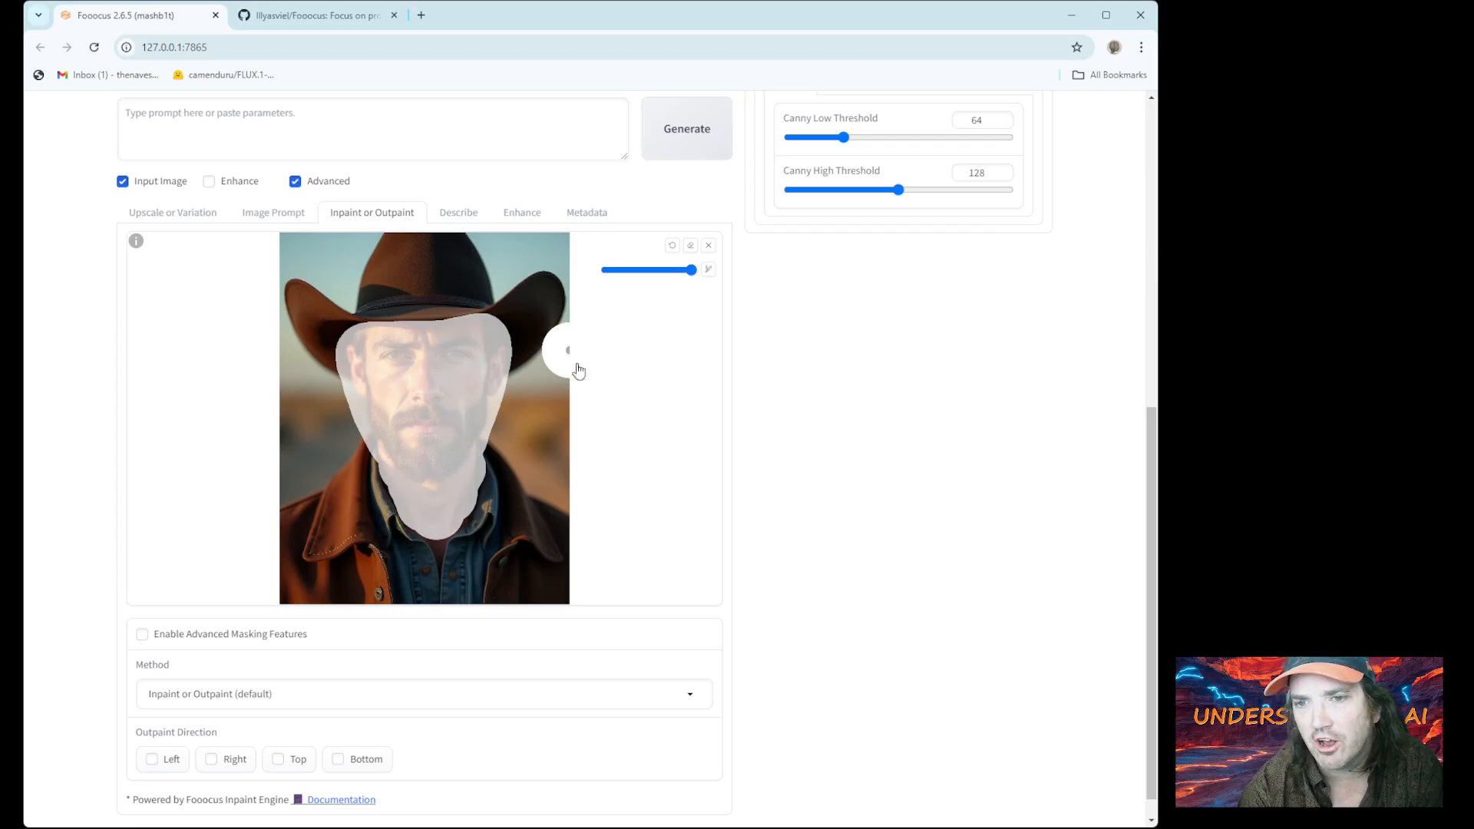
{"action": "scroll", "coordinate": [705, 250], "scroll_direction": "down", "scroll_amount": 1}
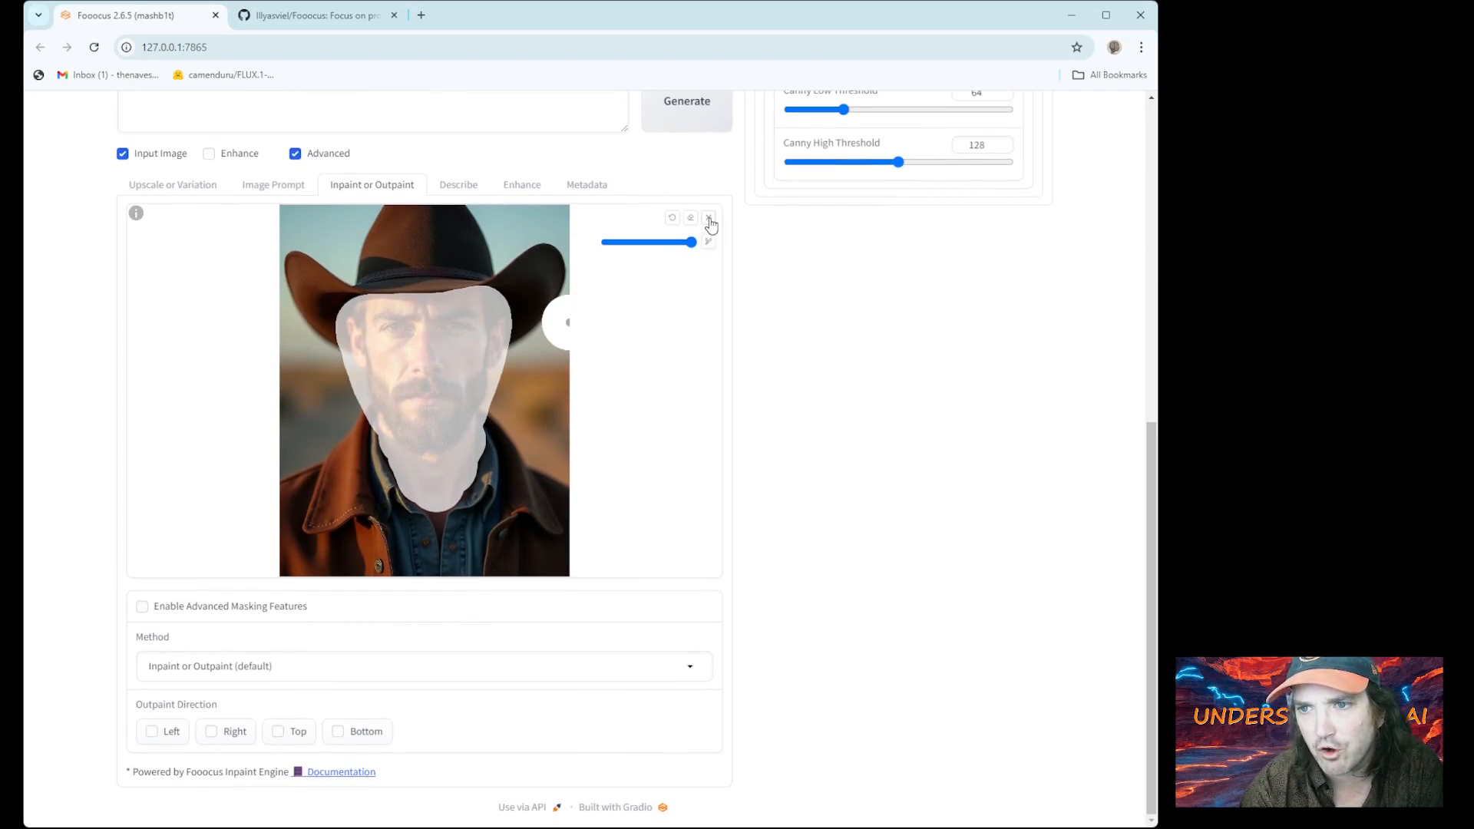
{"action": "left_click", "coordinate": [709, 221]}
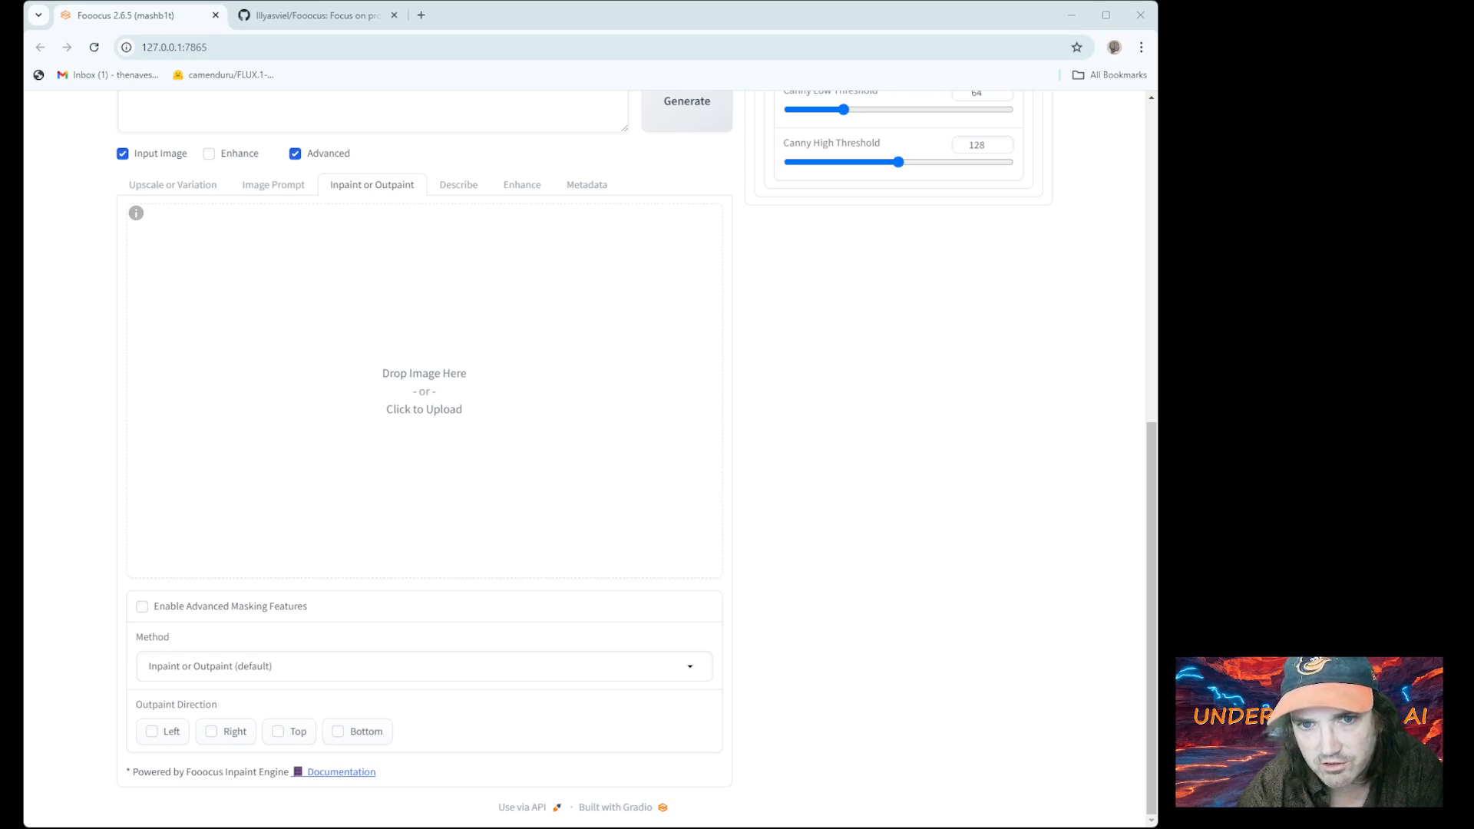
{"action": "double_click", "coordinate": [286, 339]}
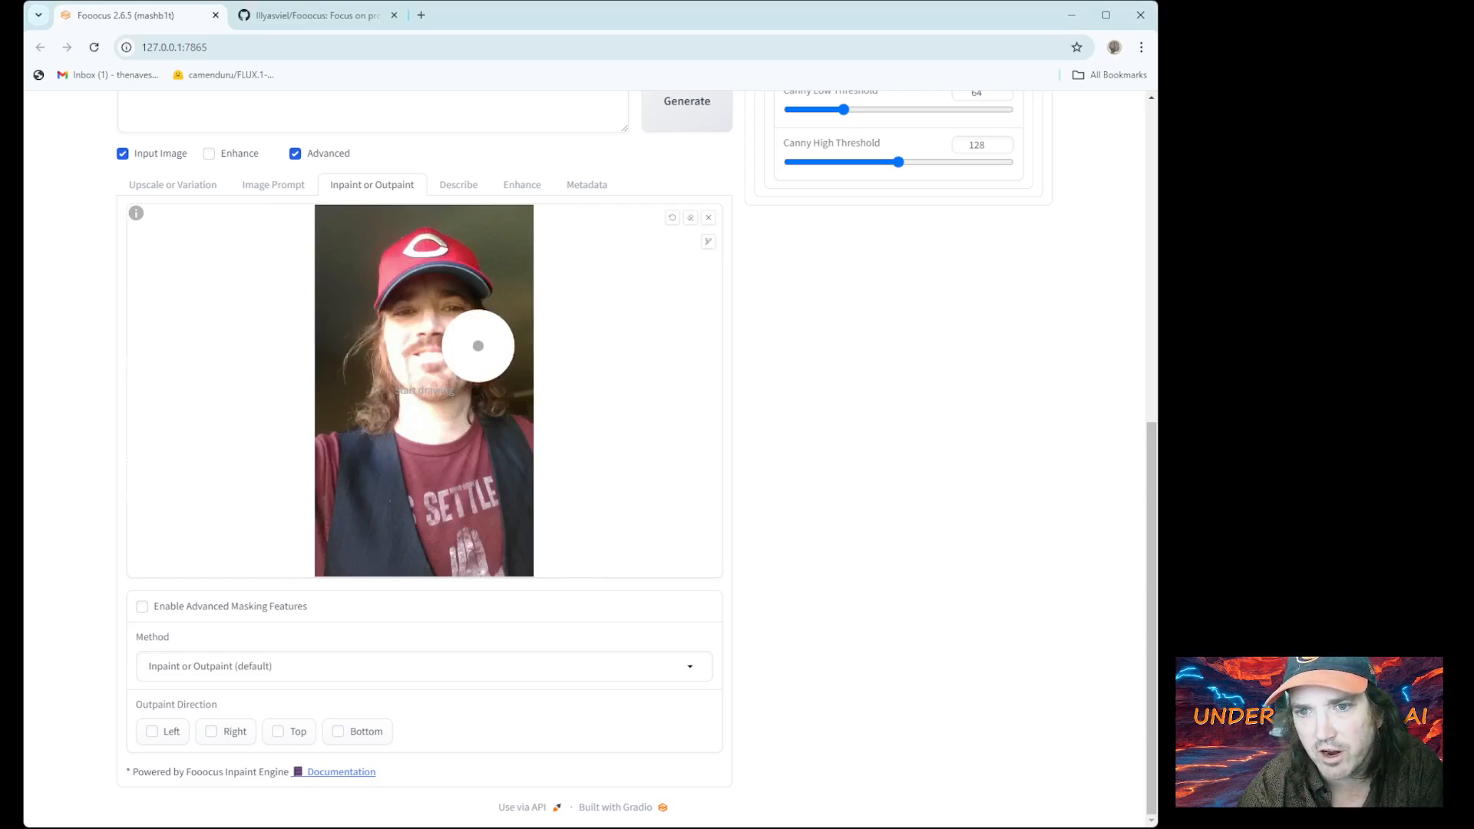
Mask the red-cap man's face and generate a version with the redhead's face swapped in
{"action": "mouse_move", "coordinate": [418, 314]}
{"action": "left_mouse_down"}
{"action": "mouse_move", "coordinate": [443, 302]}
{"action": "mouse_move", "coordinate": [452, 351]}
{"action": "mouse_move", "coordinate": [415, 367]}
{"action": "mouse_move", "coordinate": [406, 329]}
{"action": "mouse_move", "coordinate": [429, 318]}
{"action": "left_mouse_up"}
{"action": "left_click", "coordinate": [699, 100]}
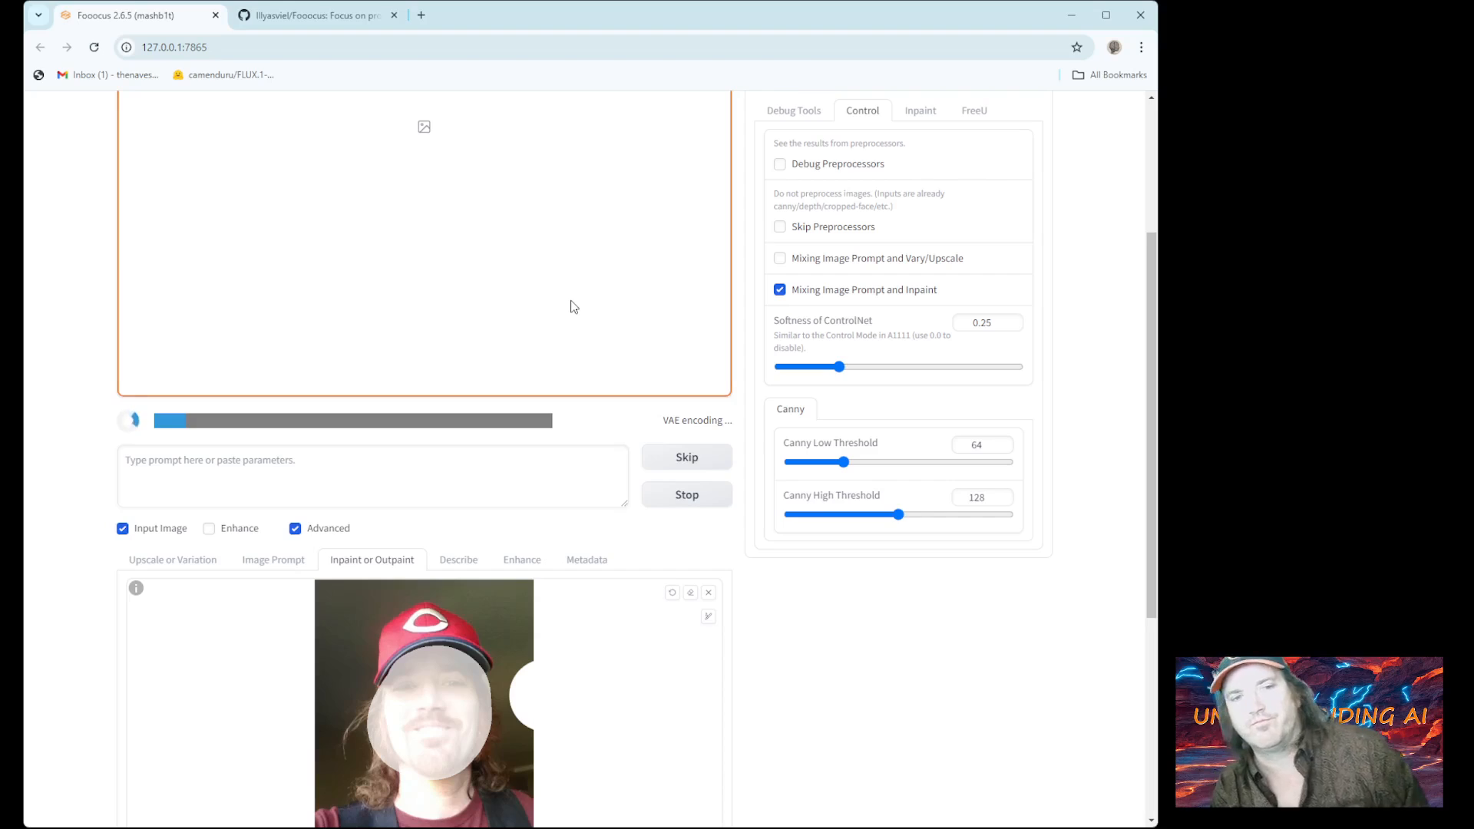
{"action": "scroll", "coordinate": [573, 307], "scroll_direction": "up", "scroll_amount": 2}
{"action": "scroll", "coordinate": [573, 307], "scroll_direction": "up", "scroll_amount": 1}
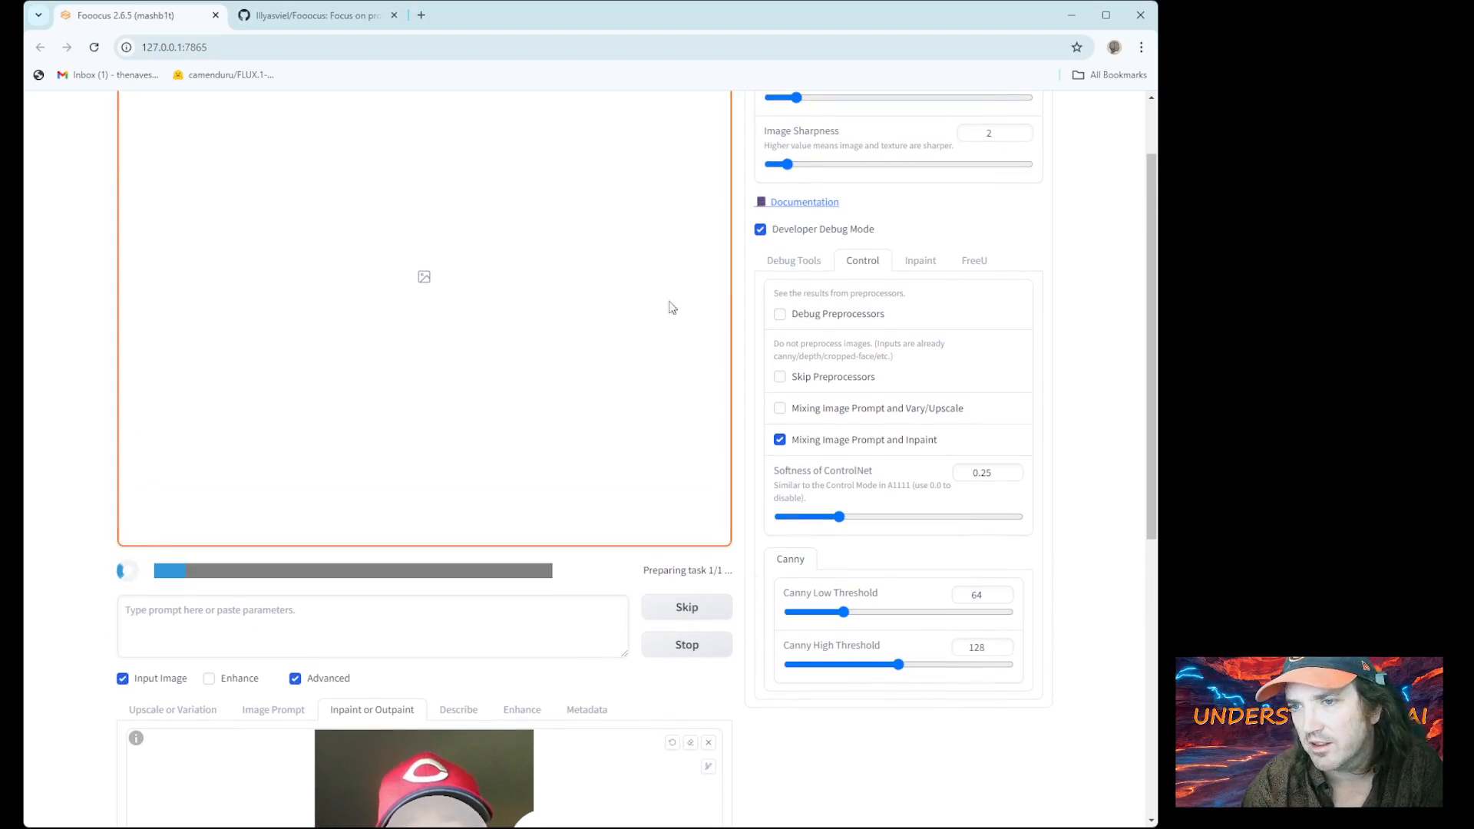
{"action": "scroll", "coordinate": [691, 304], "scroll_direction": "up", "scroll_amount": 1}
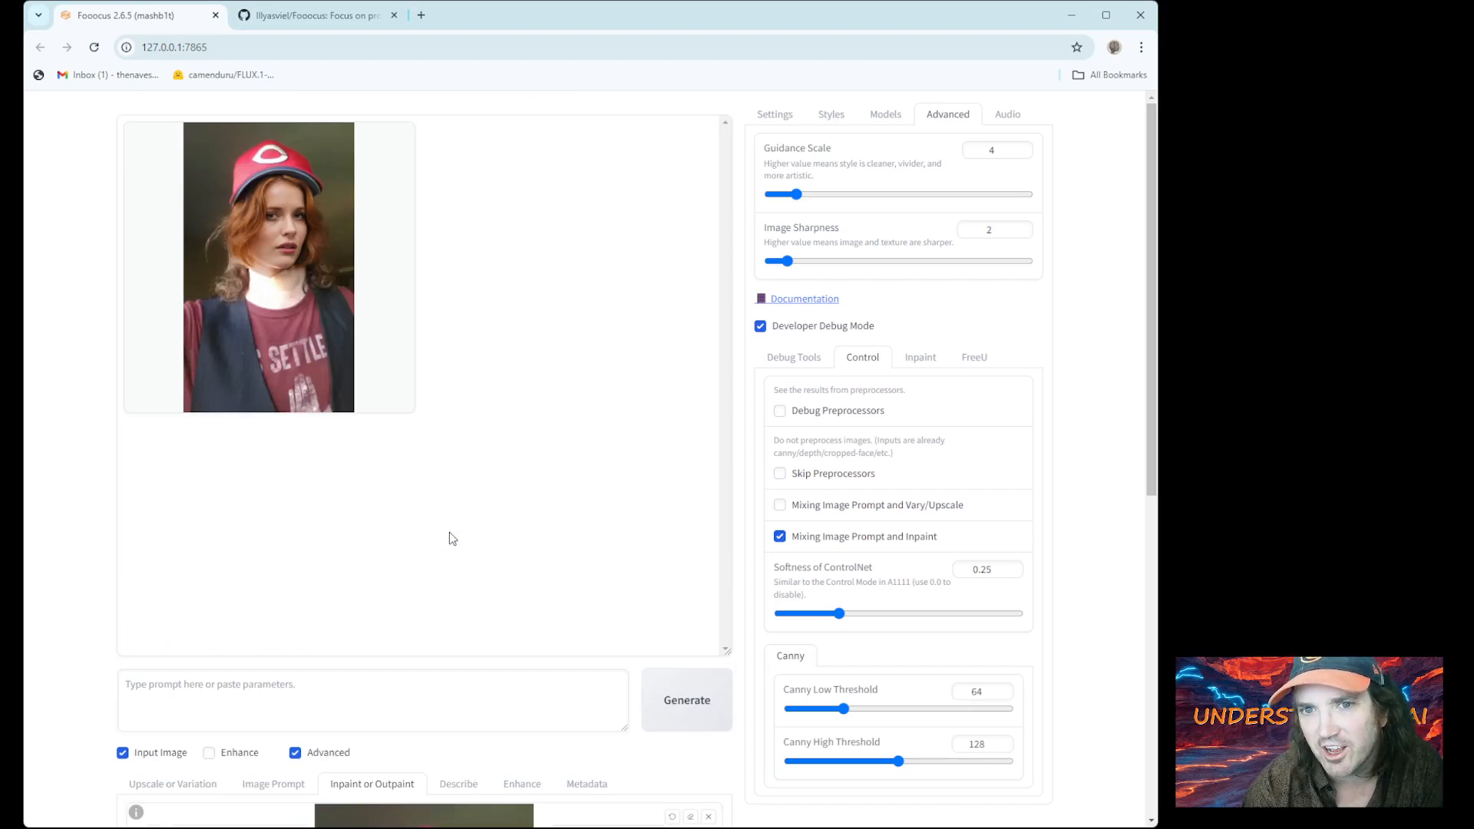
{"action": "scroll", "coordinate": [432, 568], "scroll_direction": "down", "scroll_amount": 7}
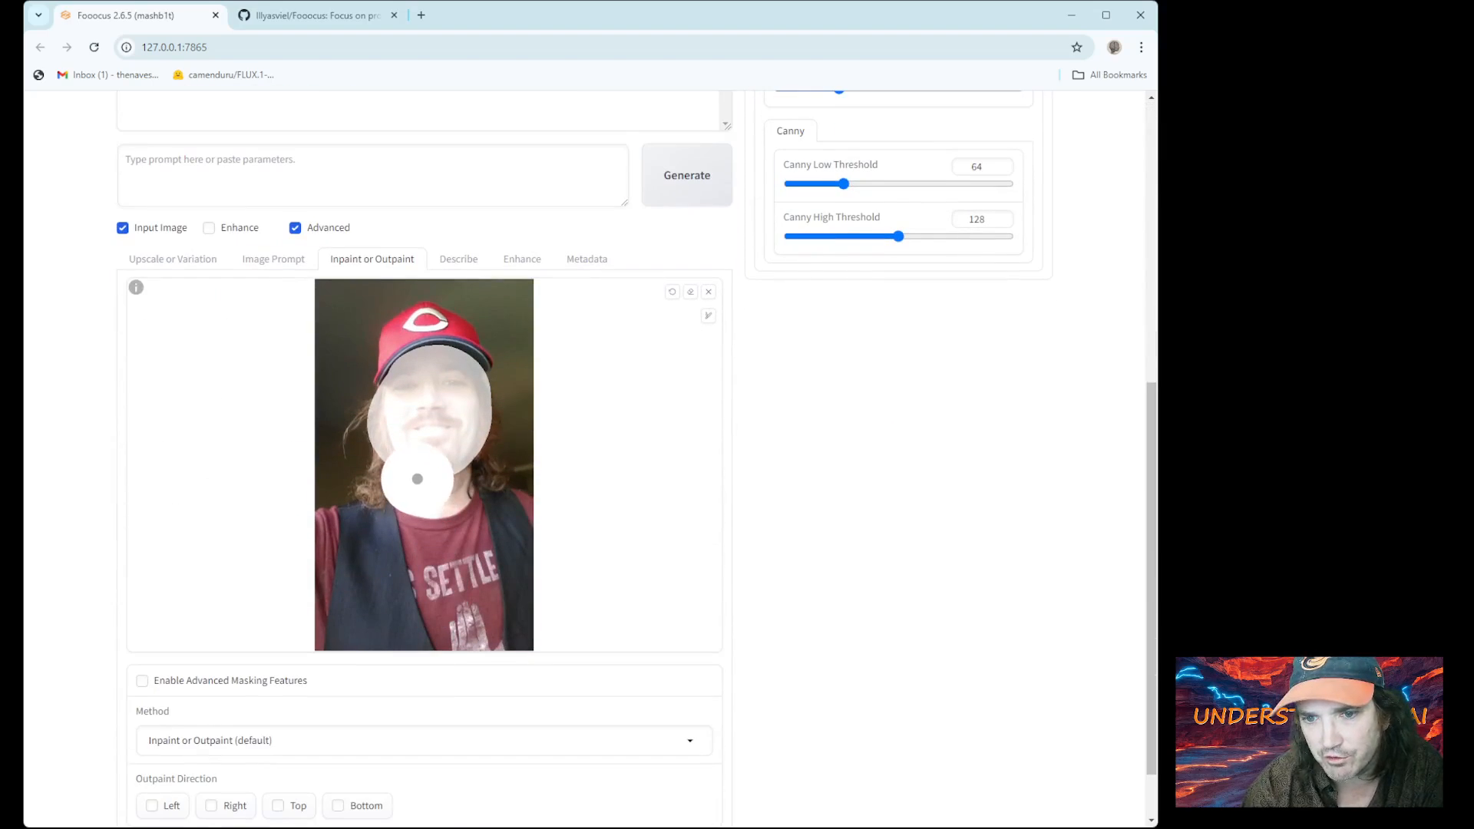
Extend the mask over the neck, regenerate, and view the red-cap redhead result enlarged
{"action": "mouse_move", "coordinate": [429, 489]}
{"action": "left_mouse_down"}
{"action": "mouse_move", "coordinate": [458, 471]}
{"action": "mouse_move", "coordinate": [460, 433]}
{"action": "mouse_move", "coordinate": [409, 481]}
{"action": "mouse_move", "coordinate": [403, 466]}
{"action": "left_mouse_up"}
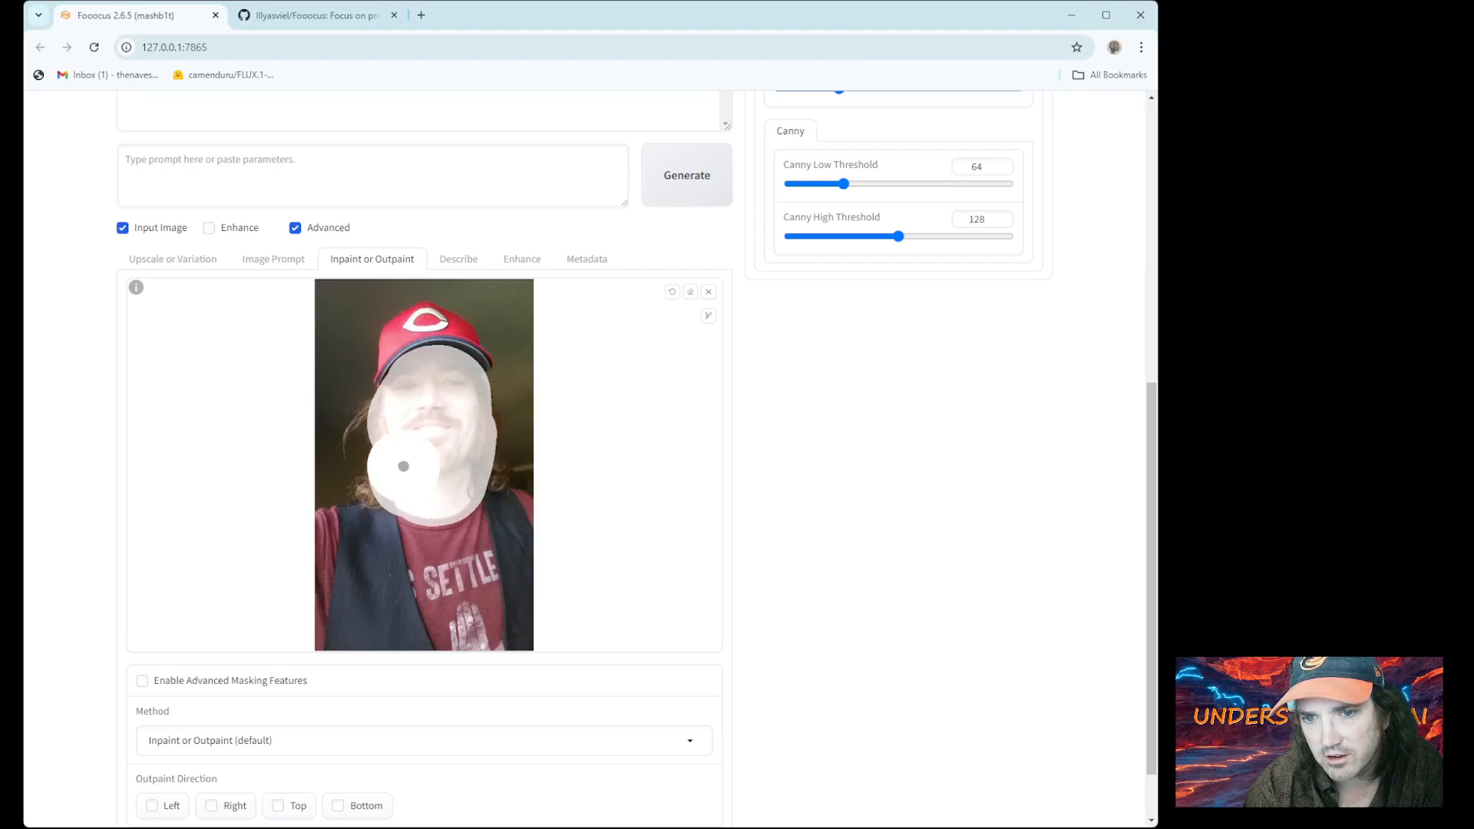
{"action": "left_click", "coordinate": [687, 180]}
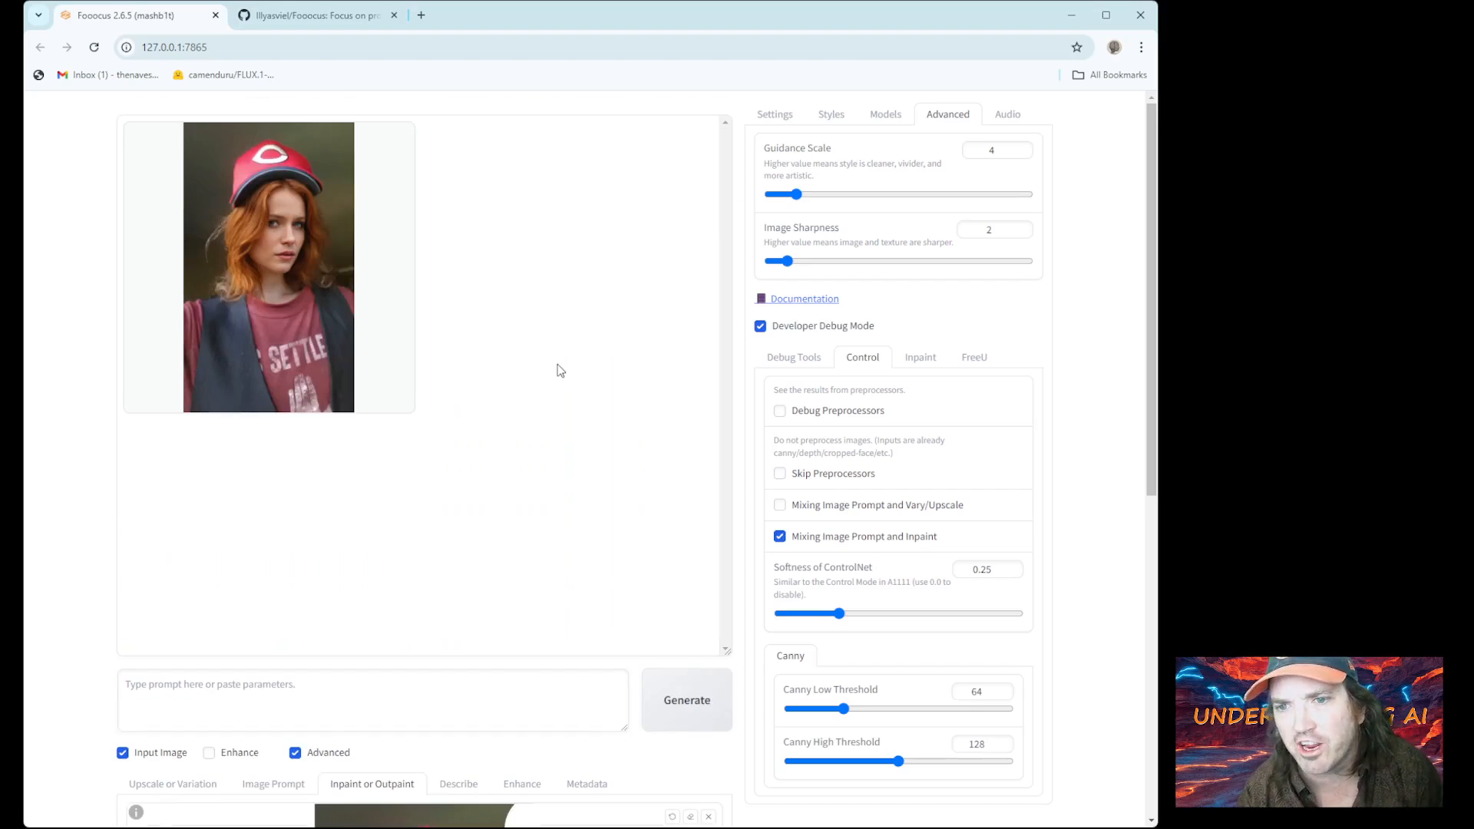
{"action": "left_click", "coordinate": [297, 279]}
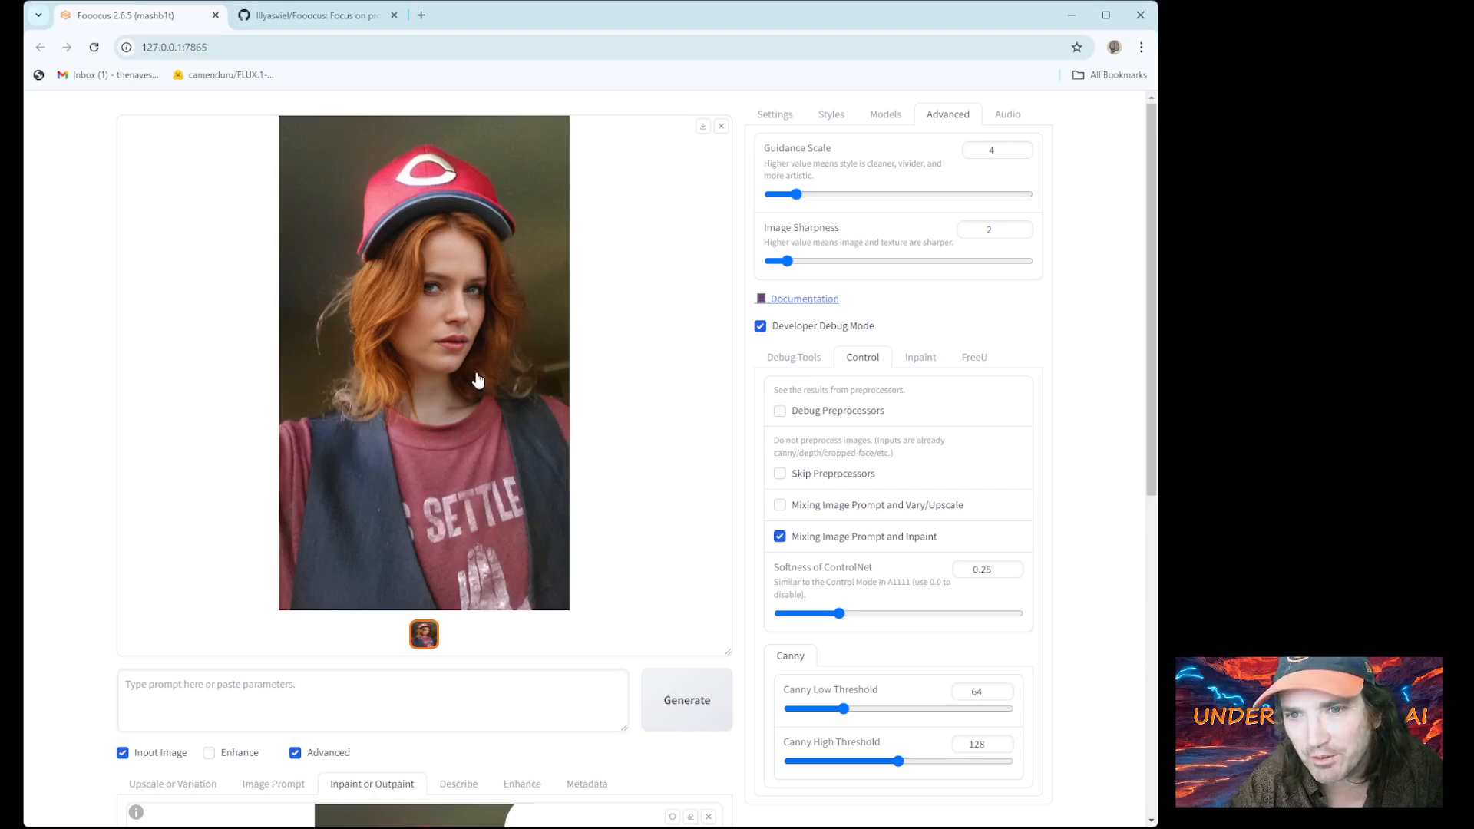
{"action": "scroll", "coordinate": [467, 401], "scroll_direction": "down", "scroll_amount": 4}
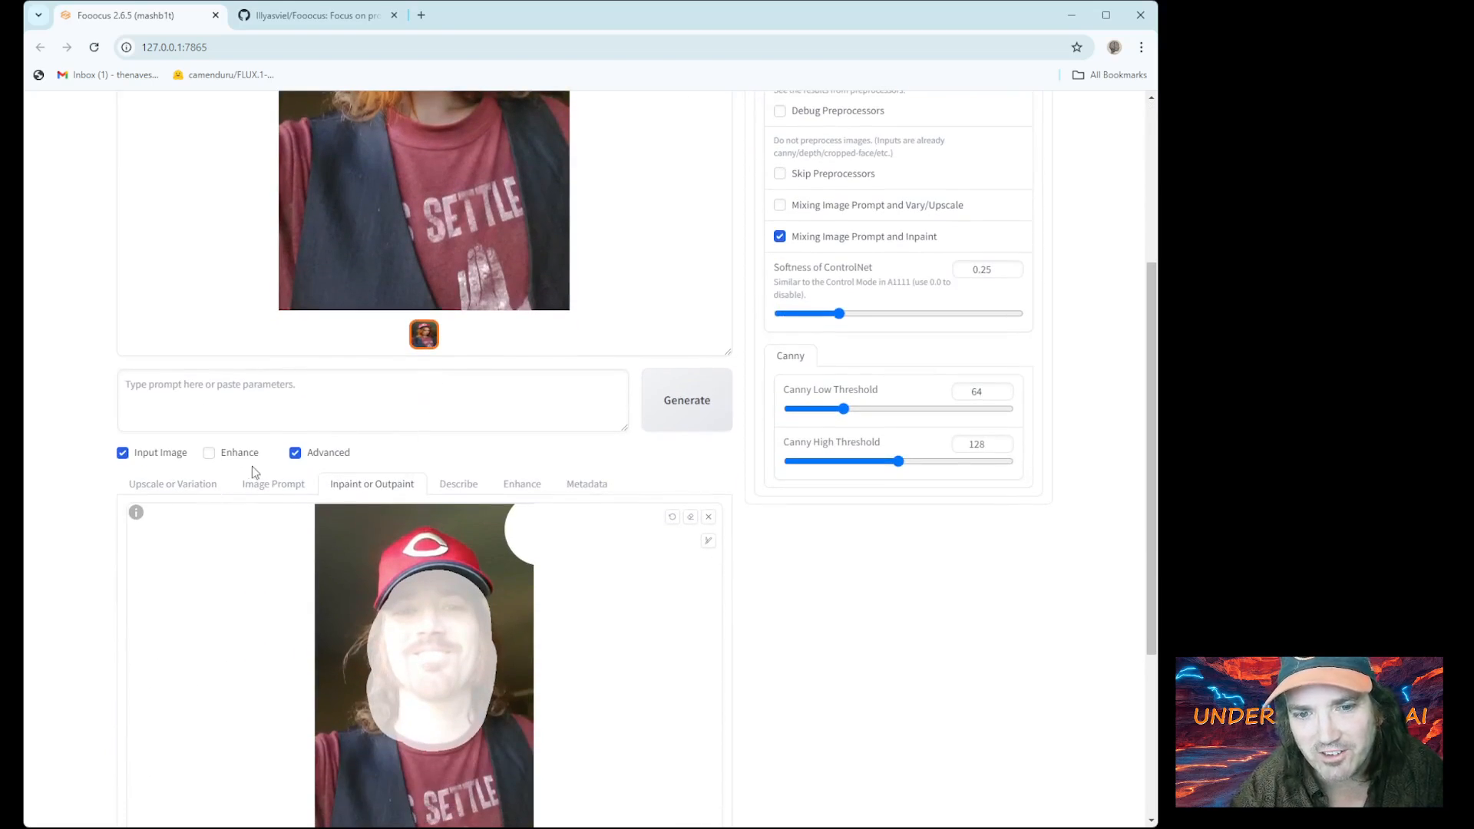
Raise the FaceSwap weight to 1.058 and Stop At to about 0.99, then regenerate
{"action": "left_click", "coordinate": [273, 483]}
{"action": "scroll", "coordinate": [291, 491], "scroll_direction": "down", "scroll_amount": 4}
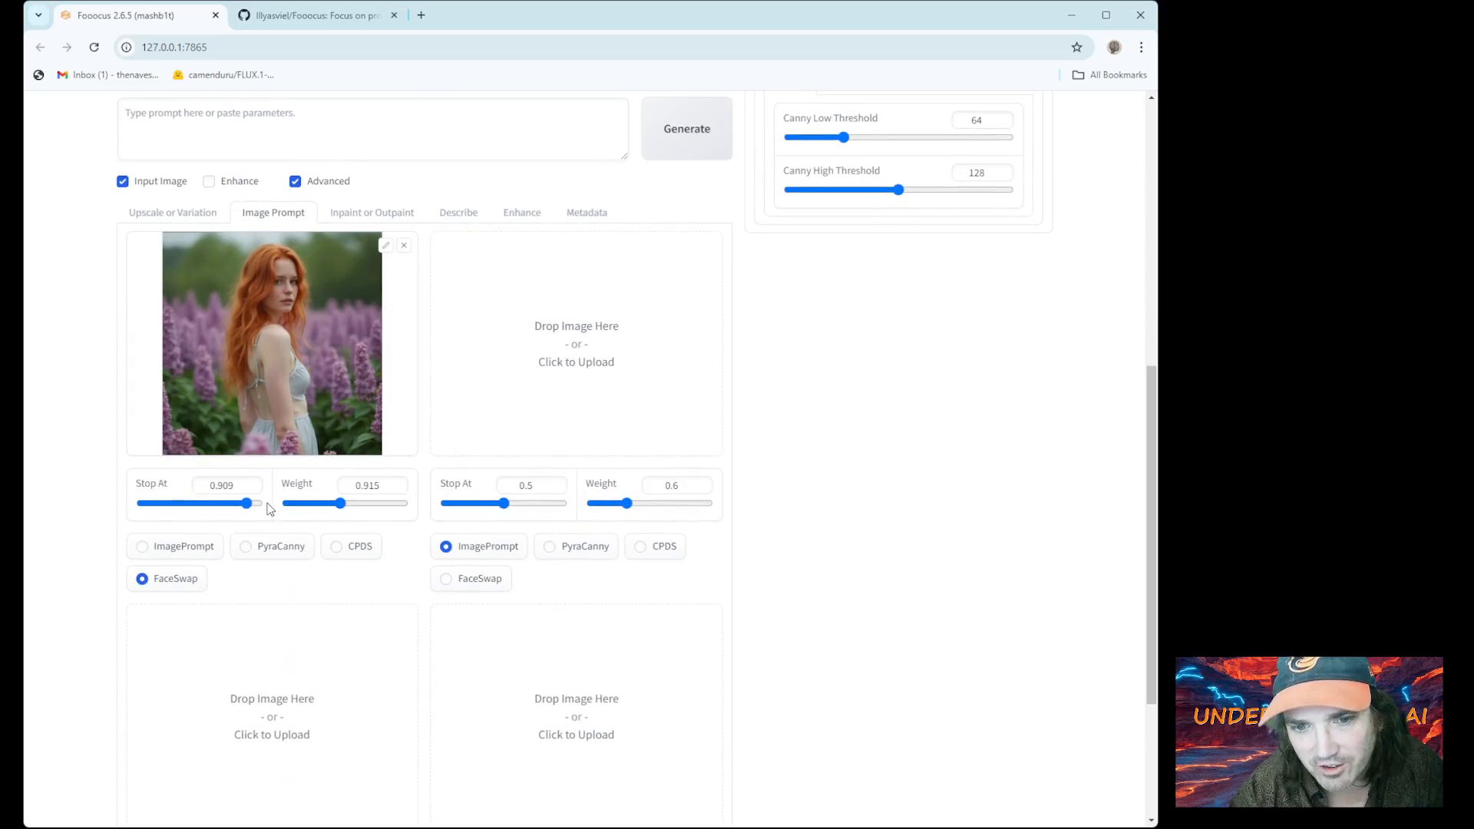
{"action": "left_click_drag", "start_coordinate": [340, 504], "coordinate": [349, 504]}
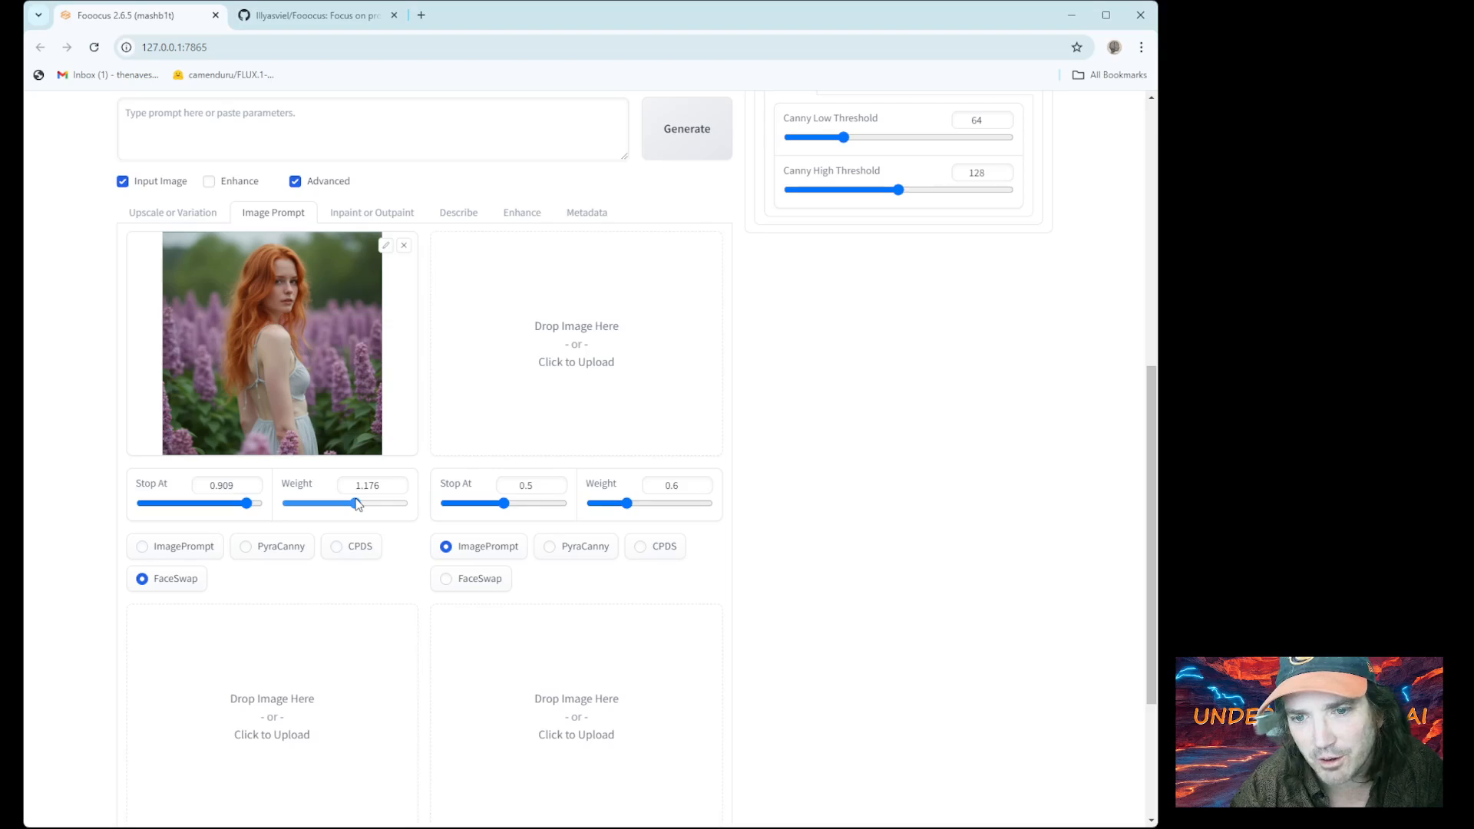
{"action": "left_click_drag", "start_coordinate": [245, 508], "coordinate": [252, 507]}
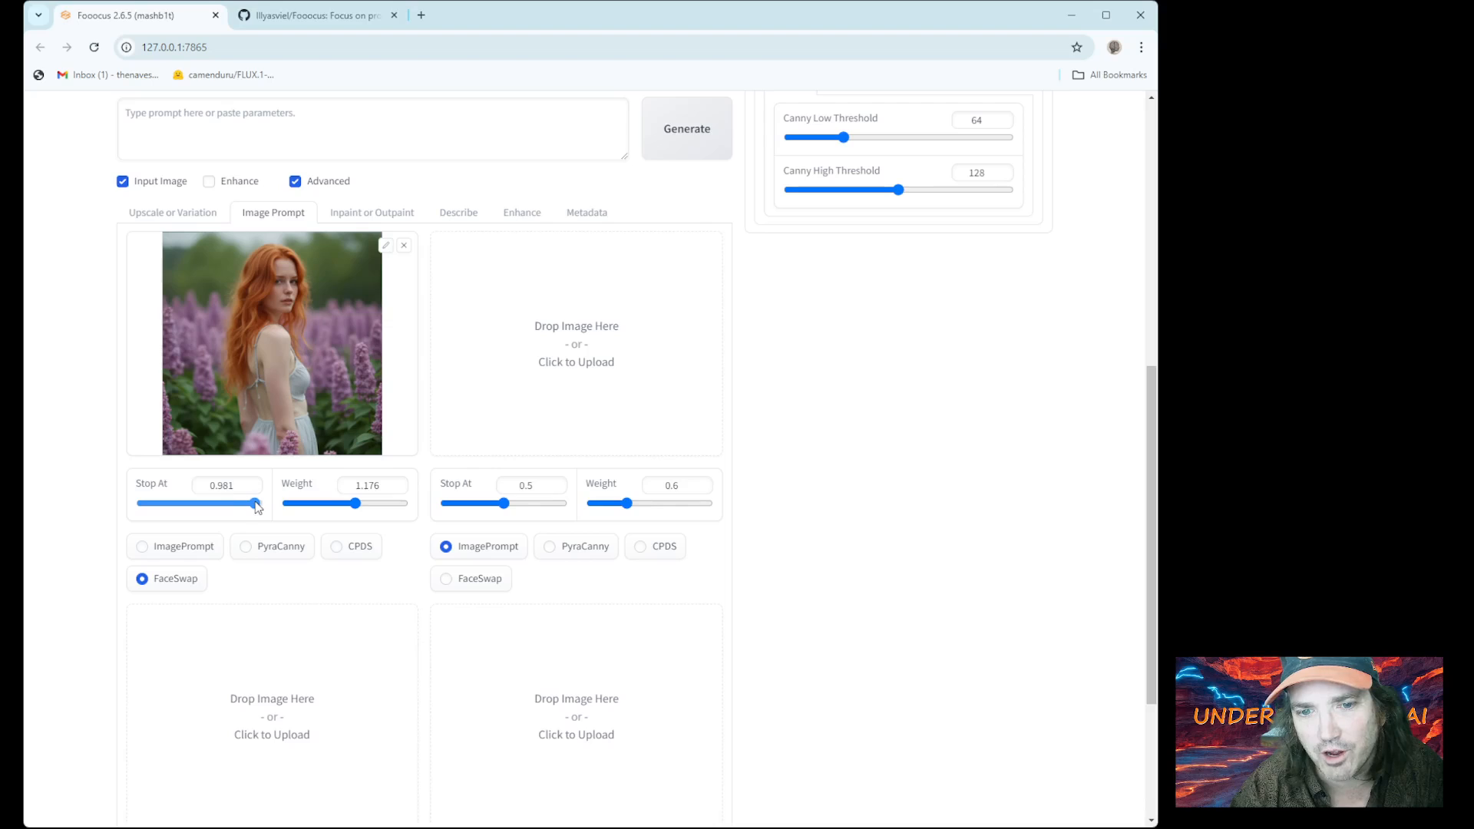
{"action": "scroll", "coordinate": [675, 225], "scroll_direction": "up", "scroll_amount": 5}
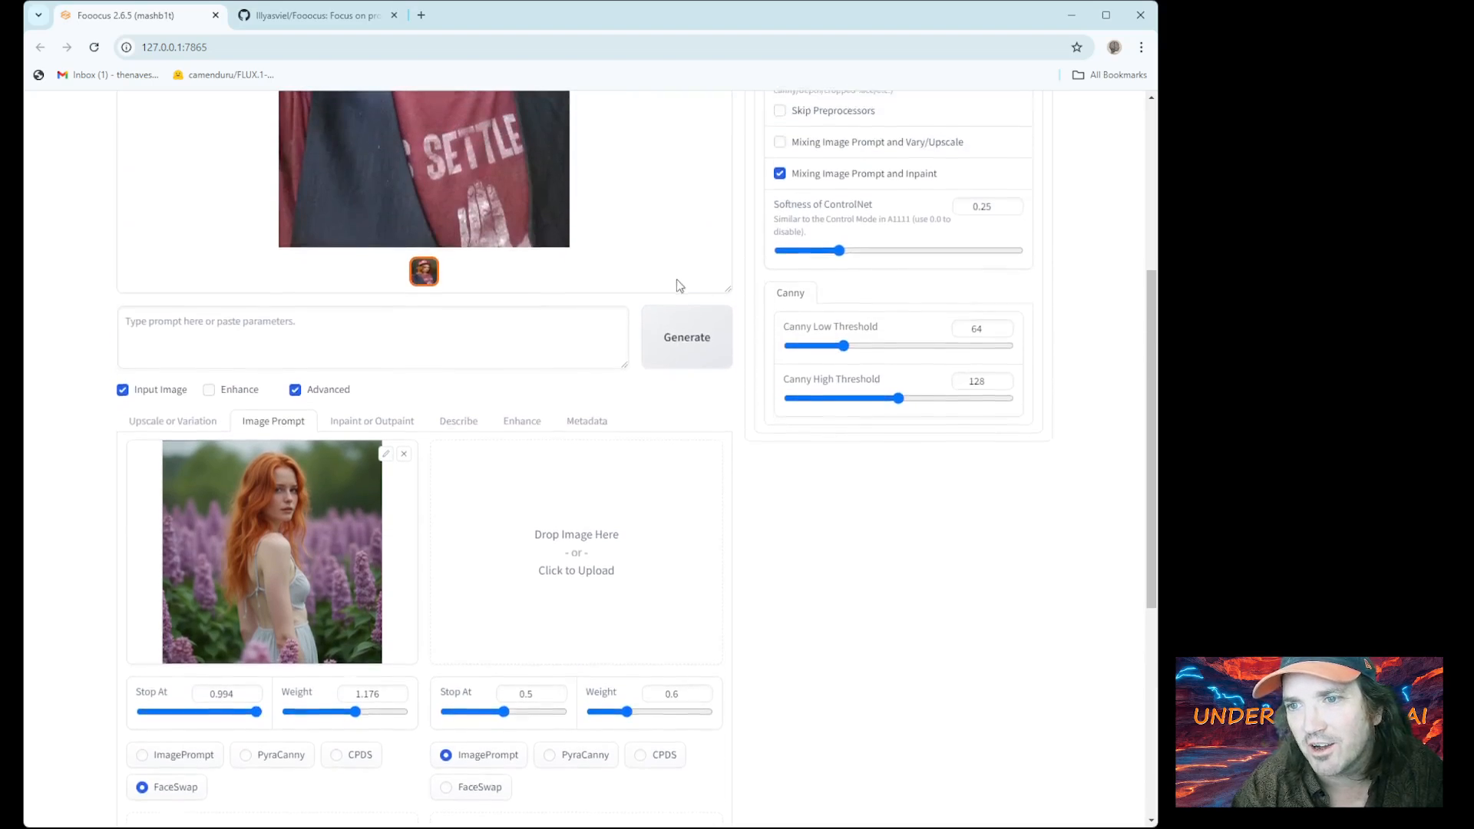
{"action": "left_click", "coordinate": [675, 501]}
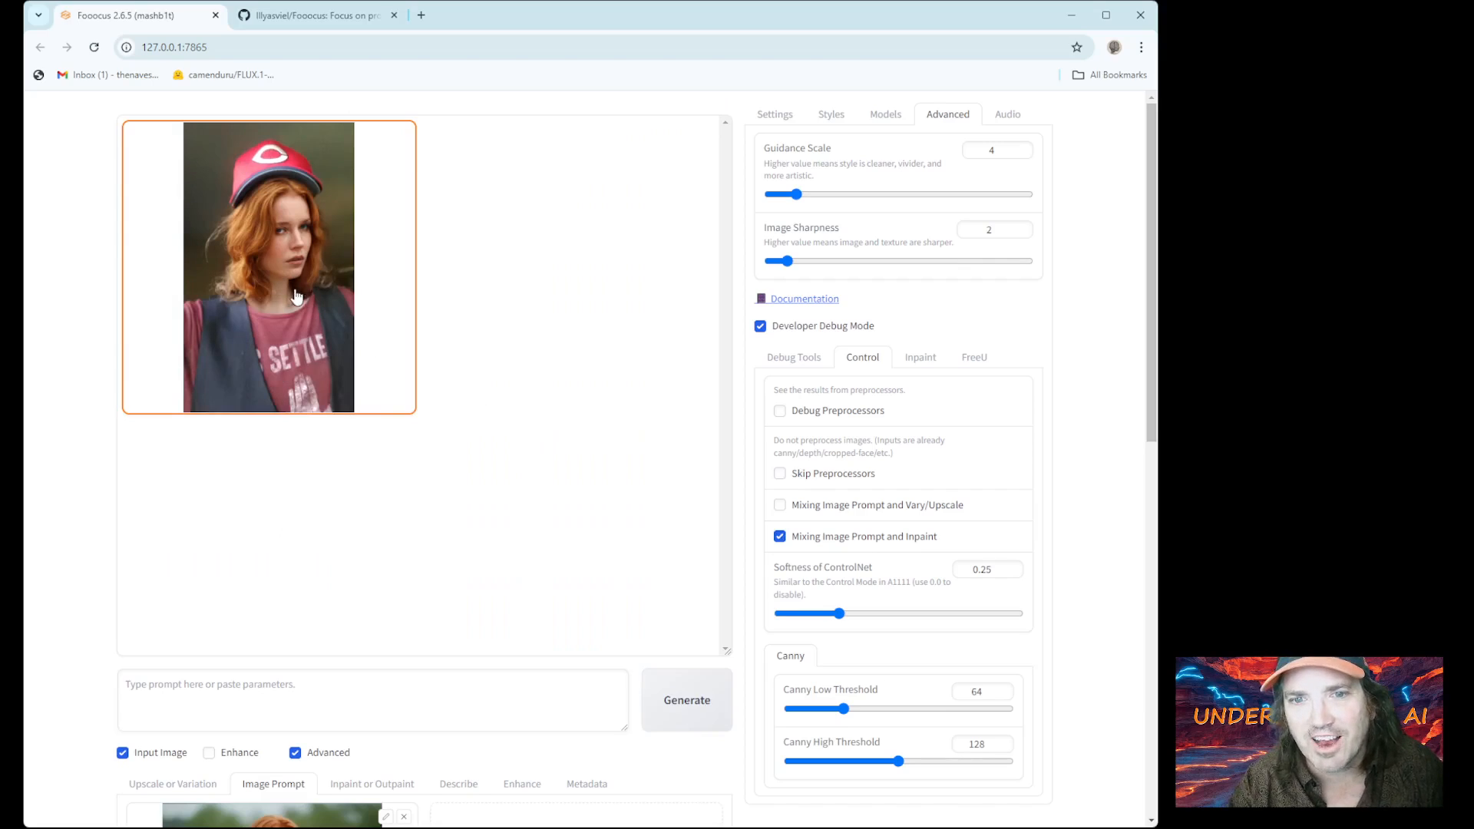
View the red-capped redhead result as a large full-screen preview
{"action": "left_click", "coordinate": [328, 315]}
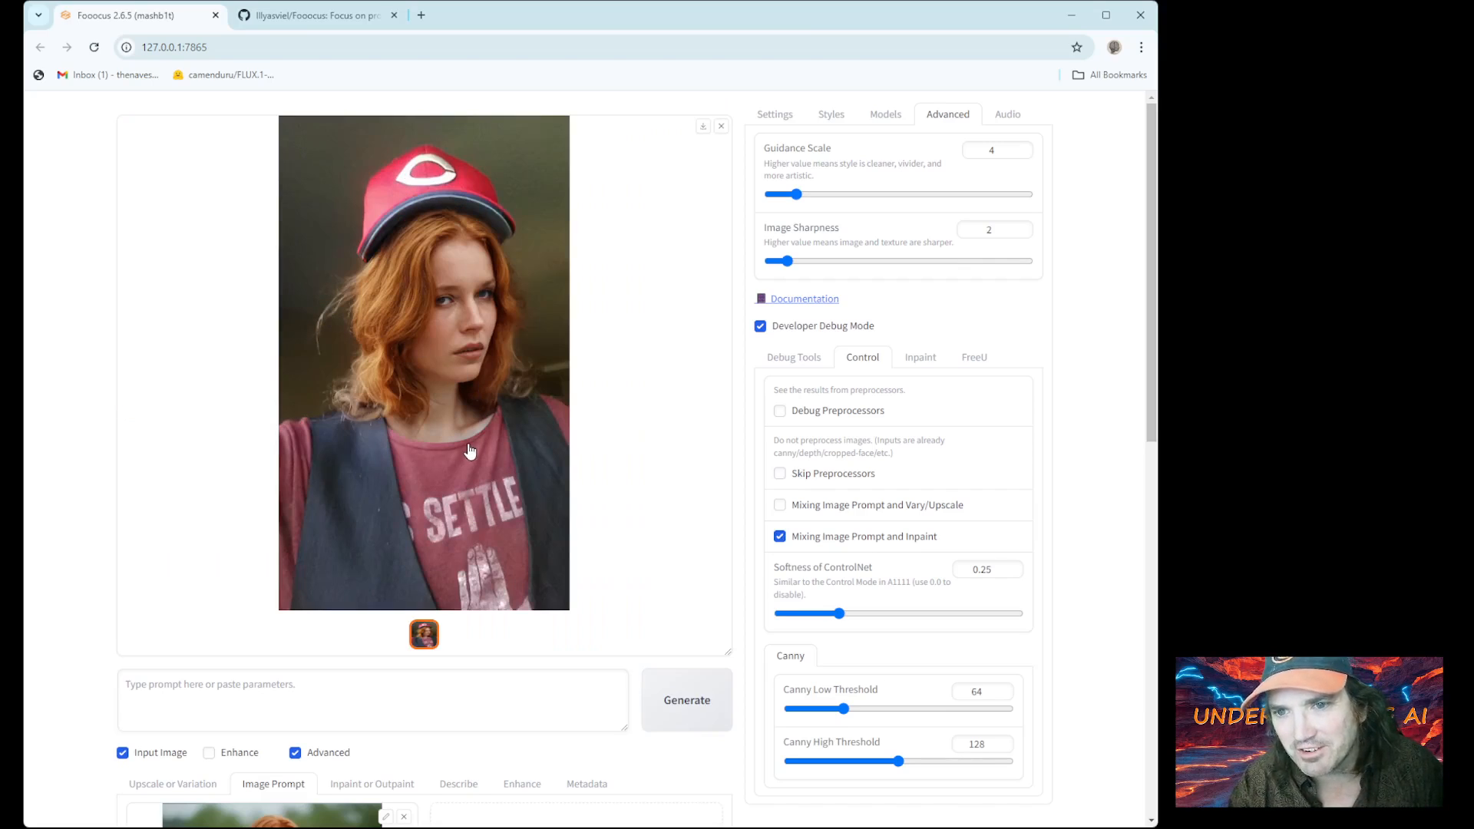
{"action": "scroll", "coordinate": [474, 451], "scroll_direction": "down", "scroll_amount": 5}
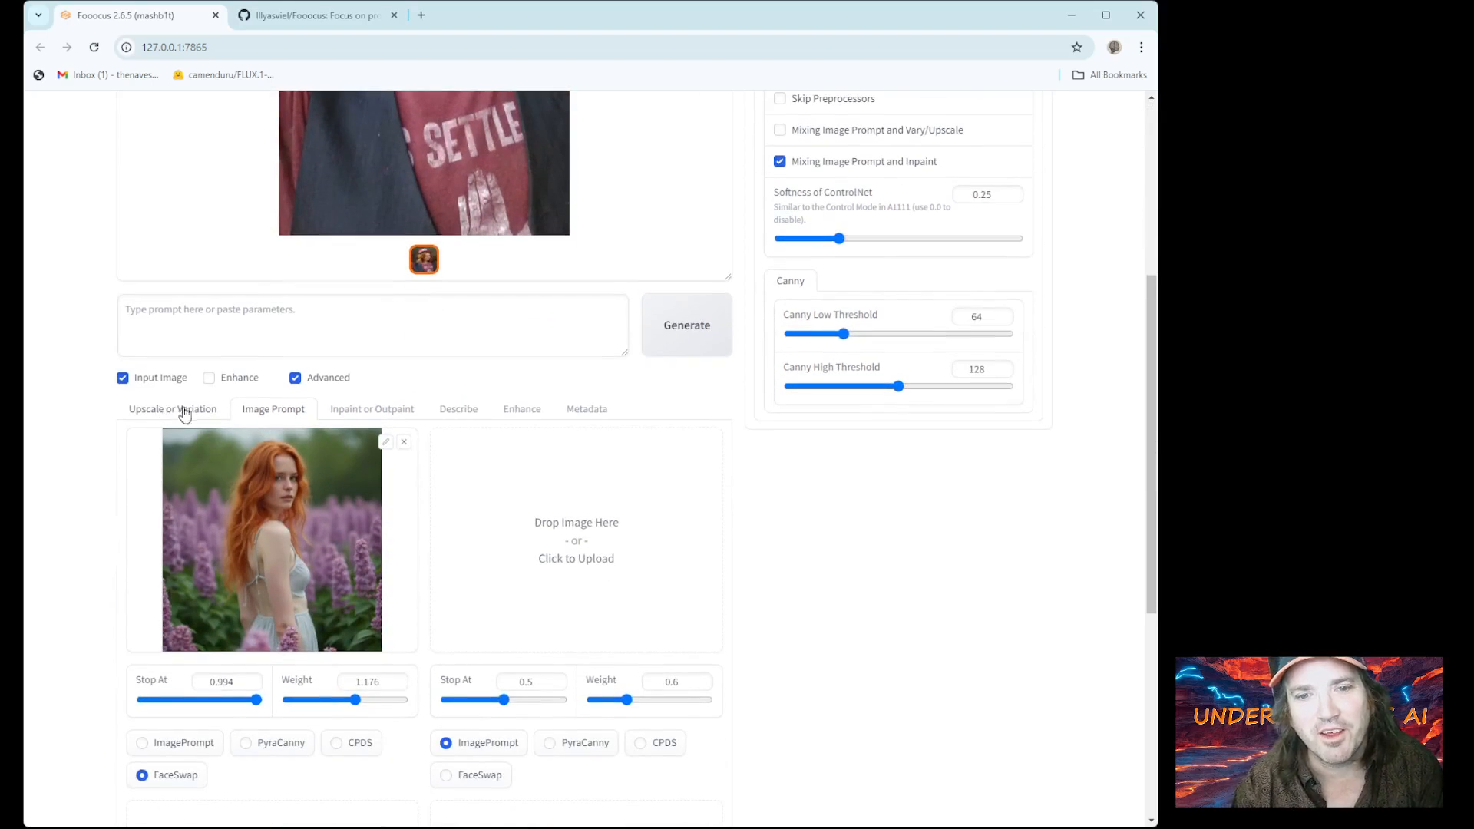
{"action": "scroll", "coordinate": [461, 451], "scroll_direction": "up", "scroll_amount": 2}
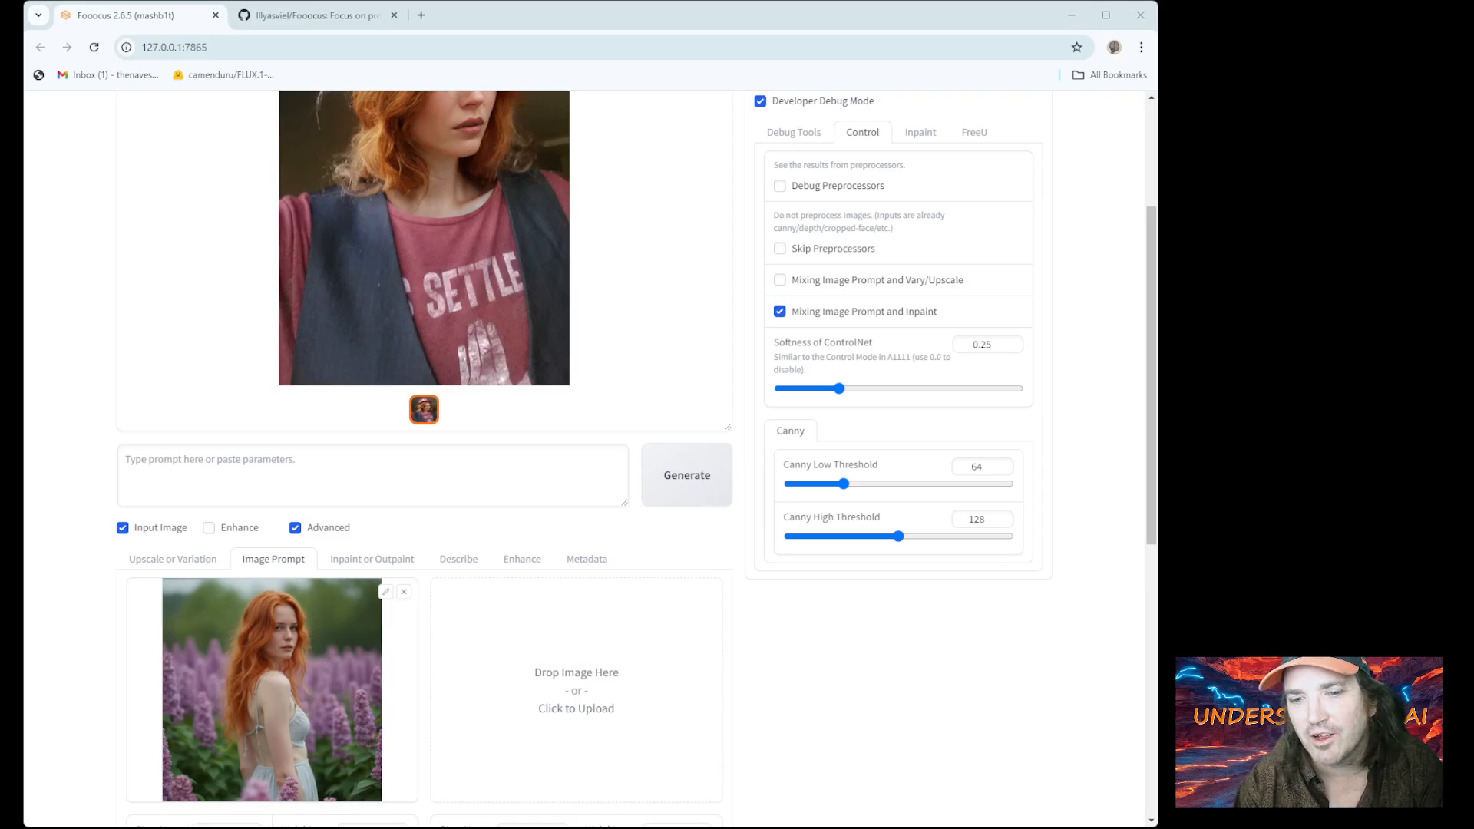
{"action": "scroll", "coordinate": [589, 459], "scroll_direction": "up", "scroll_amount": 2}
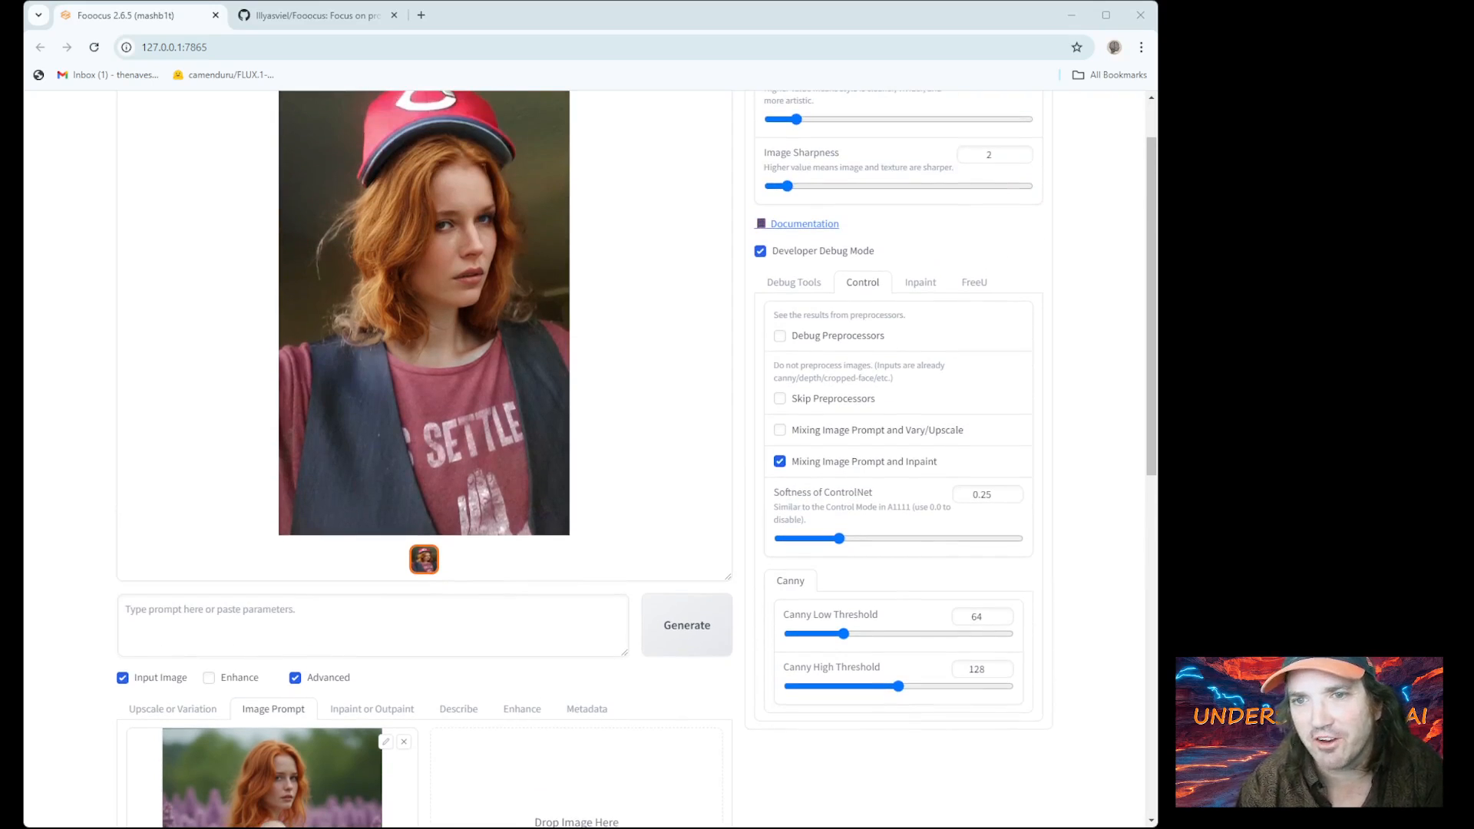
{"action": "left_click", "coordinate": [530, 253]}
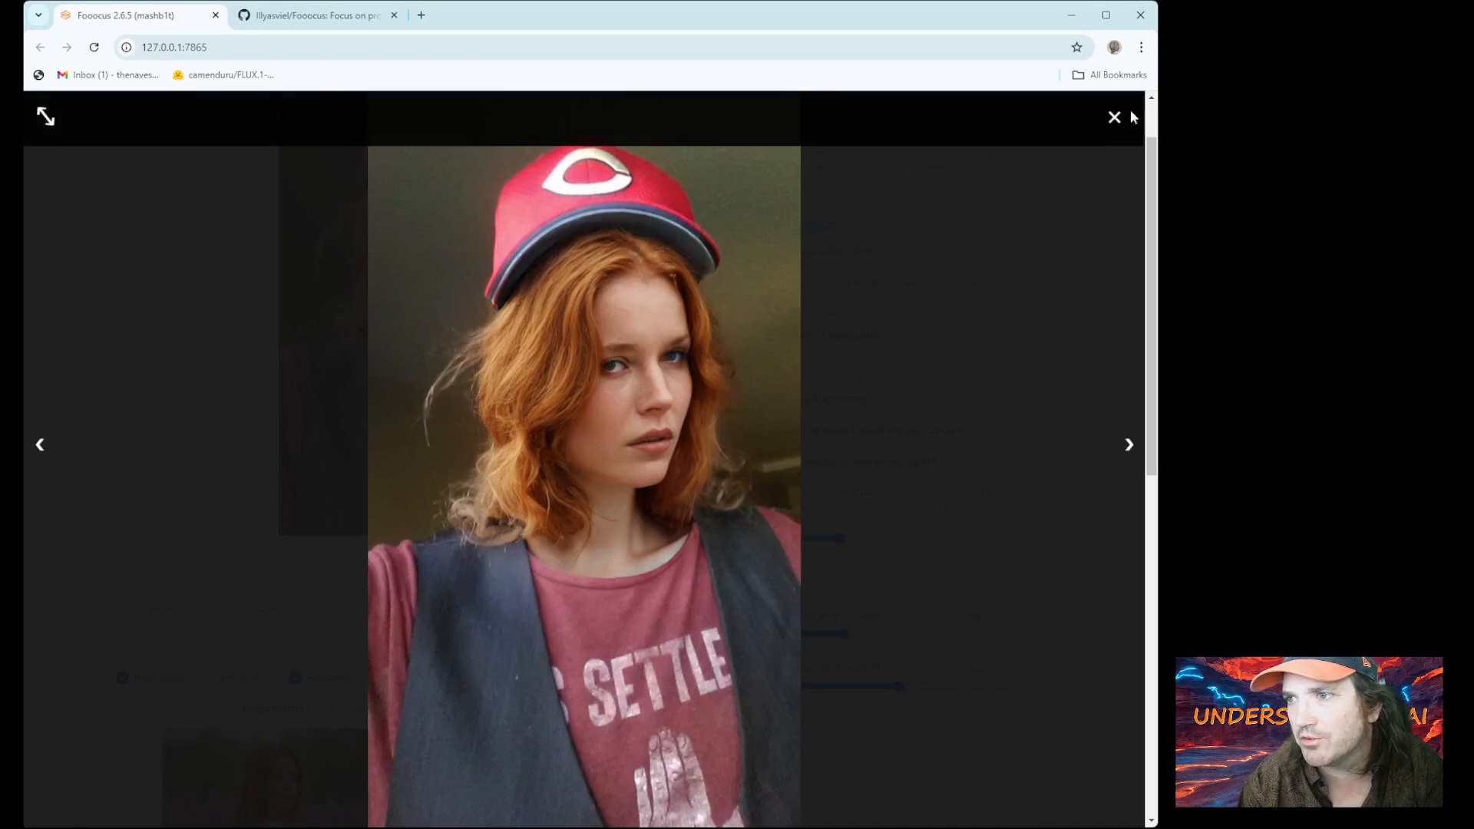
Close the enlarged view and reload Fooocus to a fresh, empty page
{"action": "left_click", "coordinate": [965, 189]}
{"action": "scroll", "coordinate": [737, 276], "scroll_direction": "up", "scroll_amount": 1}
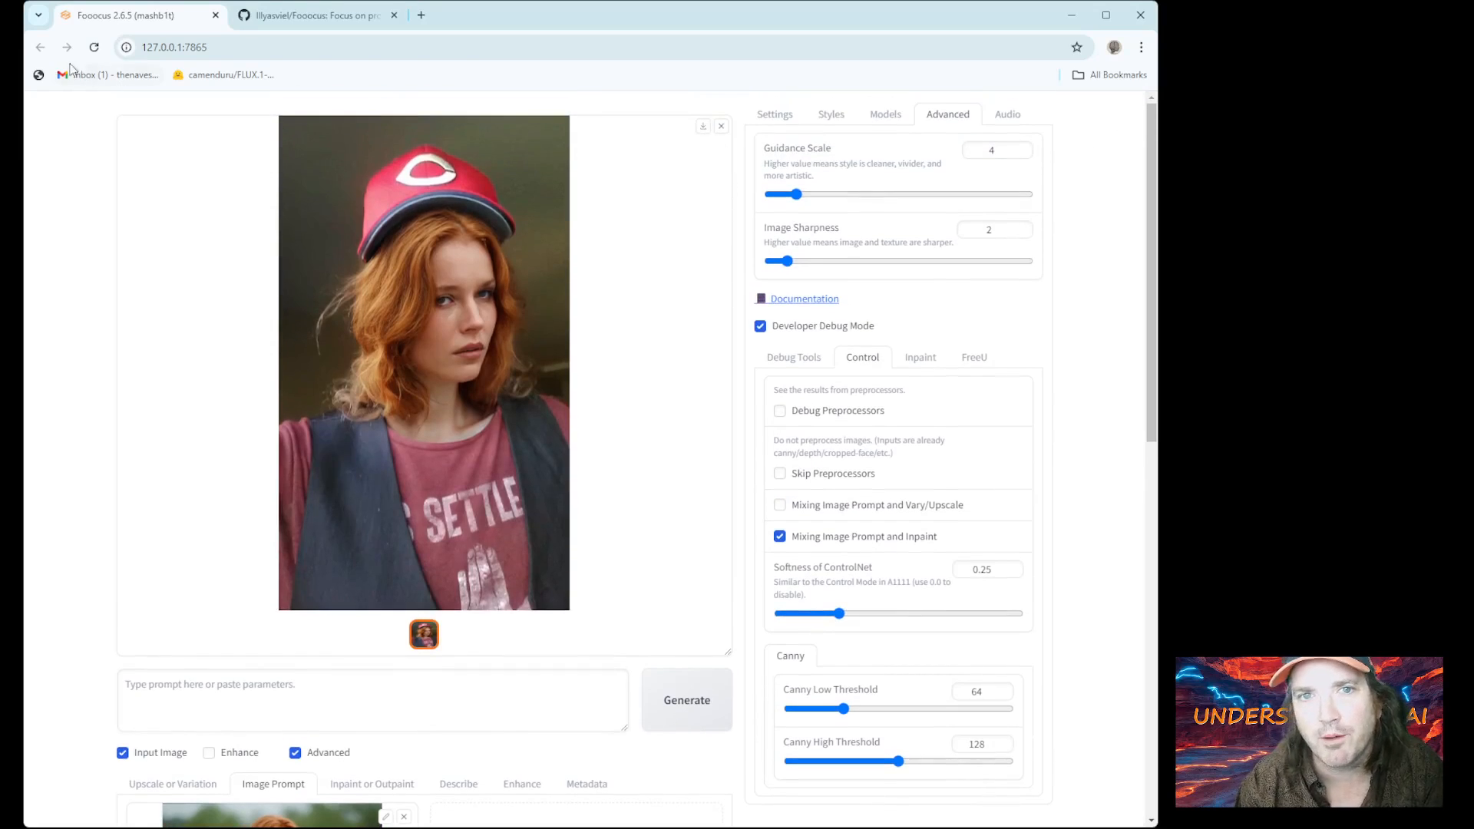
{"action": "left_click", "coordinate": [95, 47]}
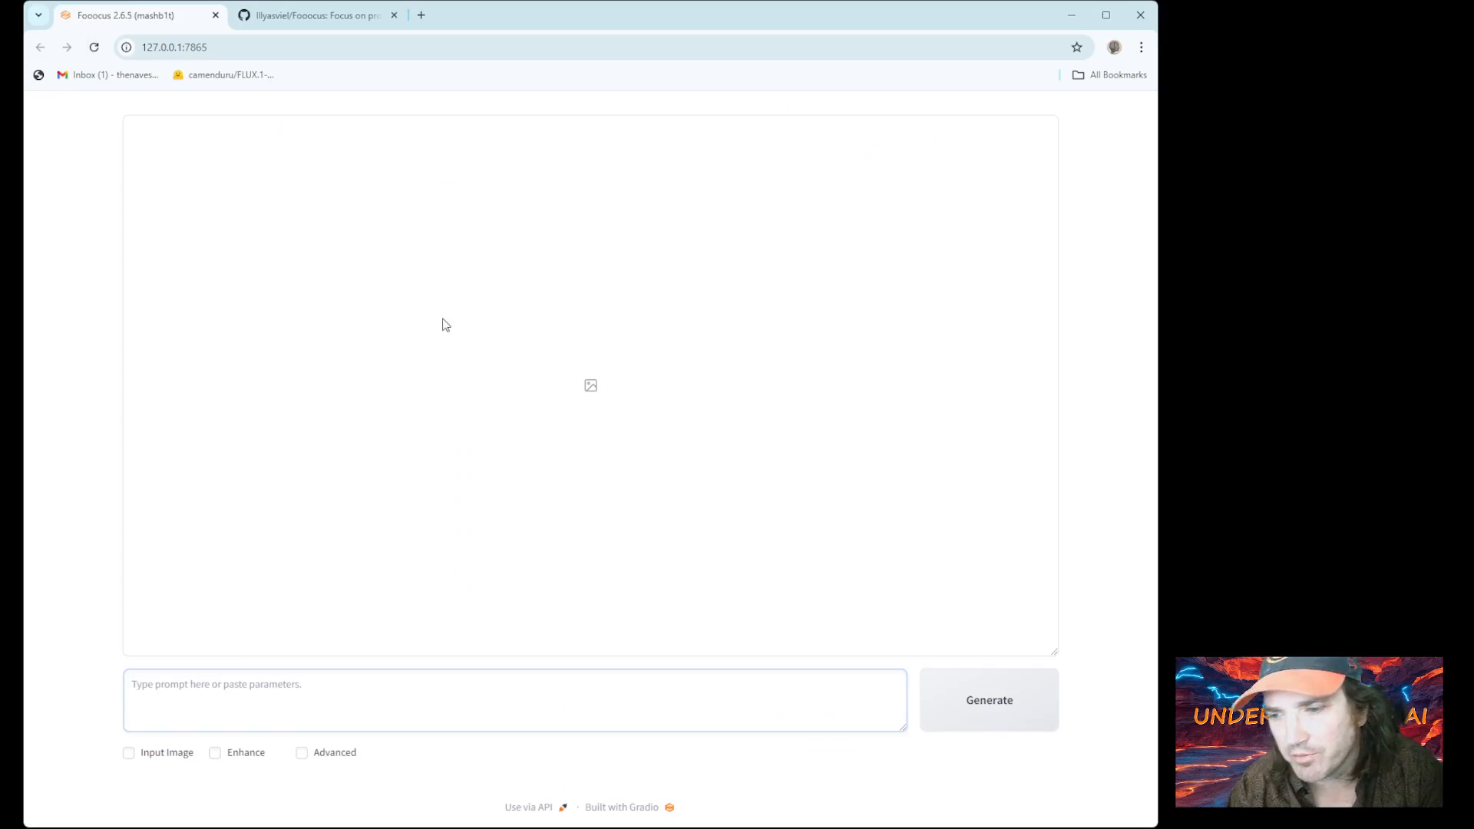
Show the advanced settings panel and enable Input Image
{"action": "left_click", "coordinate": [302, 753]}
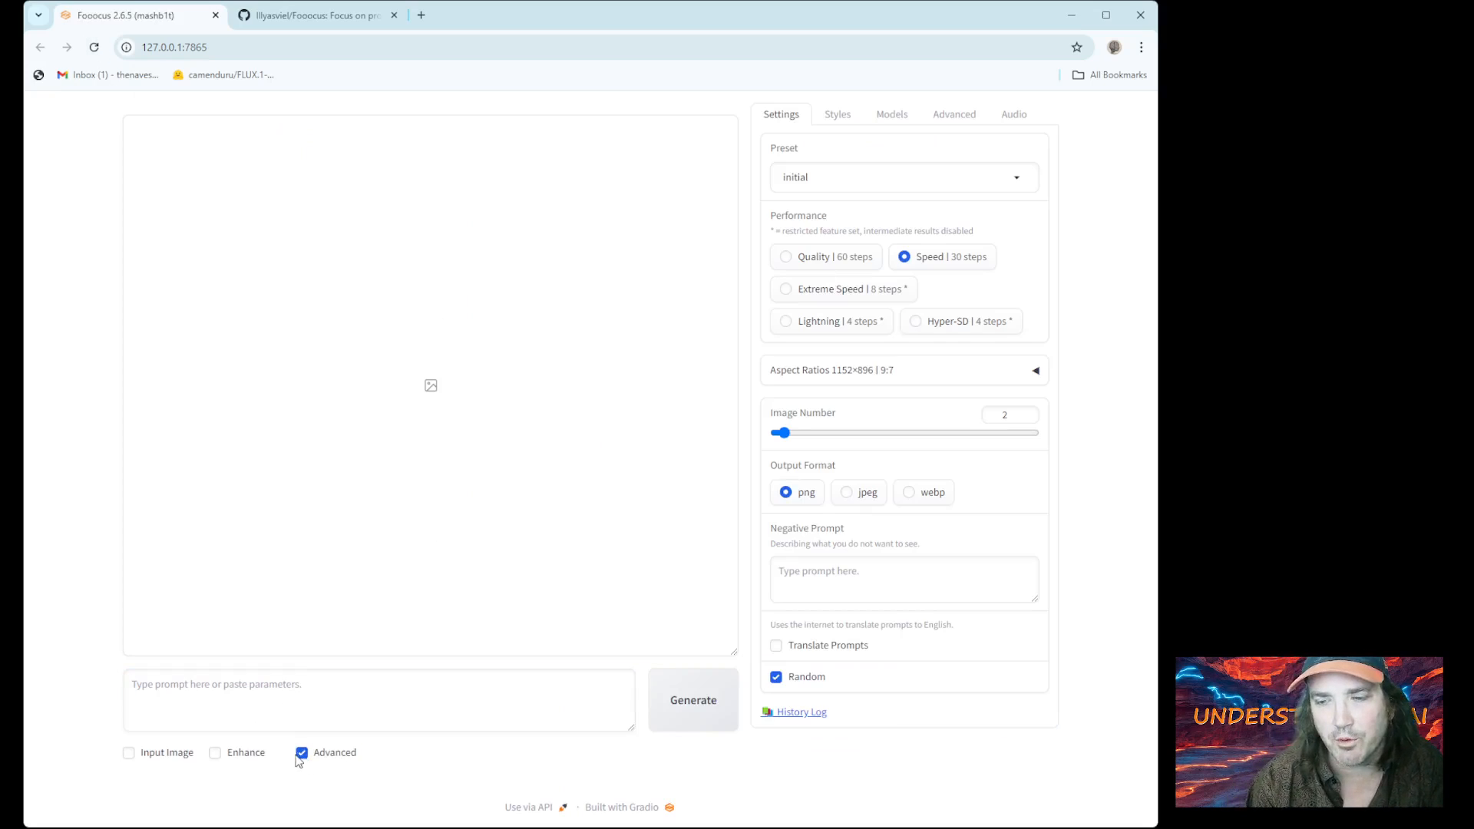
{"action": "left_click", "coordinate": [953, 115]}
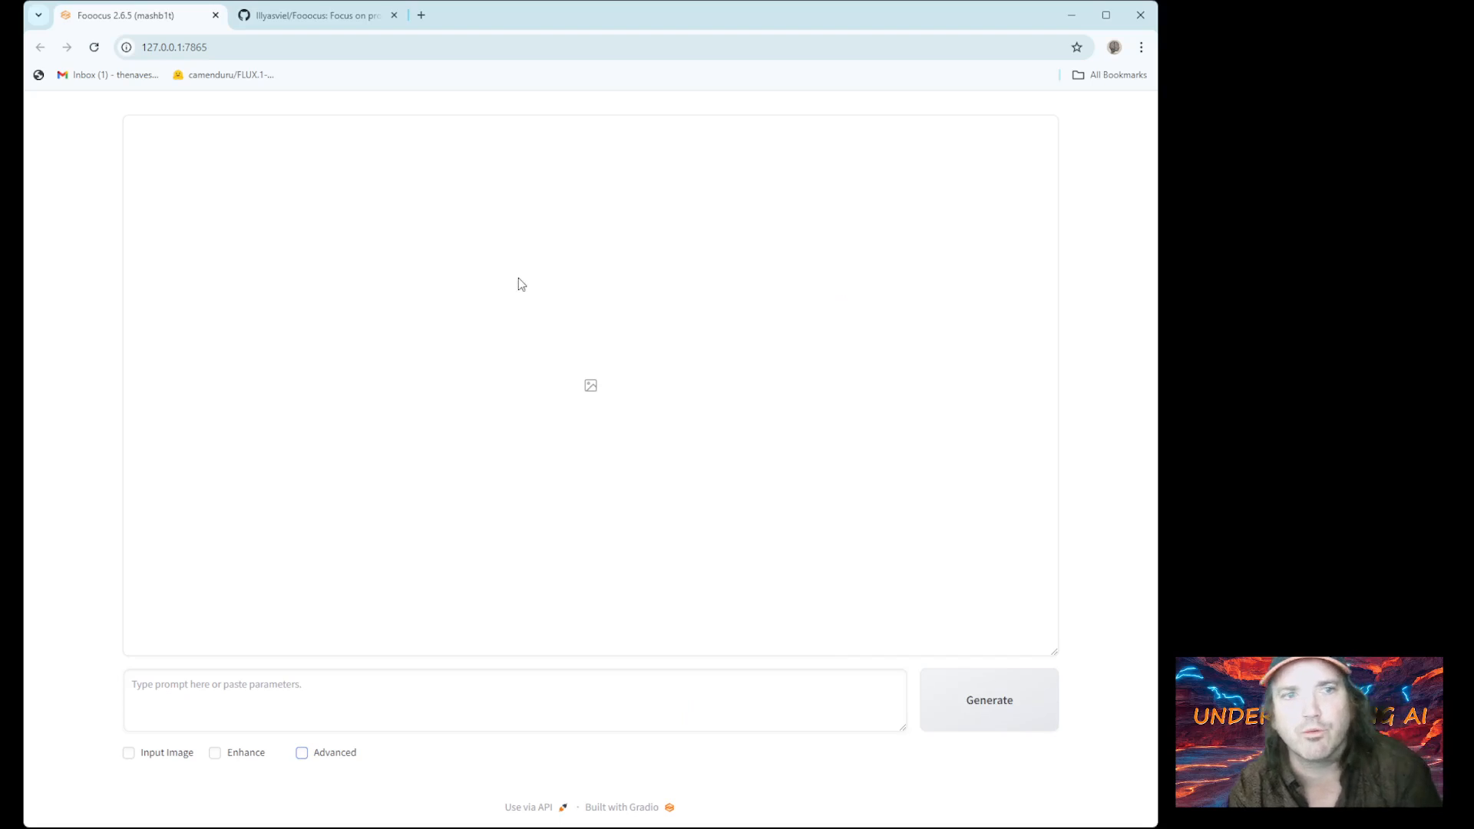
{"action": "left_click", "coordinate": [135, 755]}
{"action": "scroll", "coordinate": [135, 748], "scroll_direction": "down", "scroll_amount": 3}
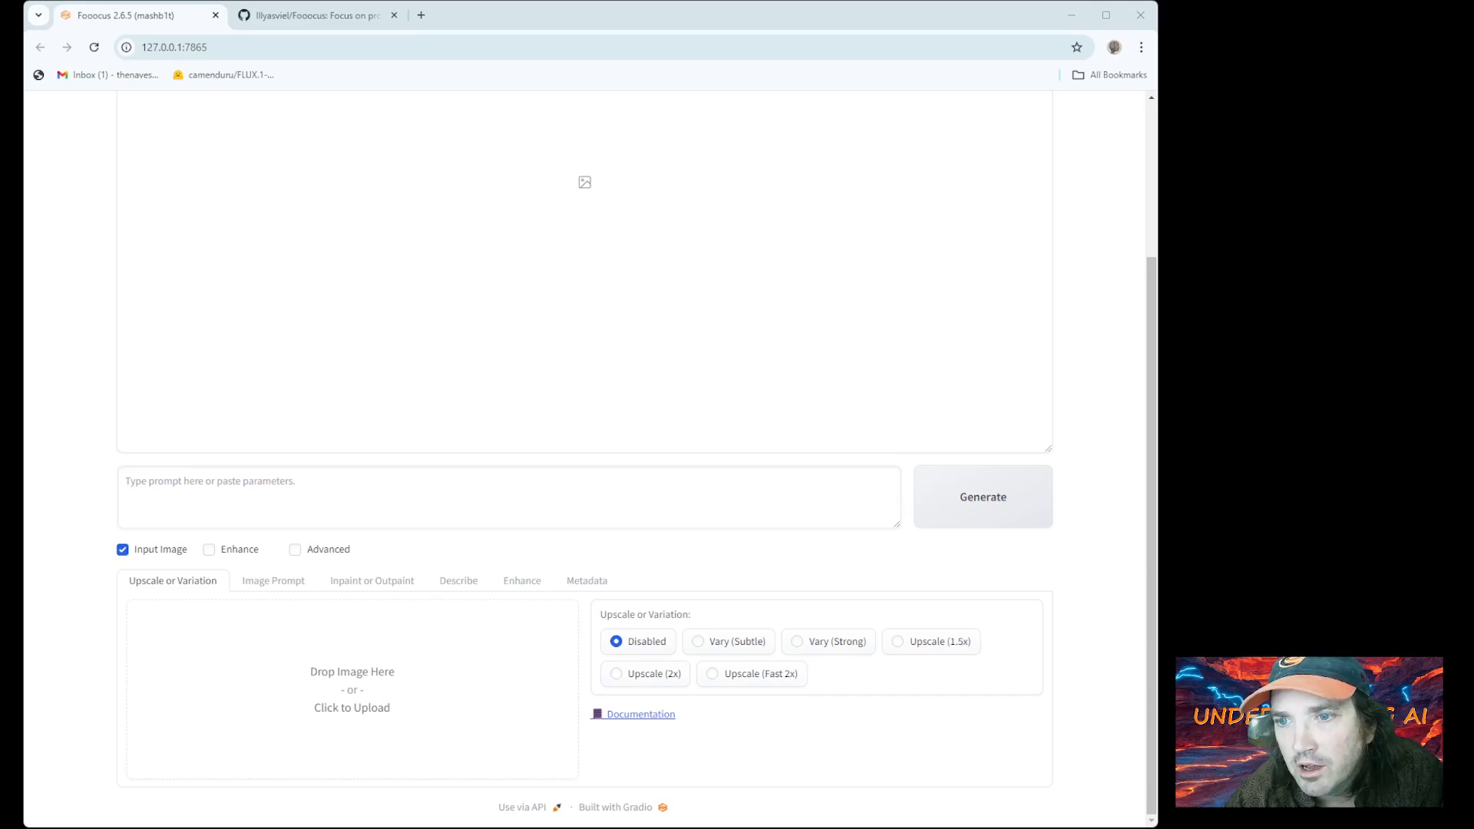
Load the redhead photo into Upscale or Variation, then remove it, leaving the upload area empty
{"action": "double_click", "coordinate": [276, 230]}
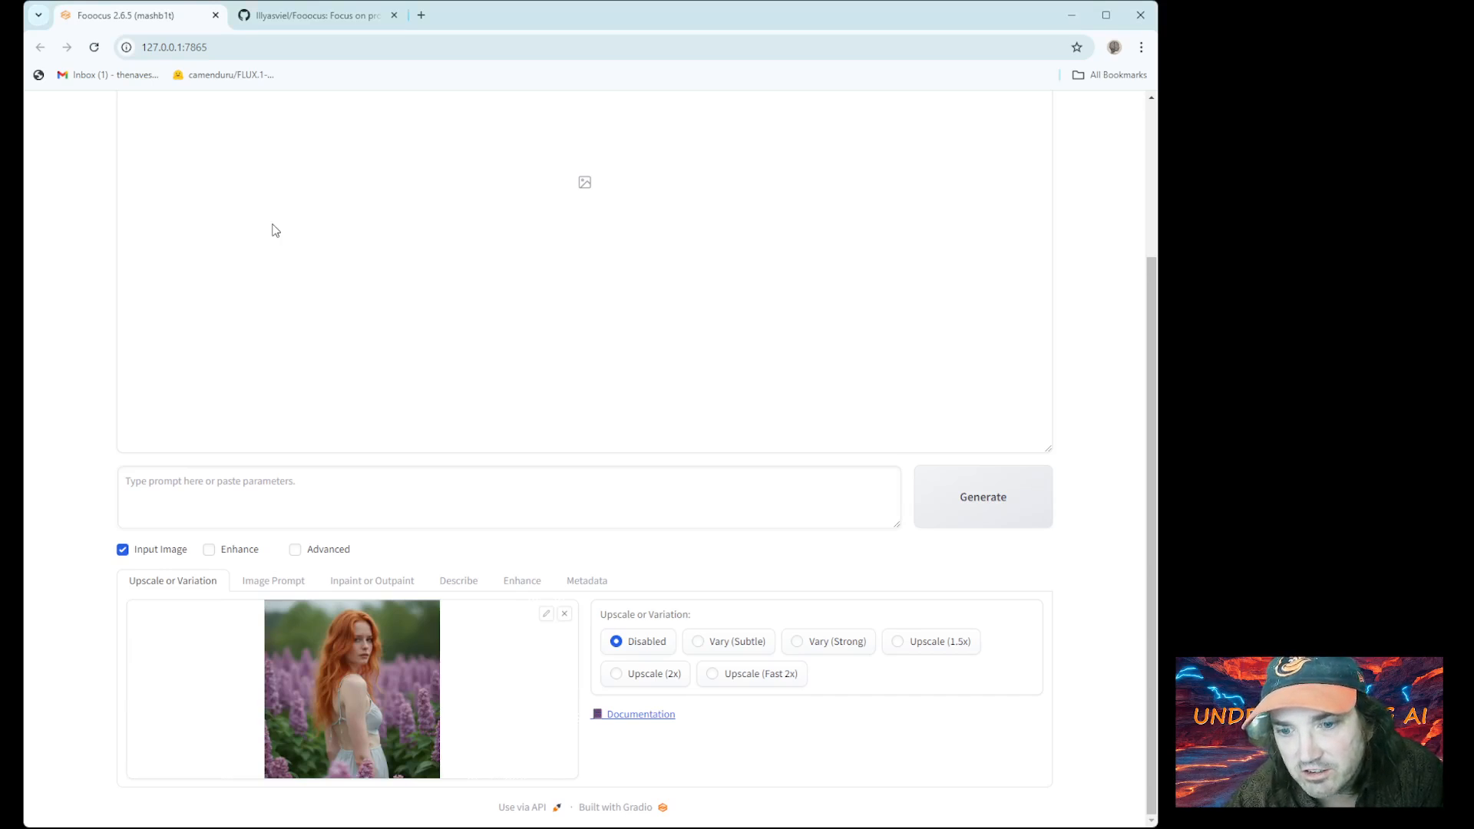
{"action": "left_click", "coordinate": [283, 585]}
{"action": "scroll", "coordinate": [283, 585], "scroll_direction": "down", "scroll_amount": 4}
{"action": "left_click", "coordinate": [179, 241]}
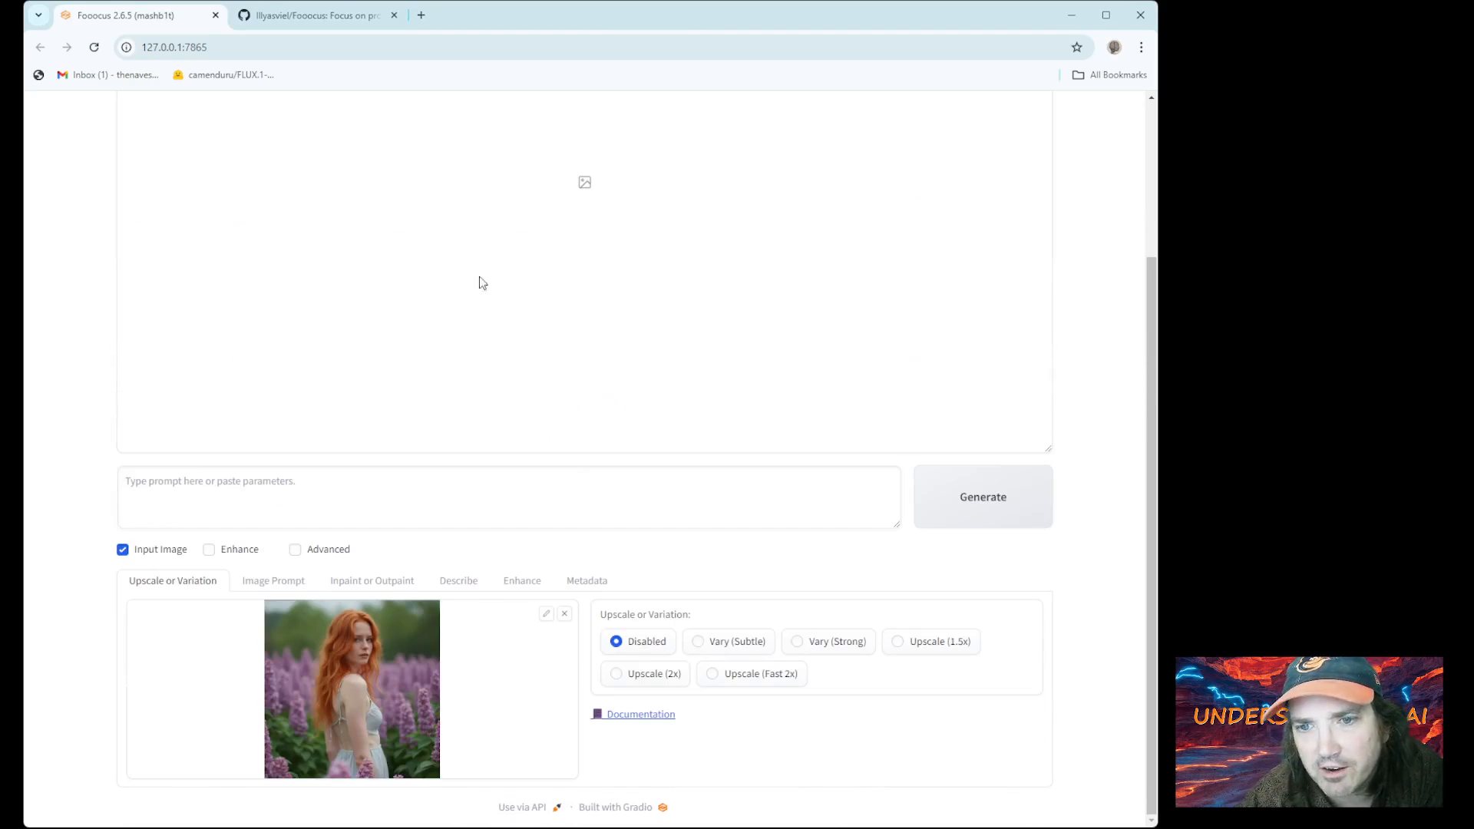
{"action": "left_click", "coordinate": [565, 614]}
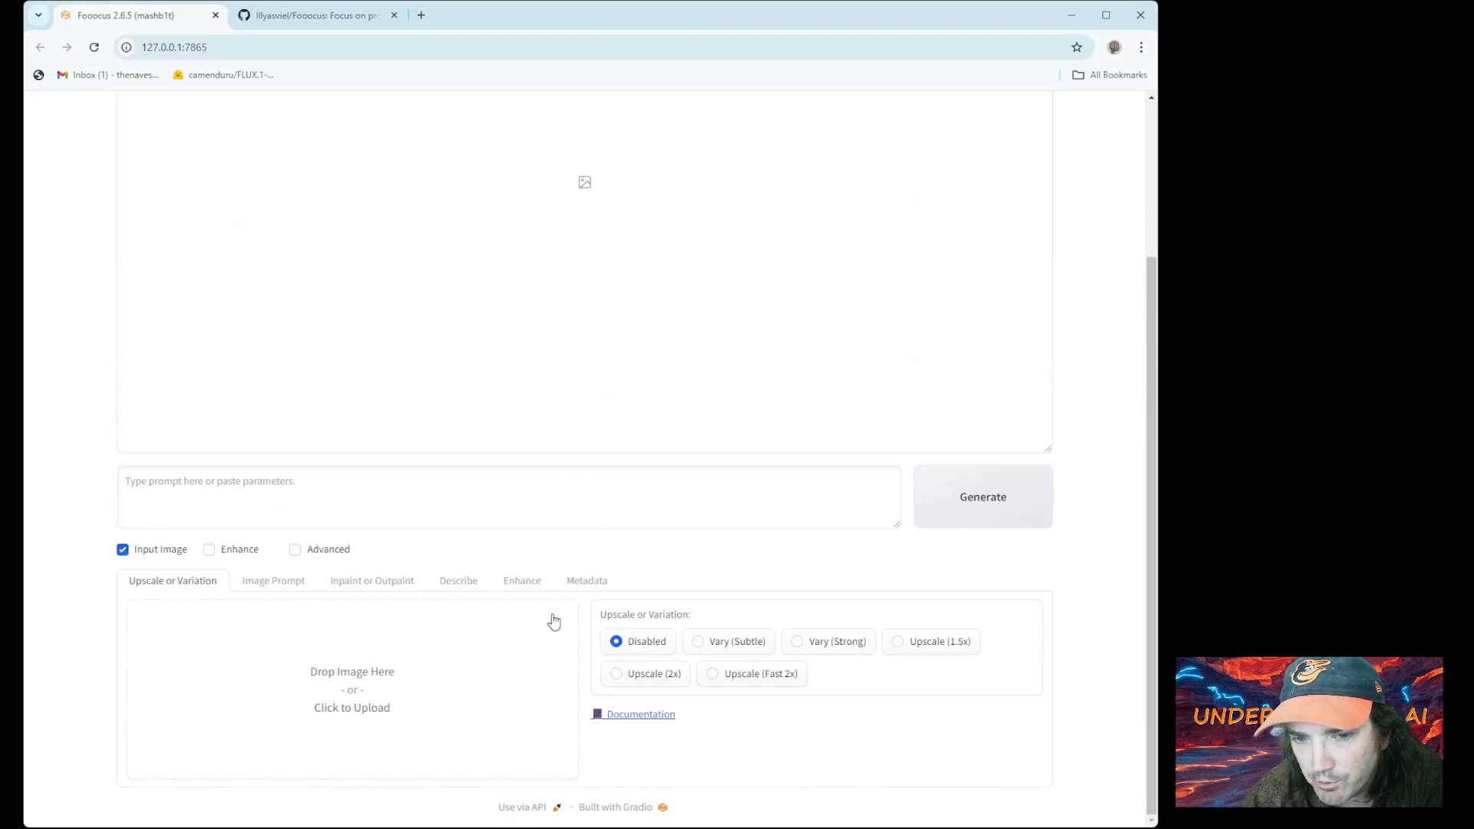
Tick Advanced under Image Prompt and load the redhead photo into the first slot
{"action": "left_click", "coordinate": [284, 582]}
{"action": "scroll", "coordinate": [342, 649], "scroll_direction": "down", "scroll_amount": 4}
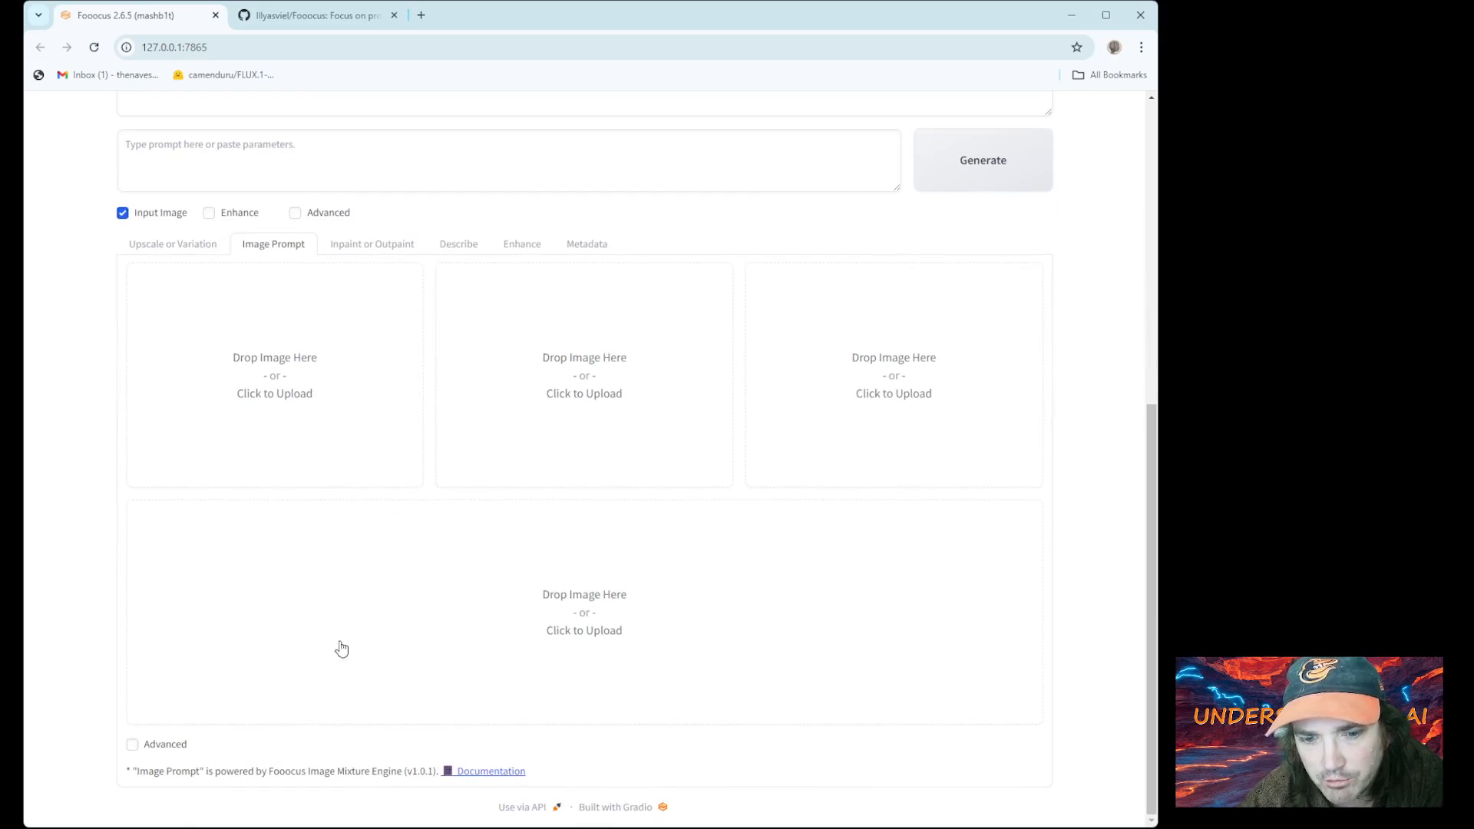
{"action": "left_click", "coordinate": [132, 744]}
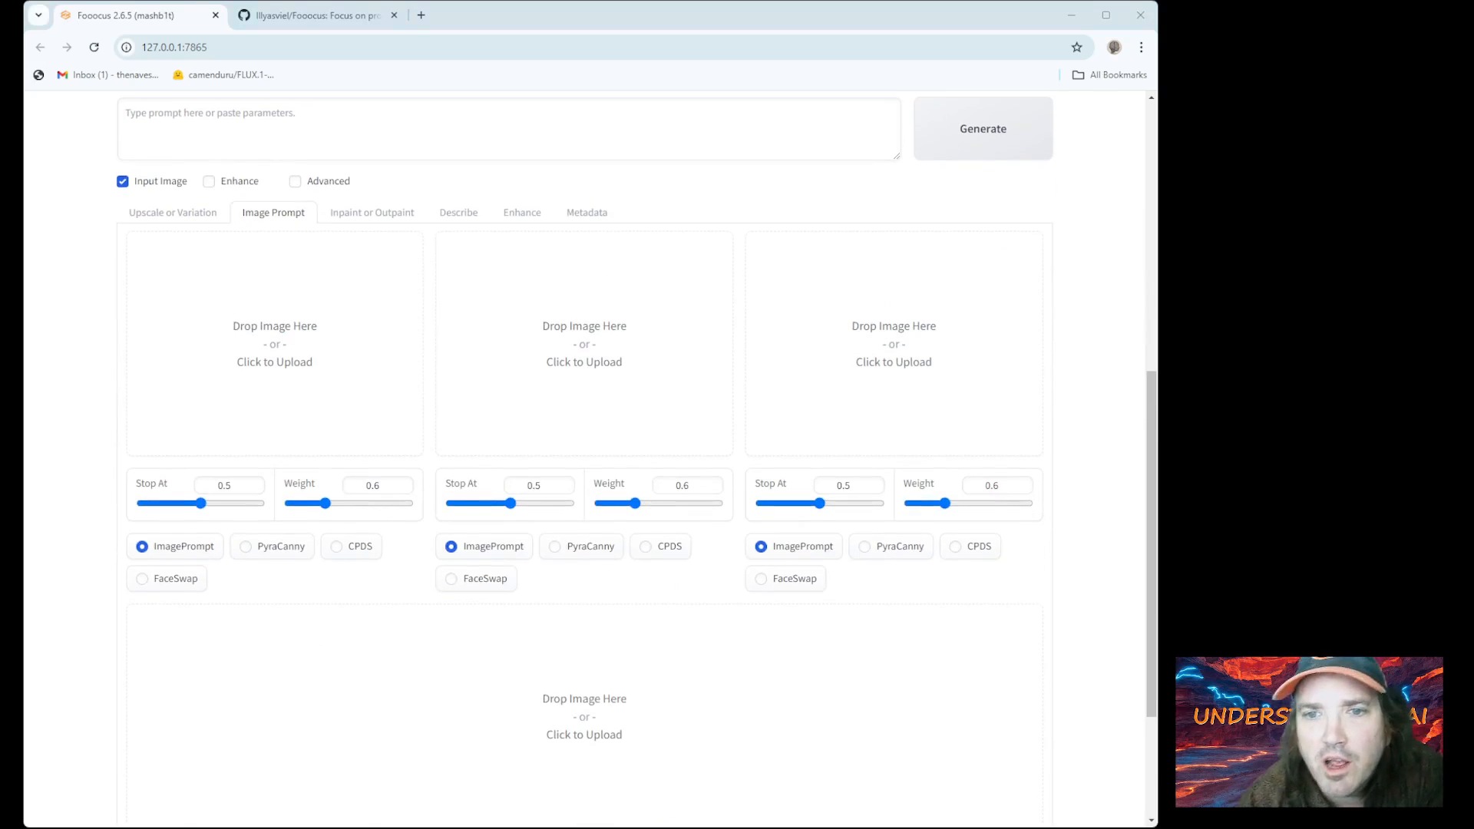
{"action": "double_click", "coordinate": [286, 291]}
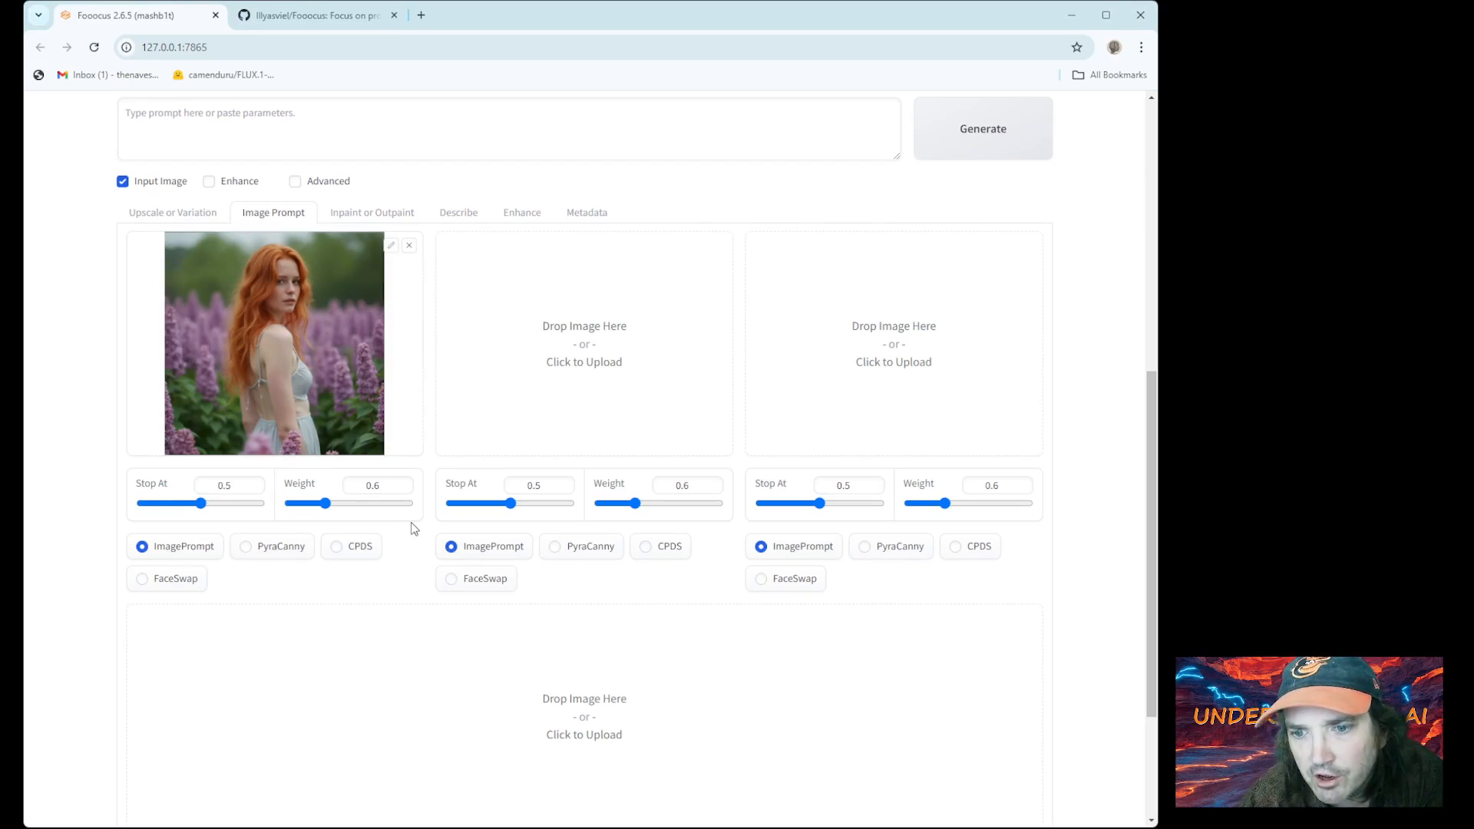
{"action": "scroll", "coordinate": [413, 527], "scroll_direction": "up", "scroll_amount": 4}
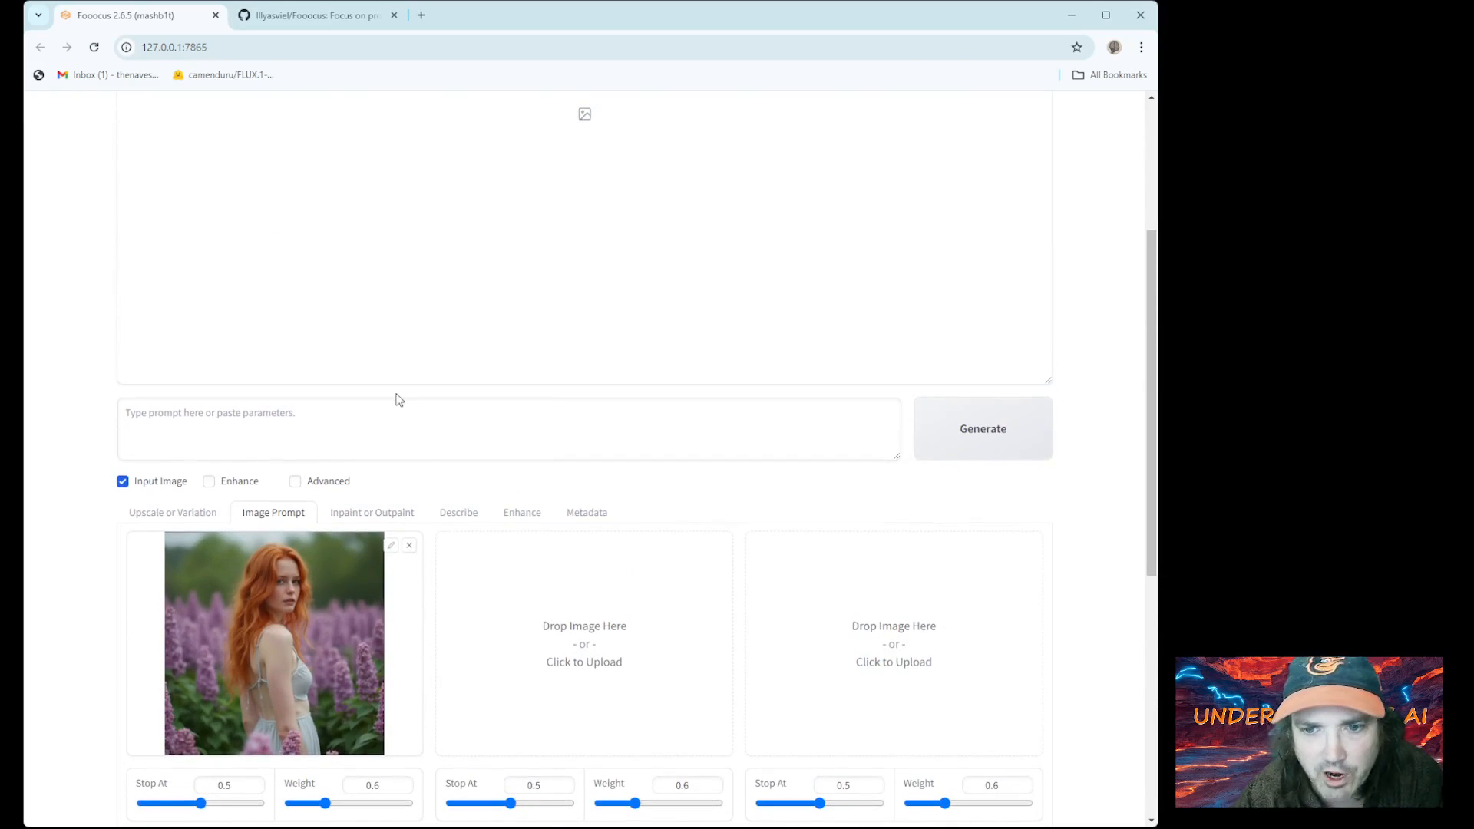
Enter the prompt 'a cowboy standing in a field'
{"action": "left_click", "coordinate": [392, 405]}
{"action": "type", "text": "a cowboy standing in a field"}
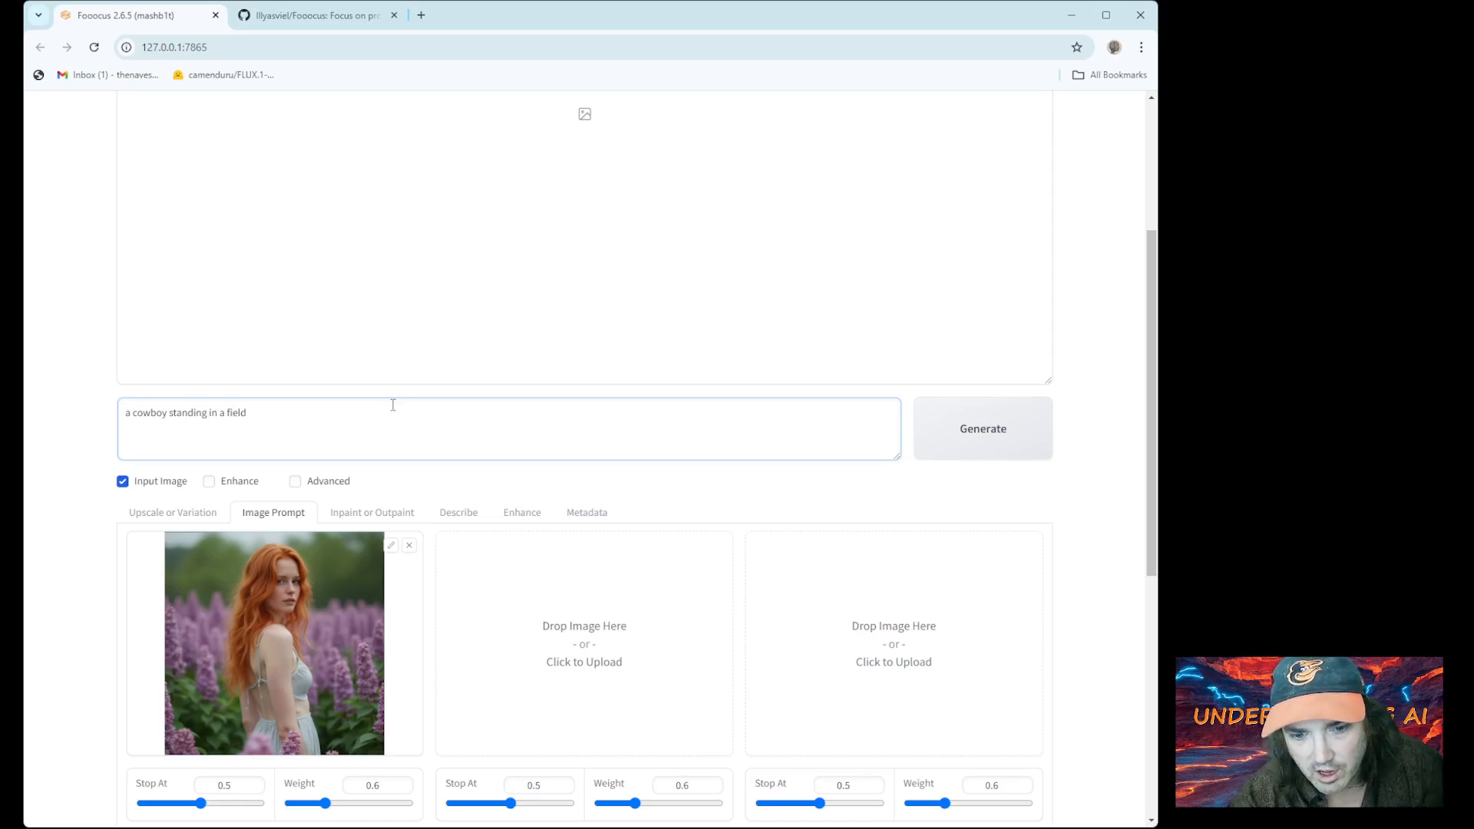
{"action": "scroll", "coordinate": [207, 592], "scroll_direction": "down", "scroll_amount": 2}
{"action": "left_click", "coordinate": [983, 281]}
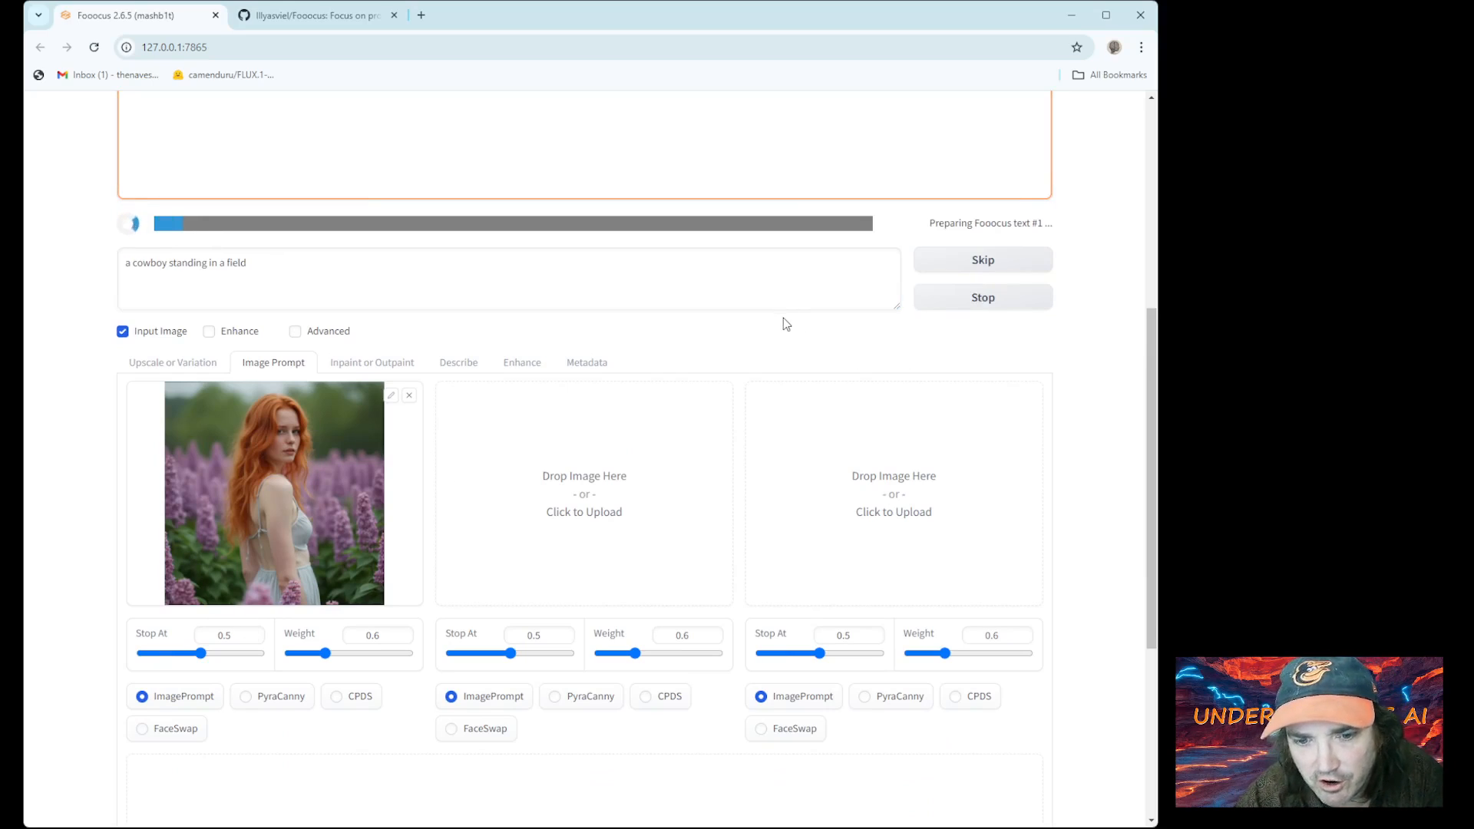
{"action": "scroll", "coordinate": [590, 520], "scroll_direction": "up", "scroll_amount": 4}
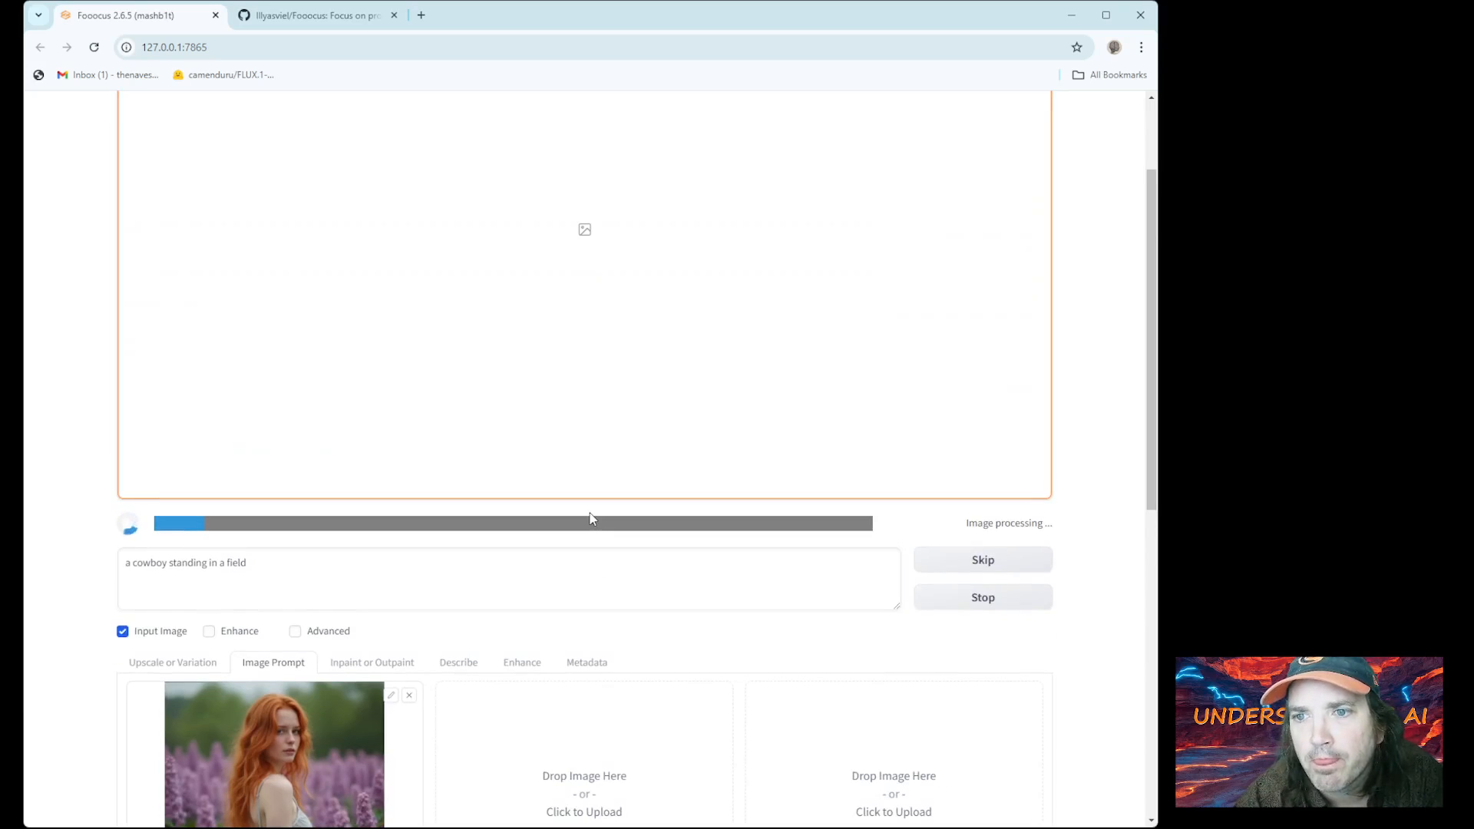
{"action": "scroll", "coordinate": [591, 518], "scroll_direction": "up", "scroll_amount": 2}
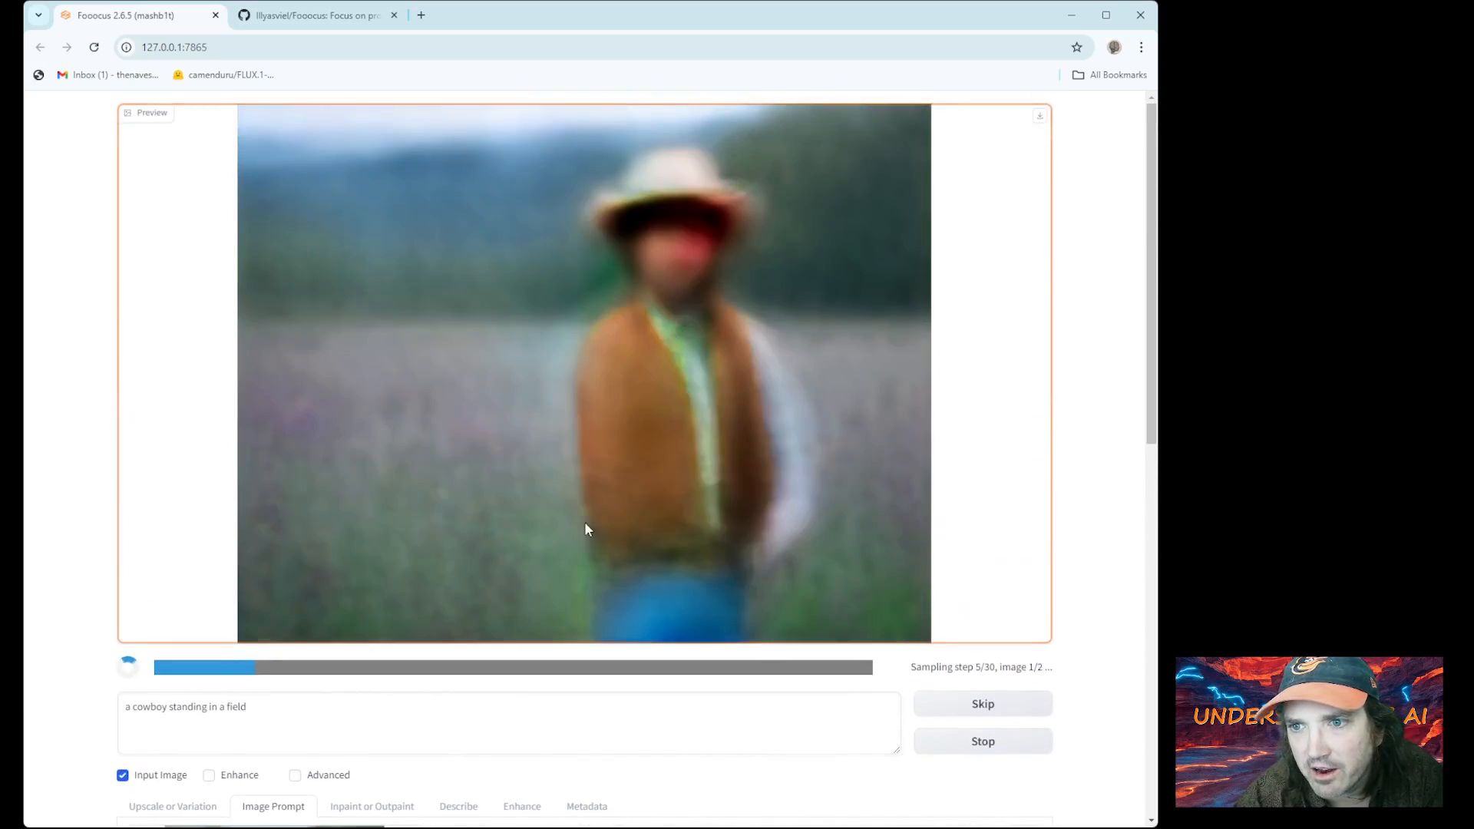
{"action": "scroll", "coordinate": [587, 537], "scroll_direction": "down", "scroll_amount": 3}
{"action": "scroll", "coordinate": [590, 547], "scroll_direction": "up", "scroll_amount": 2}
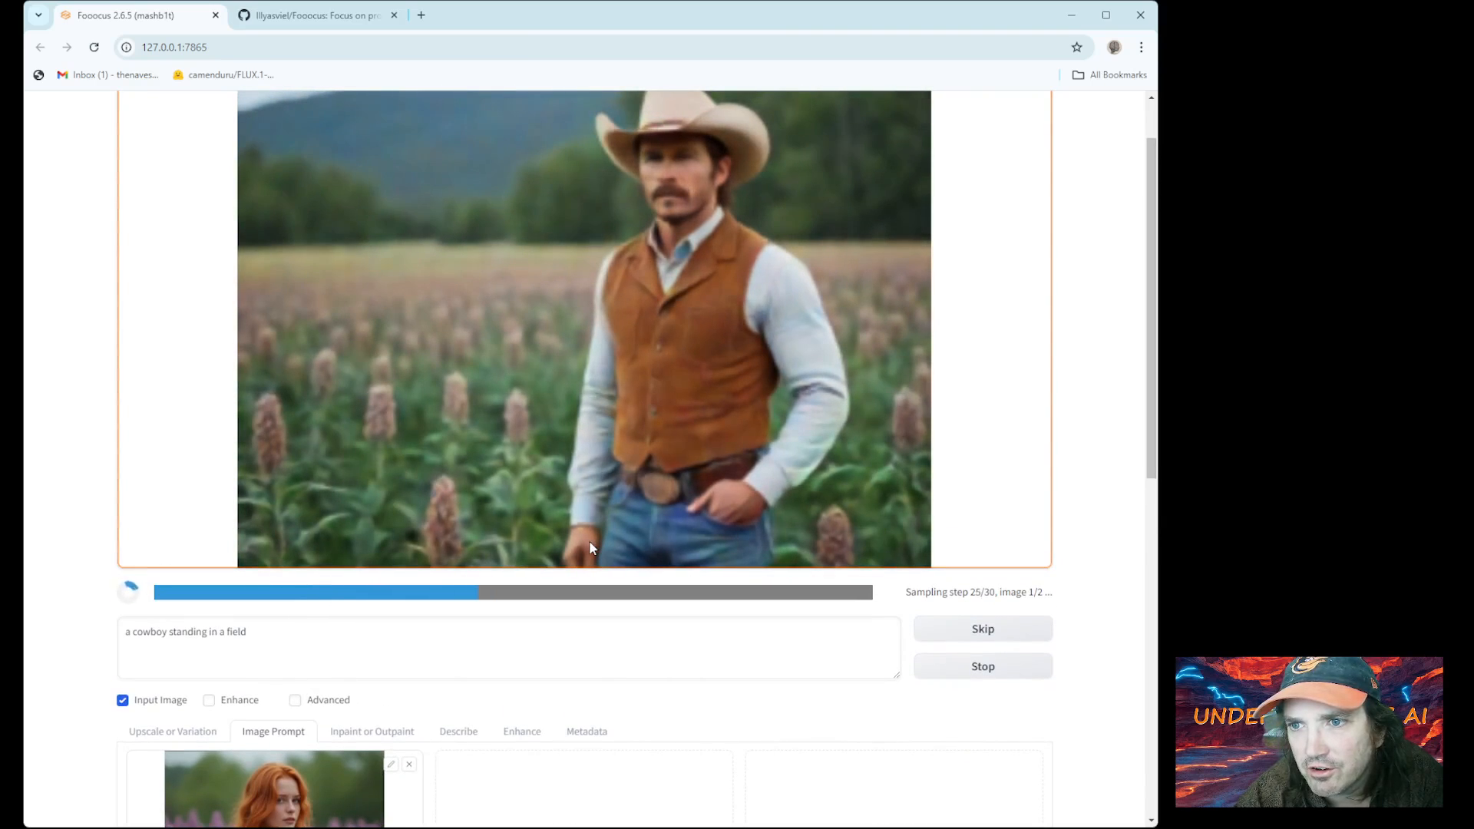
{"action": "scroll", "coordinate": [589, 544], "scroll_direction": "down", "scroll_amount": 3}
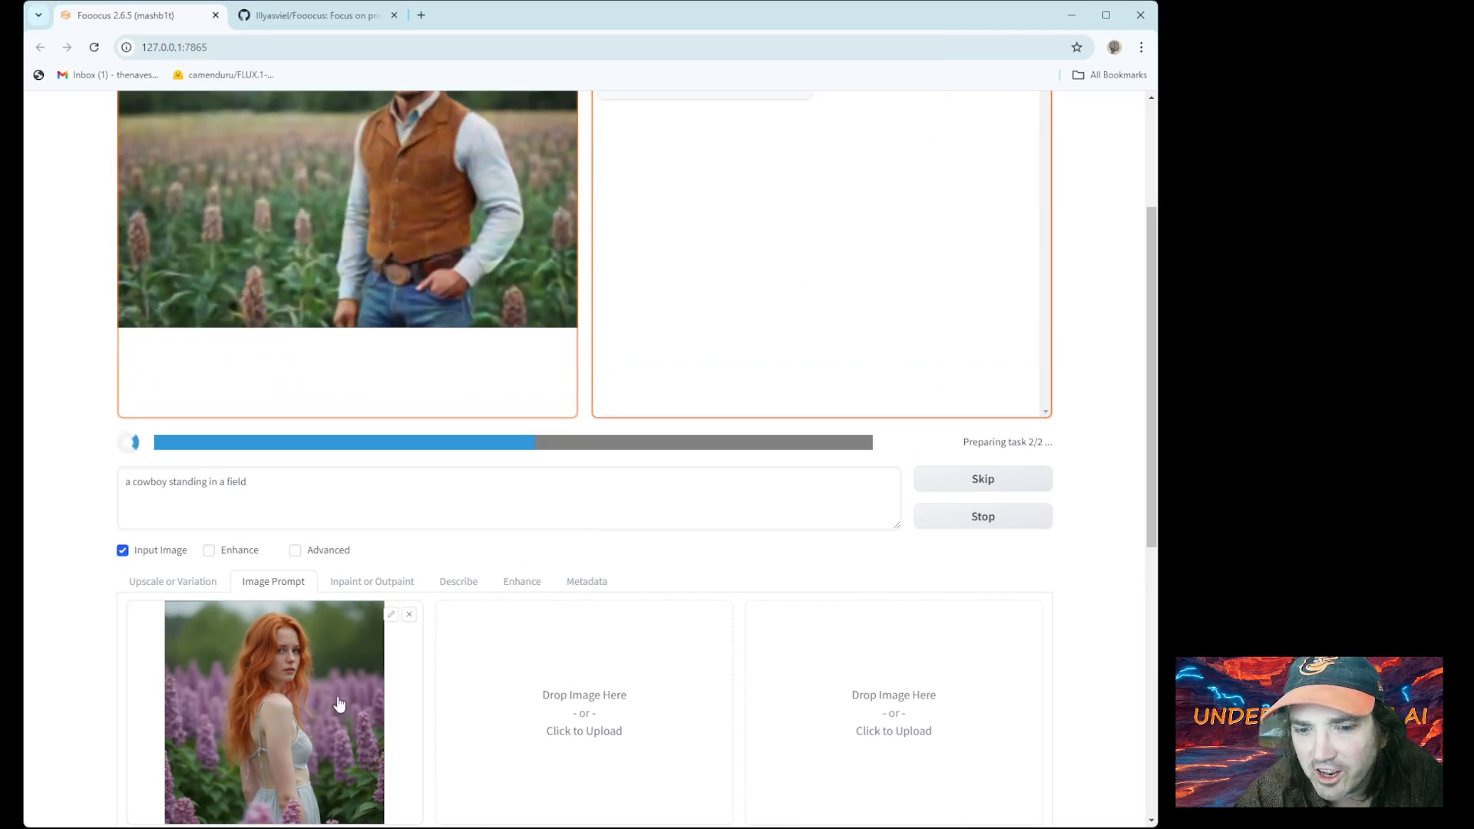
{"action": "scroll", "coordinate": [330, 722], "scroll_direction": "up", "scroll_amount": 2}
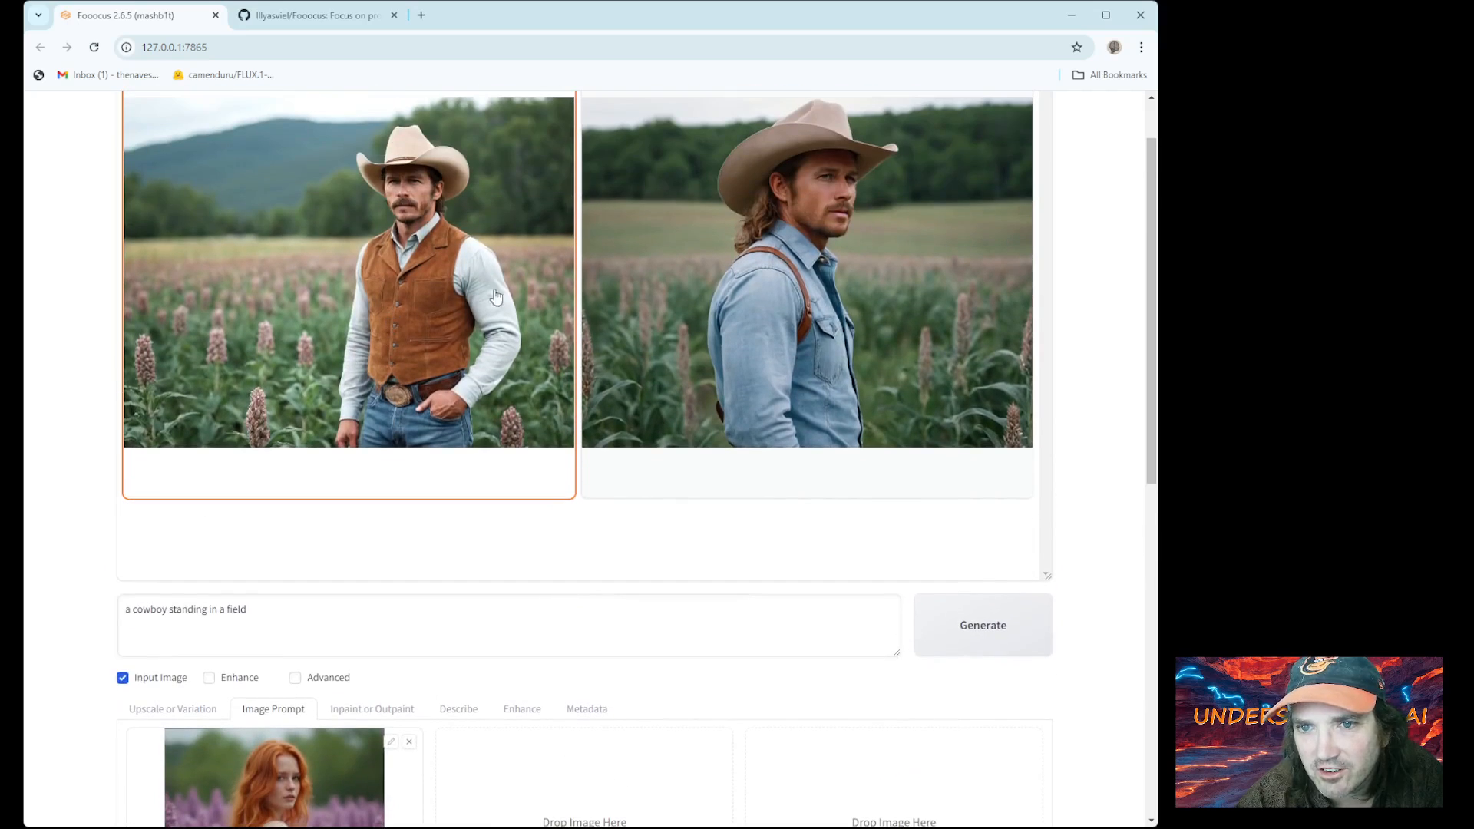
Set Image Number to 1 in the advanced settings, then hide Advanced again
{"action": "left_click", "coordinate": [296, 678]}
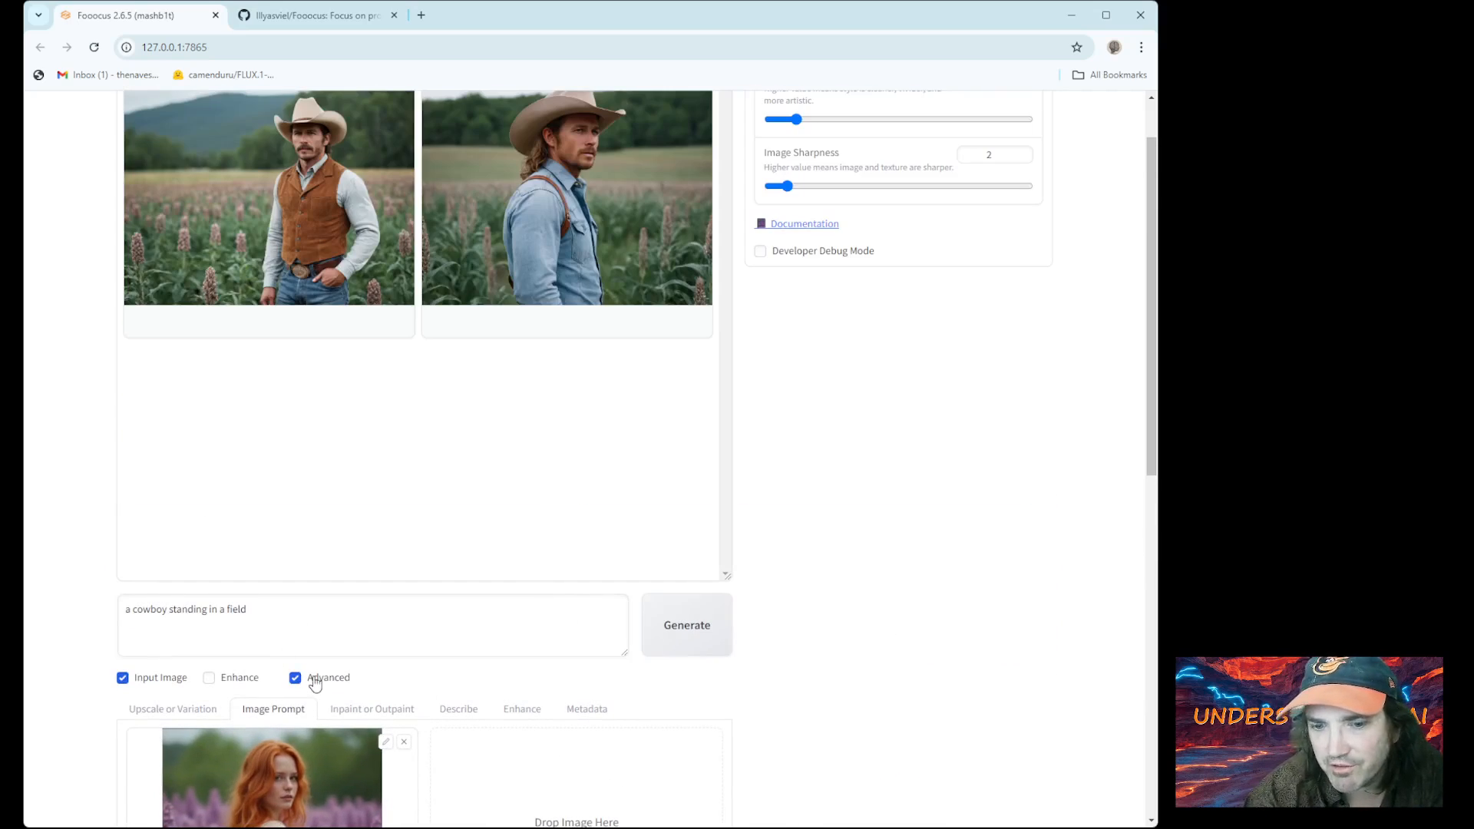
{"action": "scroll", "coordinate": [876, 244], "scroll_direction": "up", "scroll_amount": 1}
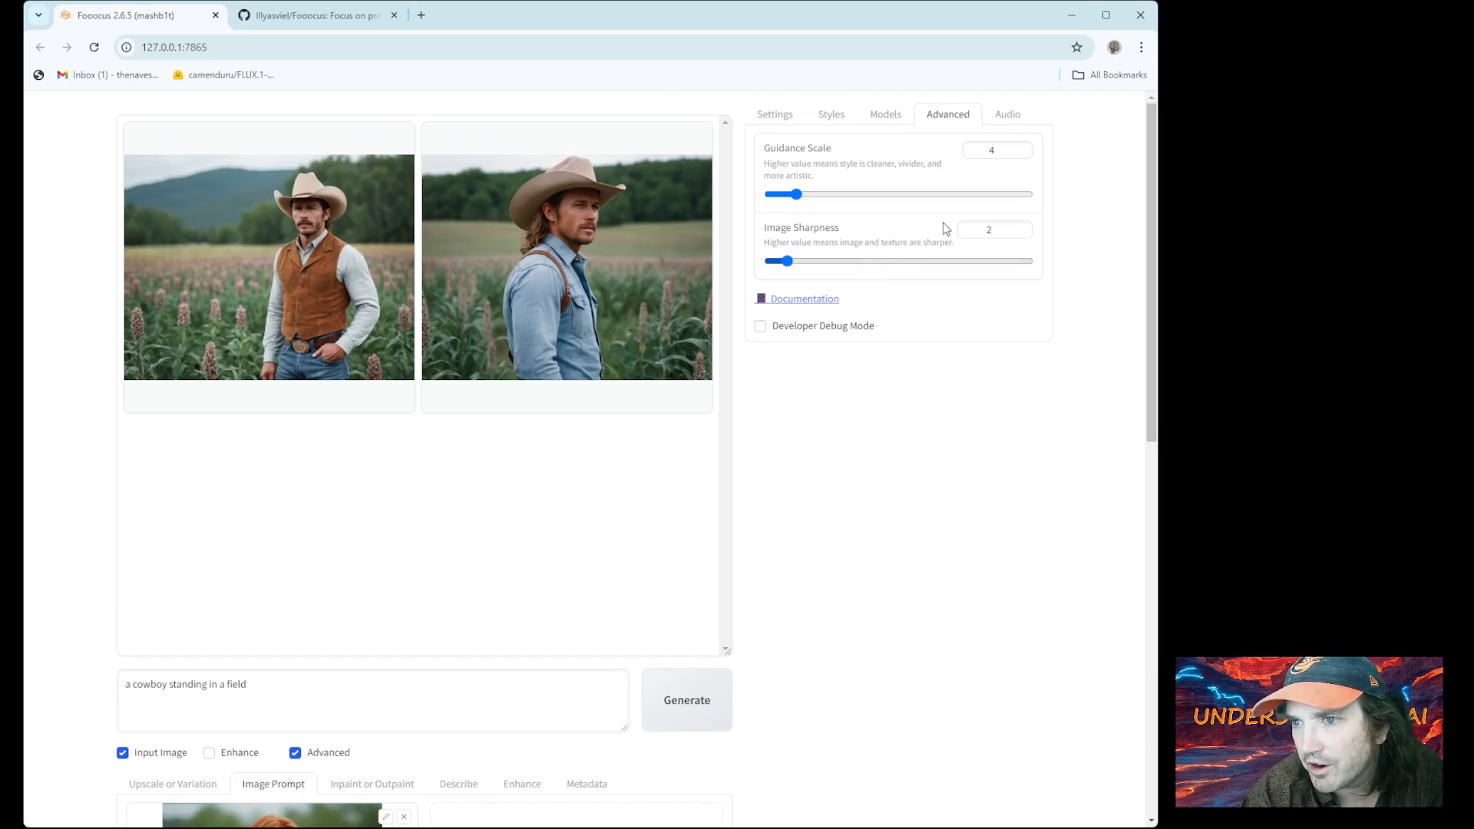
{"action": "left_click", "coordinate": [780, 125]}
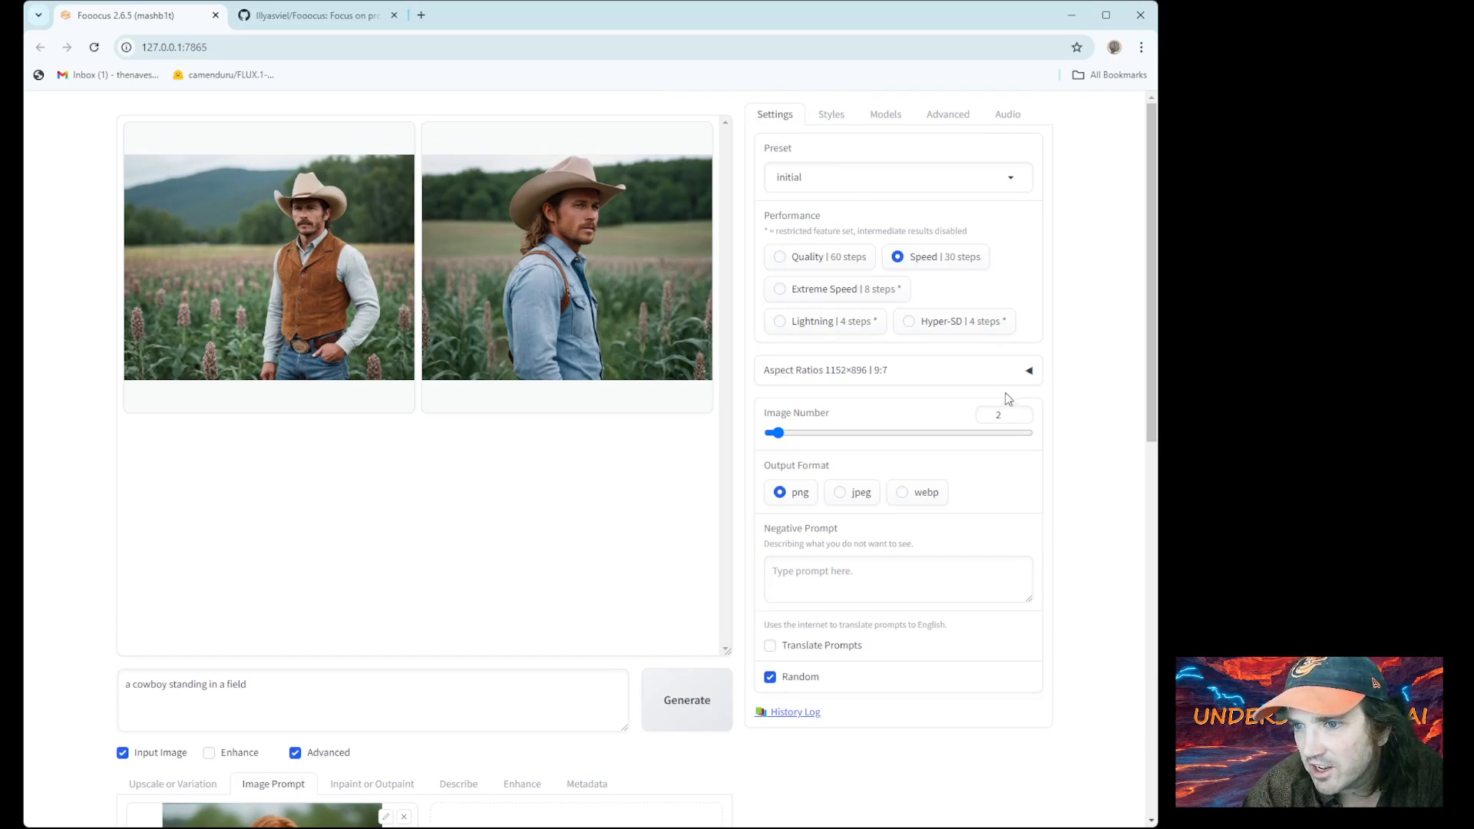
{"action": "left_click", "coordinate": [1021, 419]}
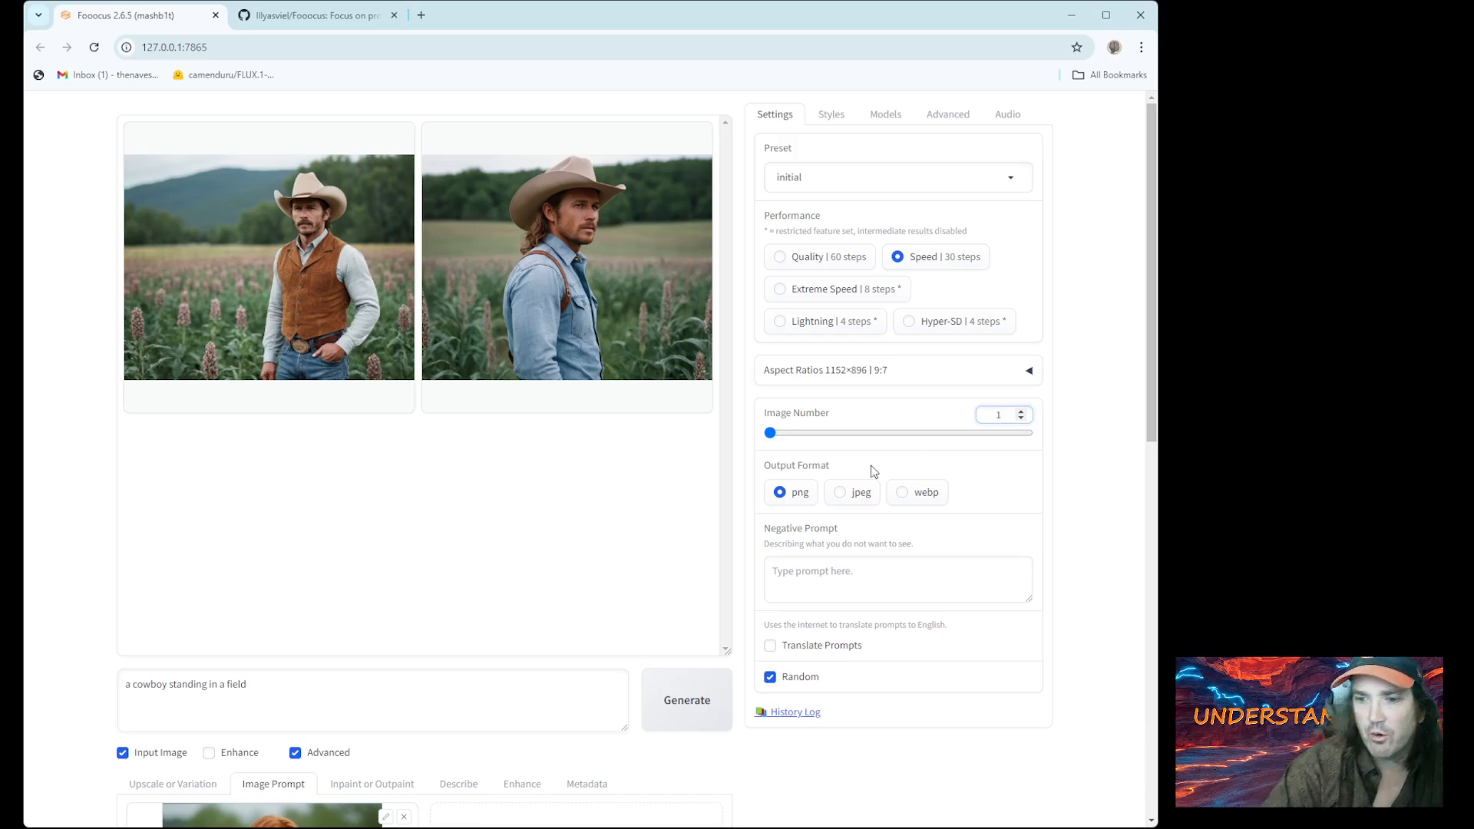
{"action": "left_click", "coordinate": [296, 753]}
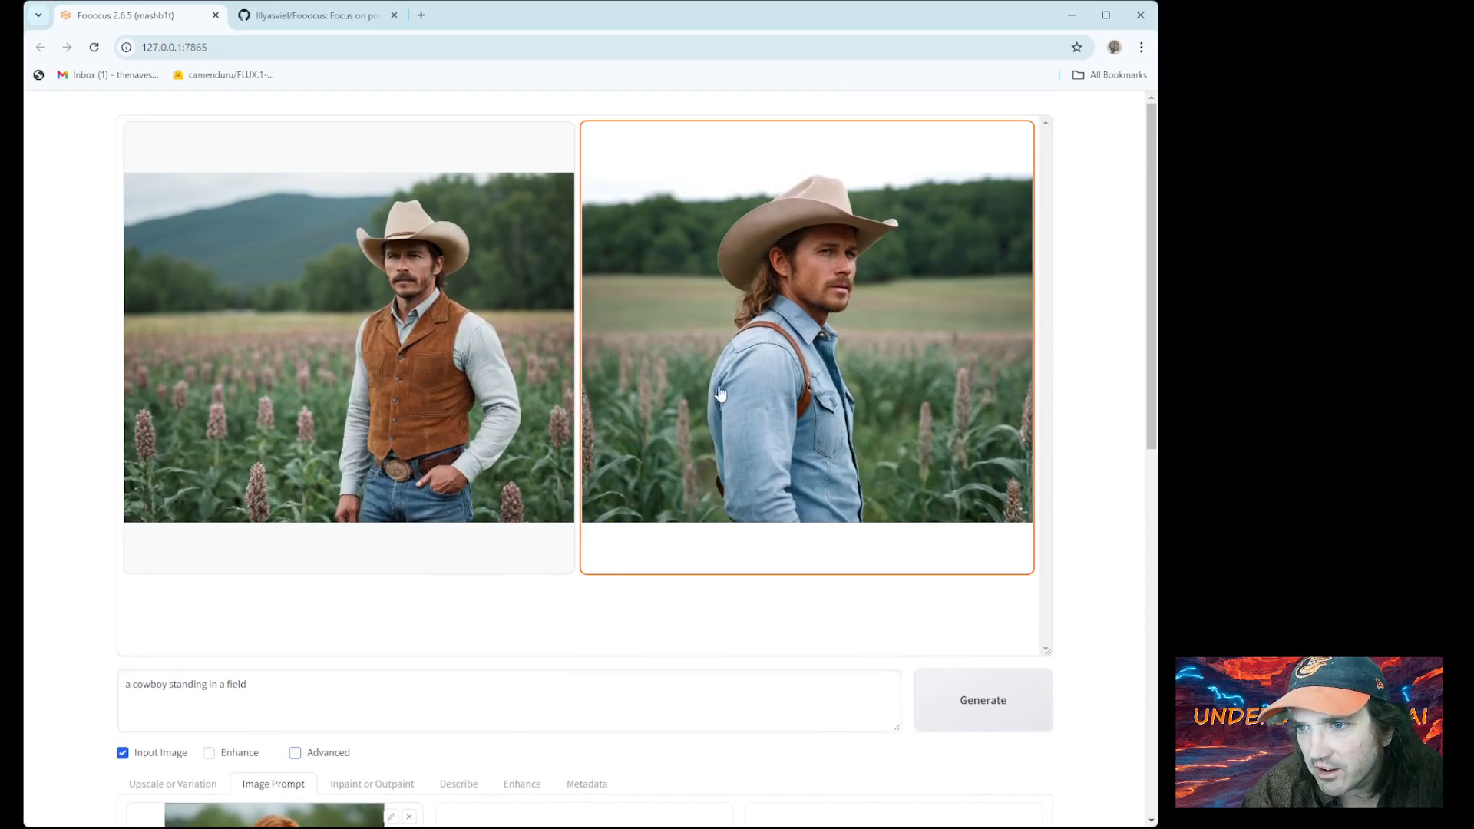
Add the blue-shirt cowboy as the second image prompt and set the redhead slot to FaceSwap
{"action": "scroll", "coordinate": [792, 366], "scroll_direction": "down", "scroll_amount": 3}
{"action": "left_click_drag", "start_coordinate": [691, 466], "coordinate": [606, 717]}
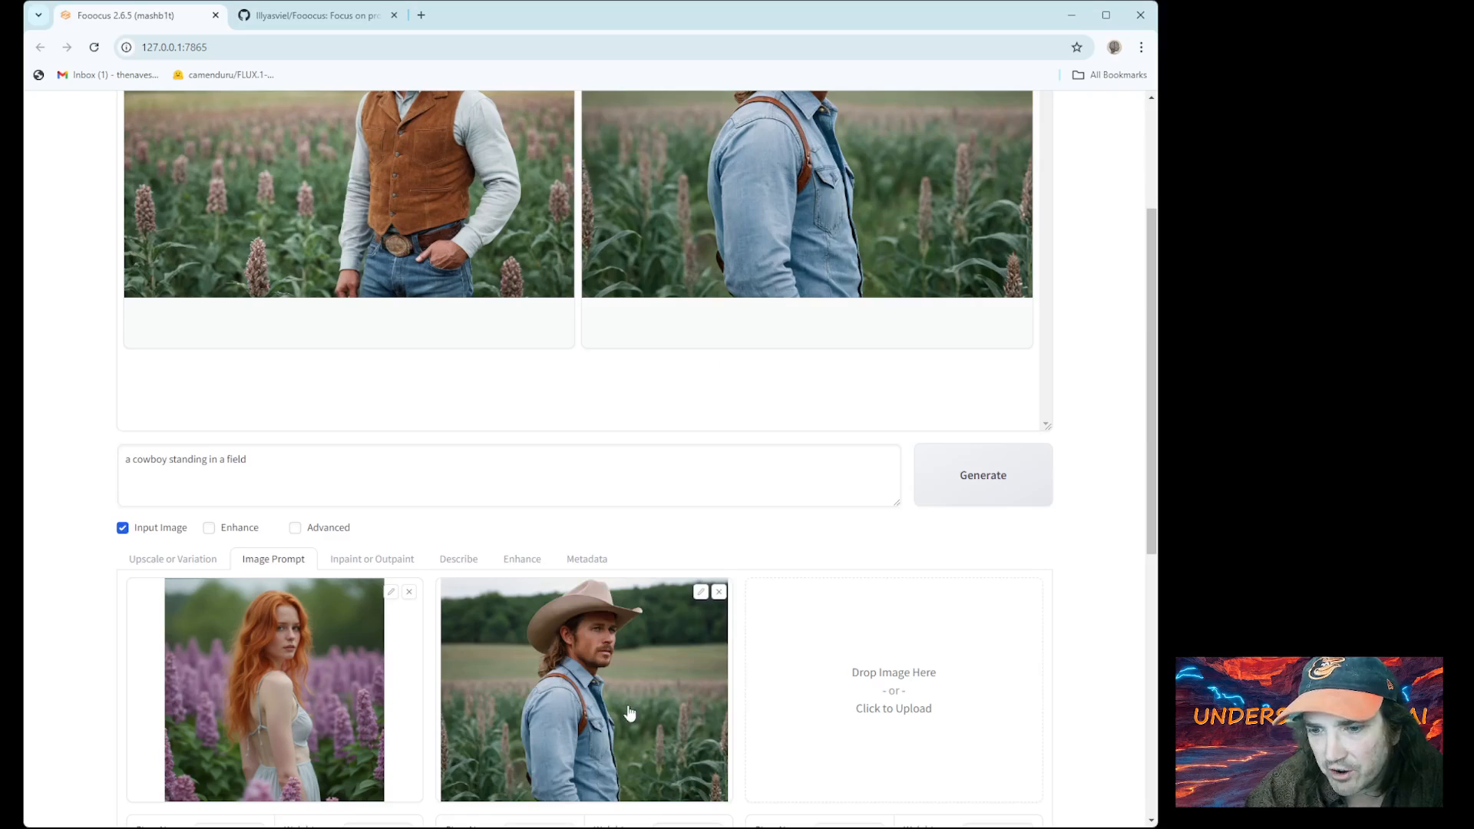
{"action": "scroll", "coordinate": [630, 714], "scroll_direction": "down", "scroll_amount": 3}
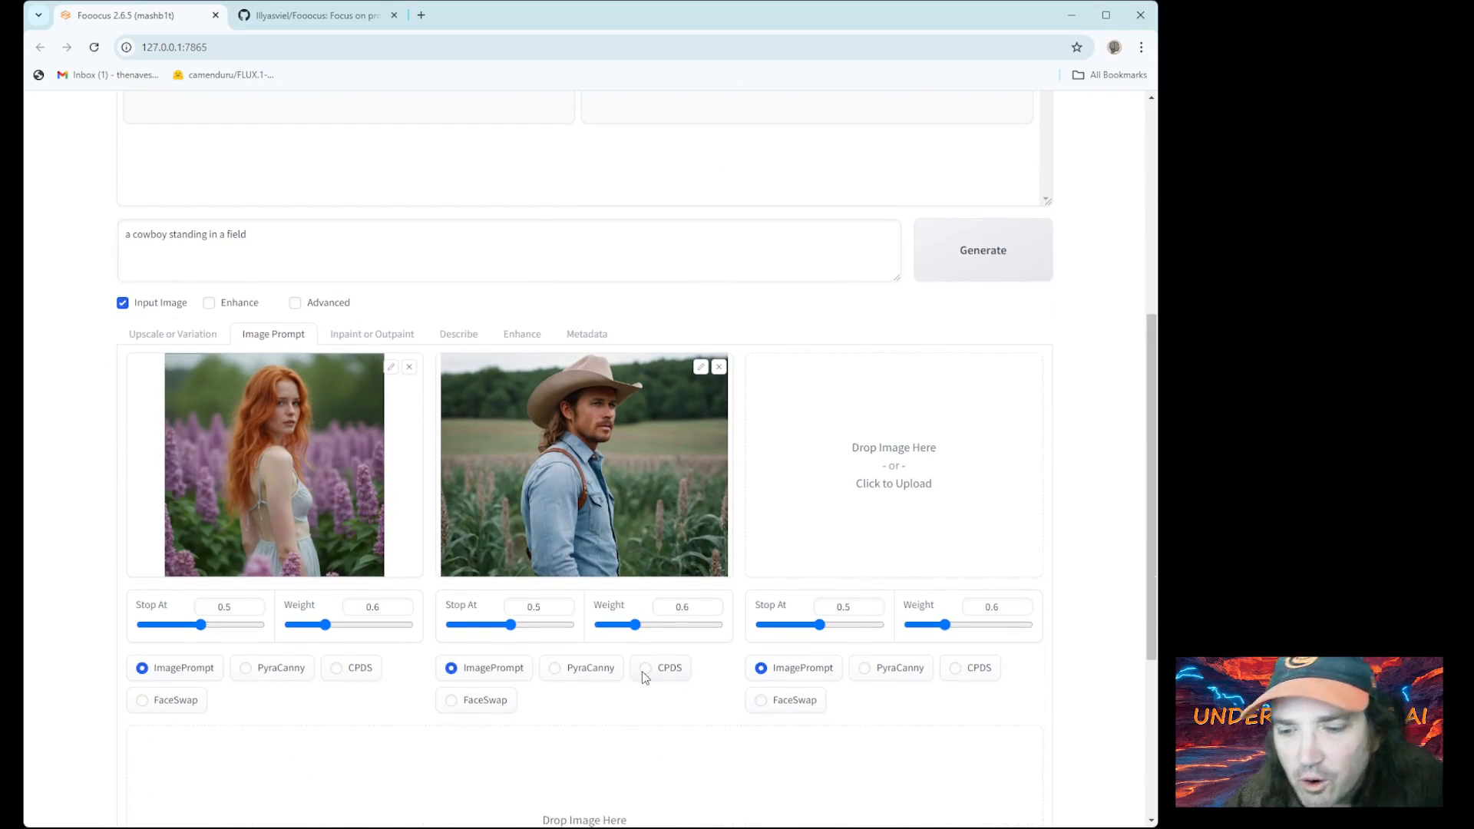
{"action": "left_click", "coordinate": [163, 710]}
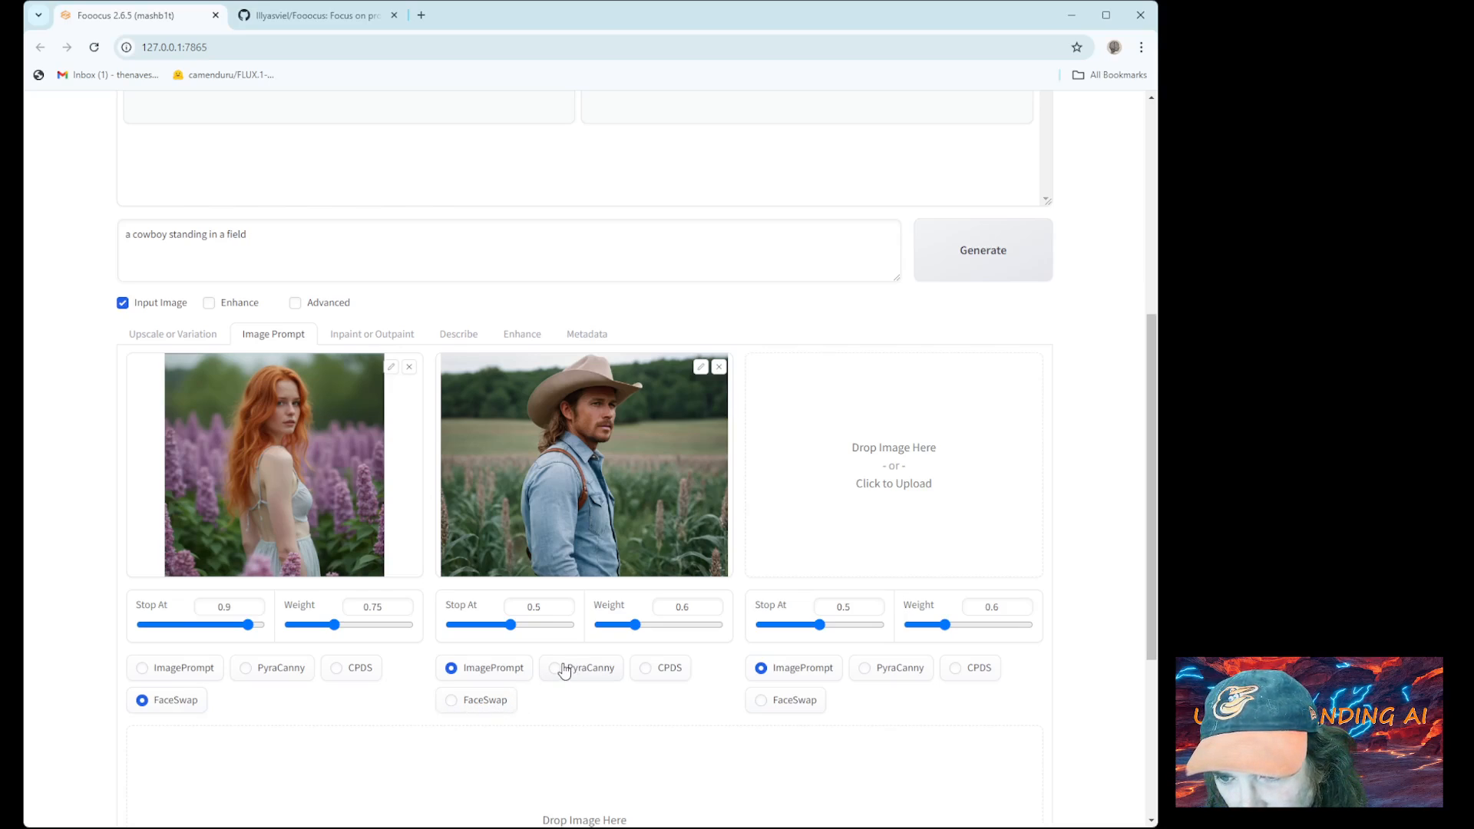
{"action": "scroll", "coordinate": [623, 542], "scroll_direction": "up", "scroll_amount": 3}
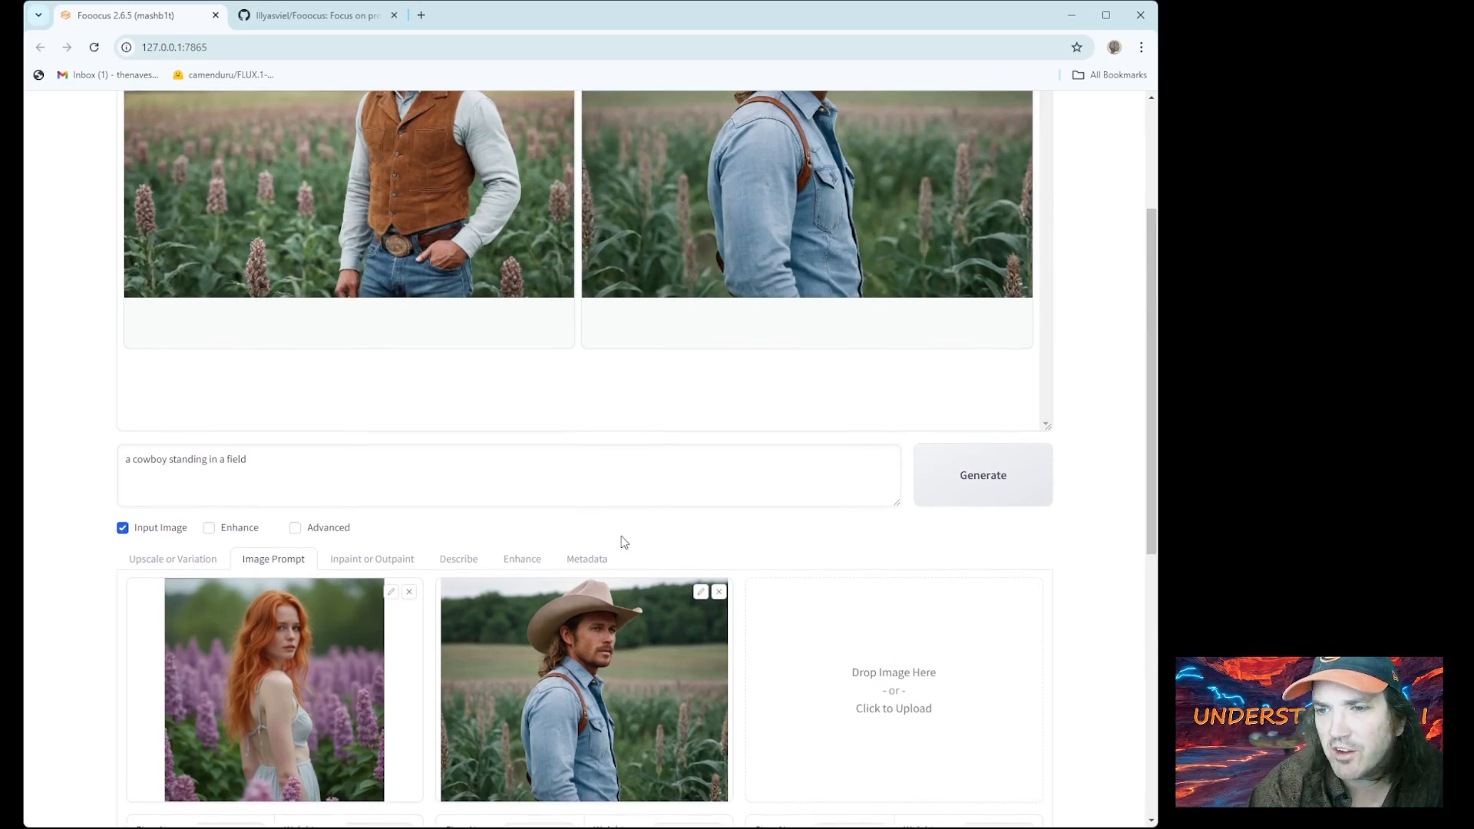
Generate the face-swapped denim cowboy, then raise the redhead FaceSwap weight to 1.079
{"action": "left_click", "coordinate": [946, 489]}
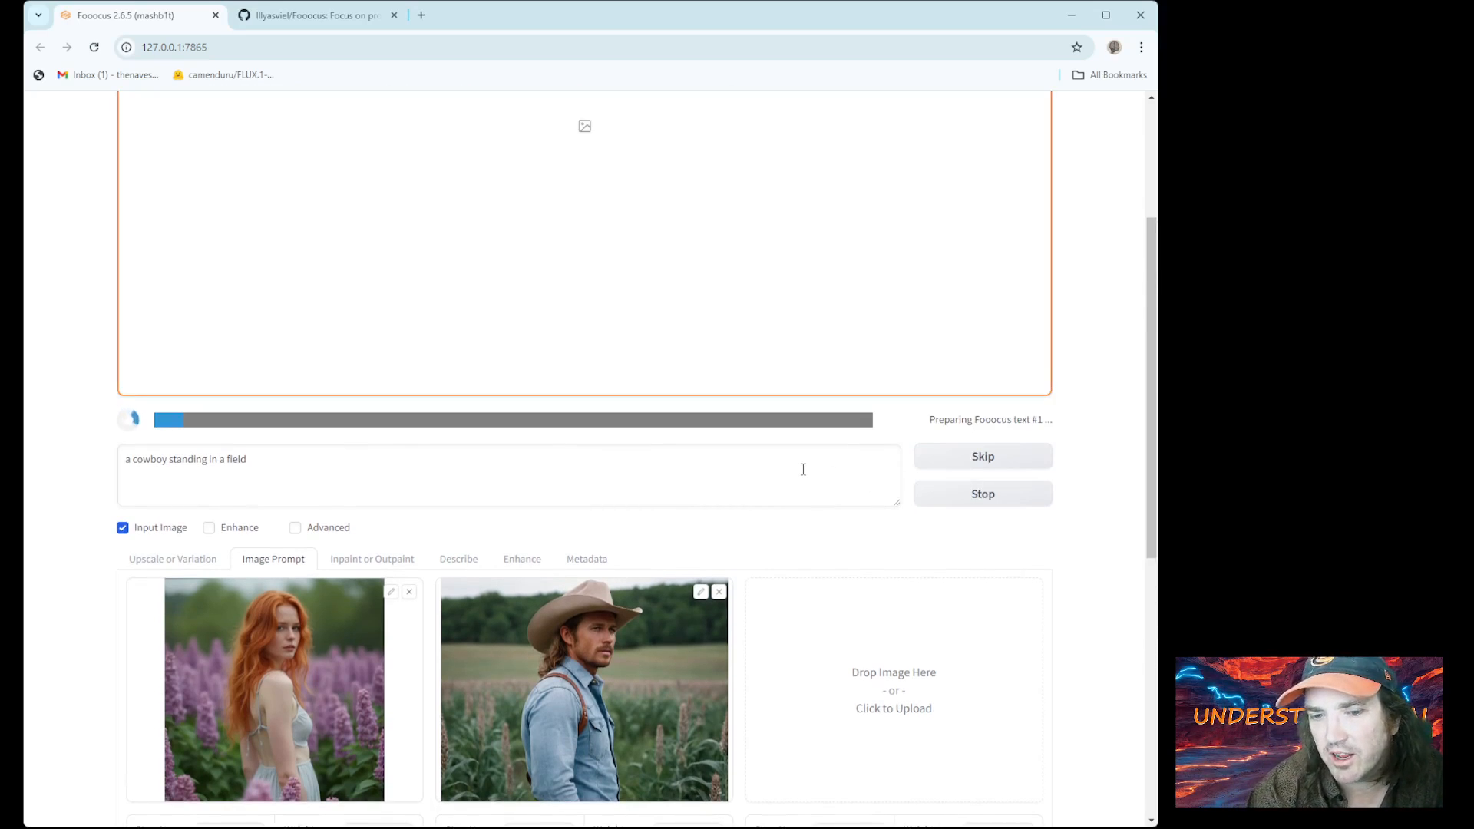
{"action": "scroll", "coordinate": [791, 472], "scroll_direction": "down", "scroll_amount": 2}
{"action": "scroll", "coordinate": [785, 468], "scroll_direction": "up", "scroll_amount": 4}
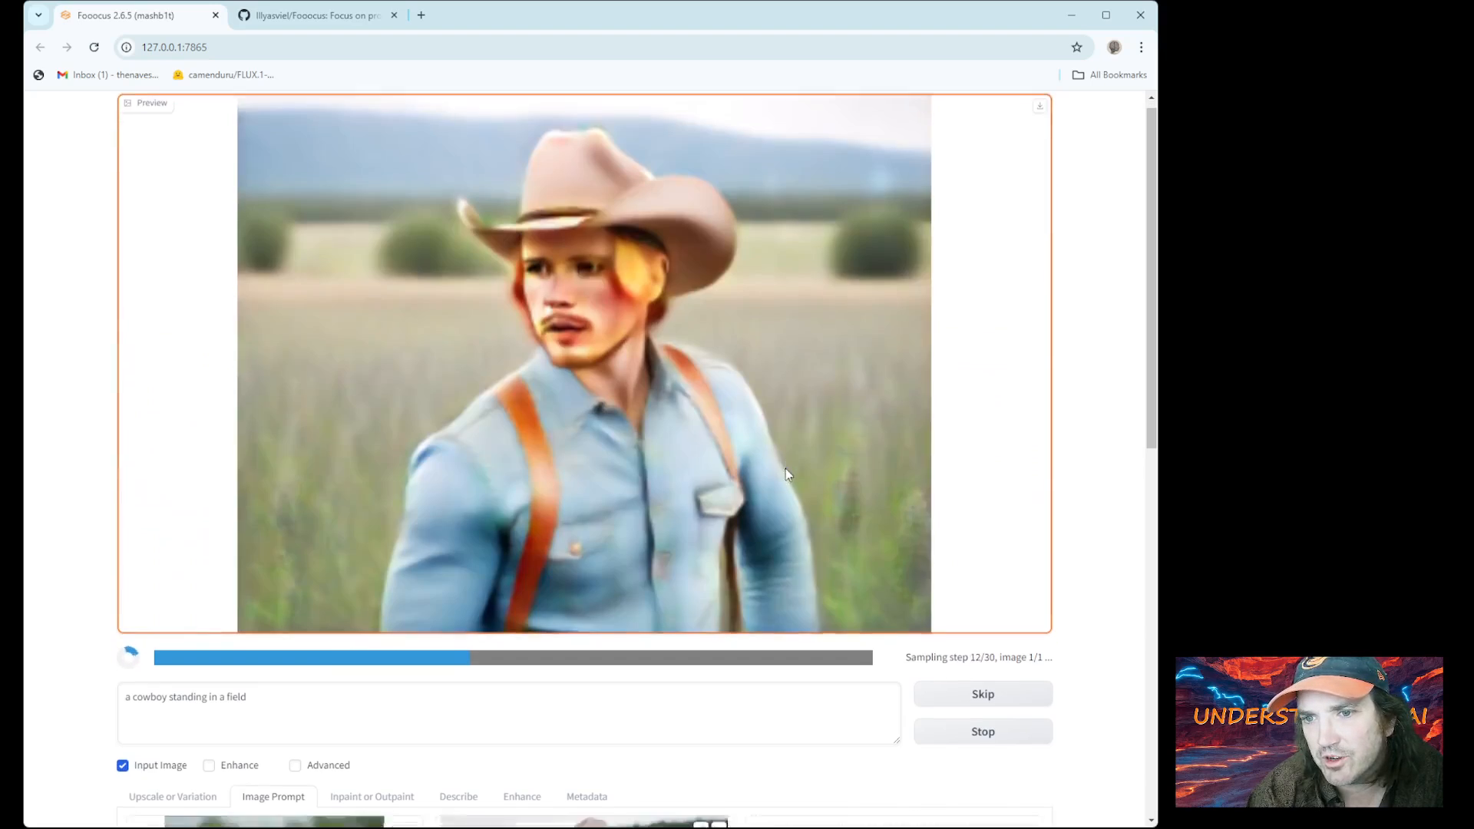
{"action": "scroll", "coordinate": [786, 468], "scroll_direction": "down", "scroll_amount": 3}
{"action": "scroll", "coordinate": [785, 469], "scroll_direction": "up", "scroll_amount": 3}
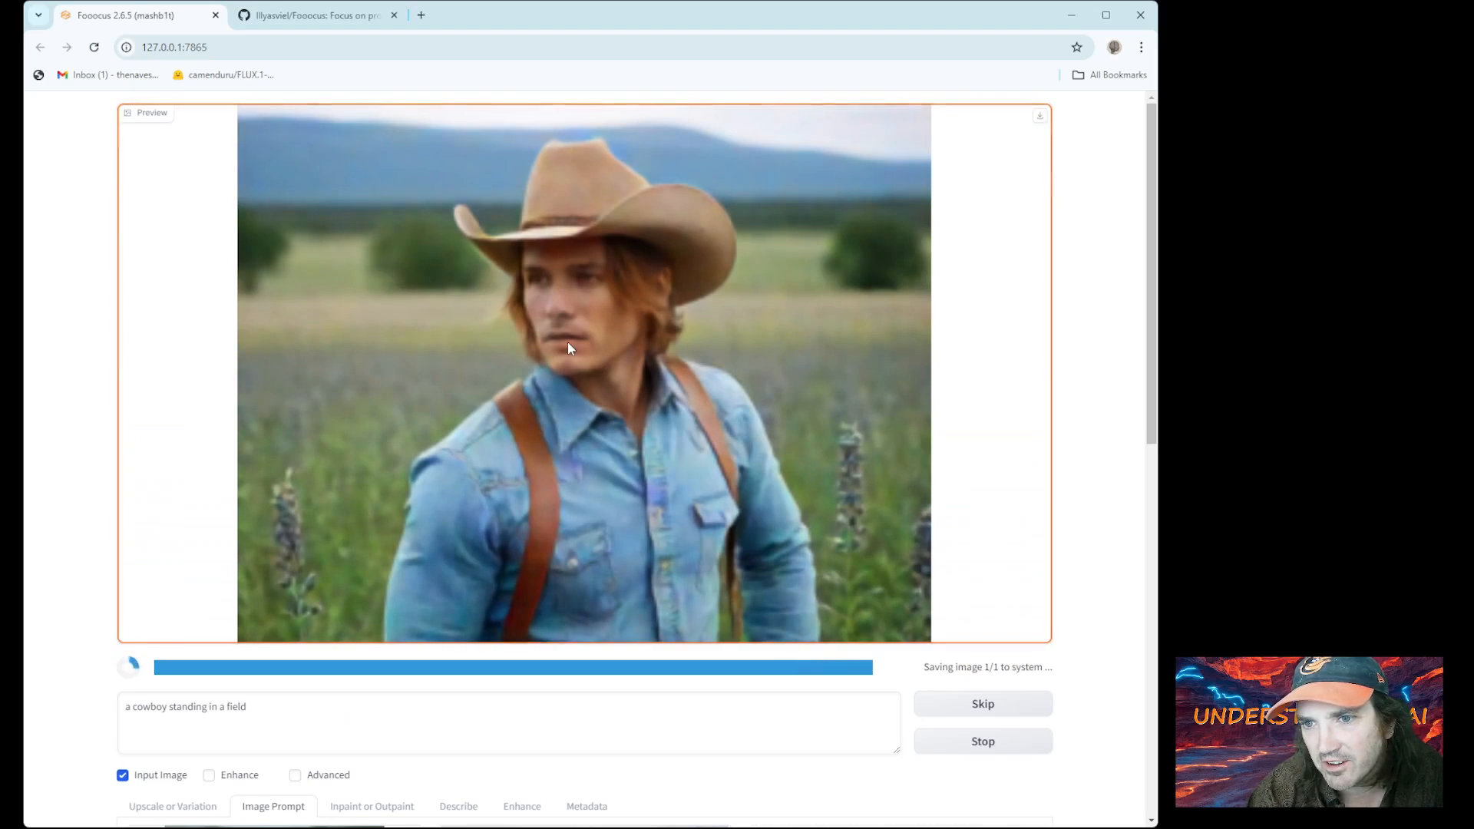
{"action": "scroll", "coordinate": [451, 431], "scroll_direction": "down", "scroll_amount": 4}
{"action": "scroll", "coordinate": [473, 485], "scroll_direction": "up", "scroll_amount": 3}
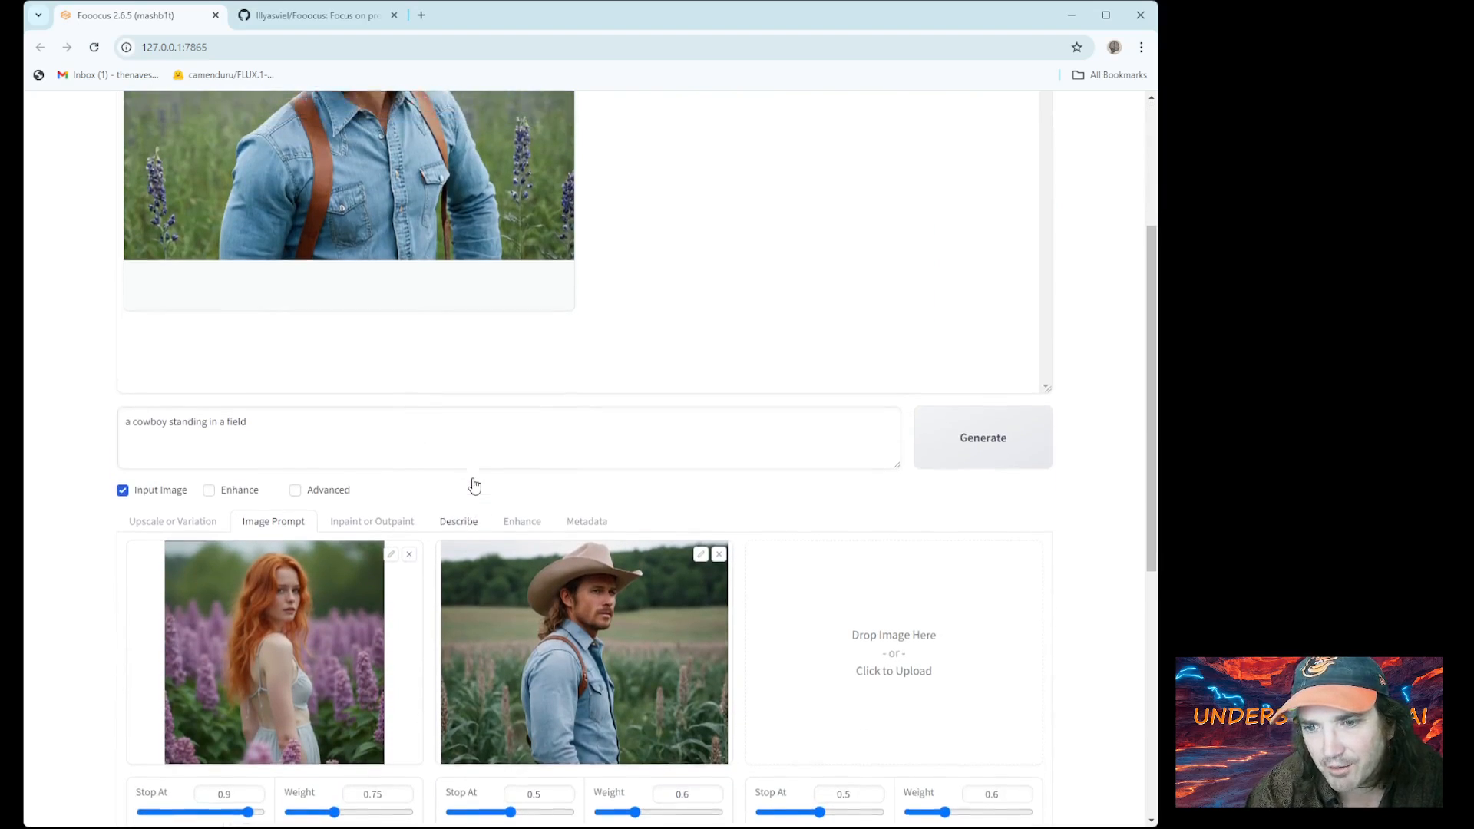
{"action": "scroll", "coordinate": [402, 521], "scroll_direction": "down", "scroll_amount": 6}
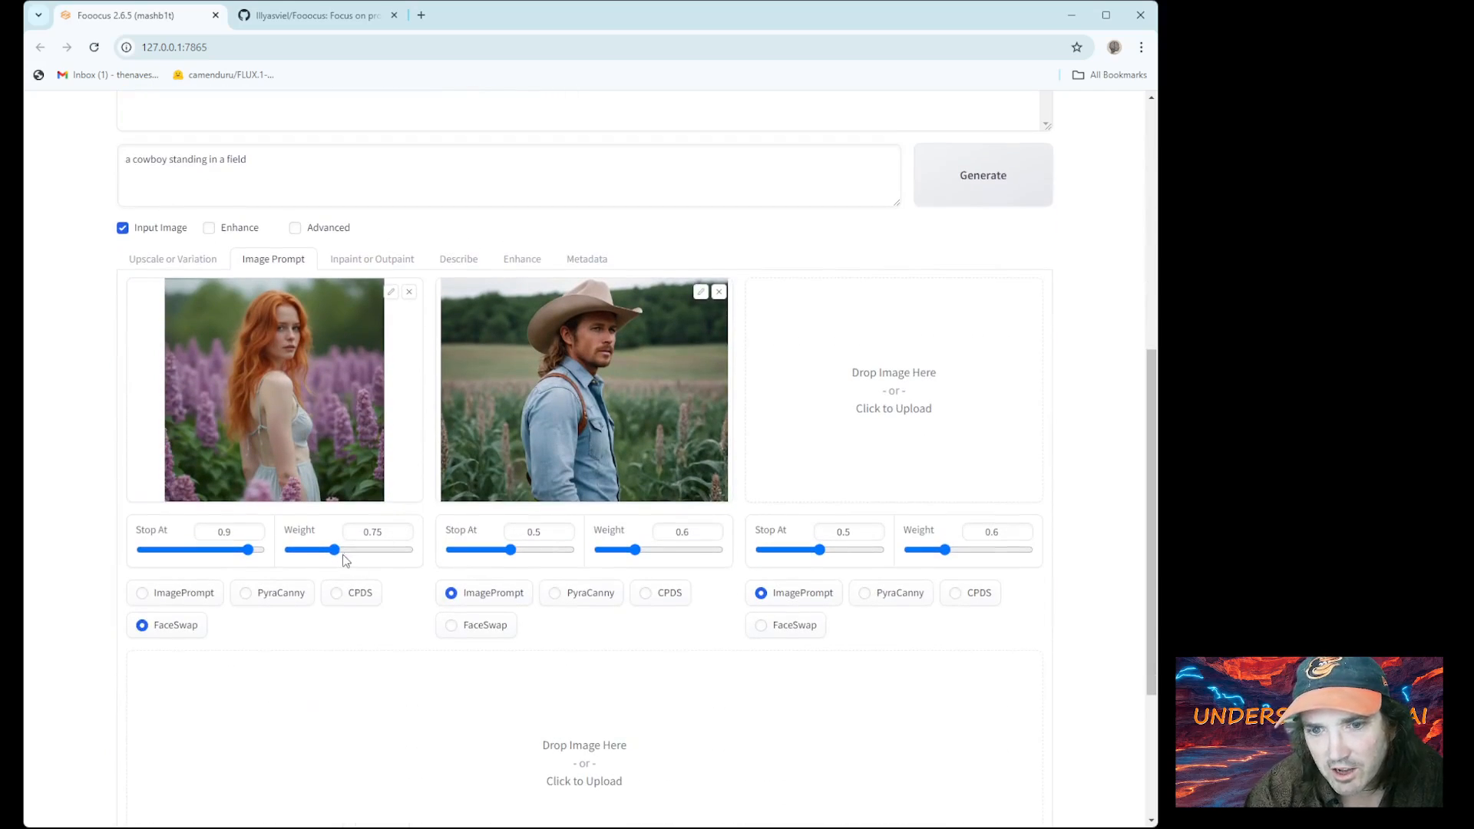
{"action": "left_click_drag", "start_coordinate": [334, 549], "coordinate": [356, 552]}
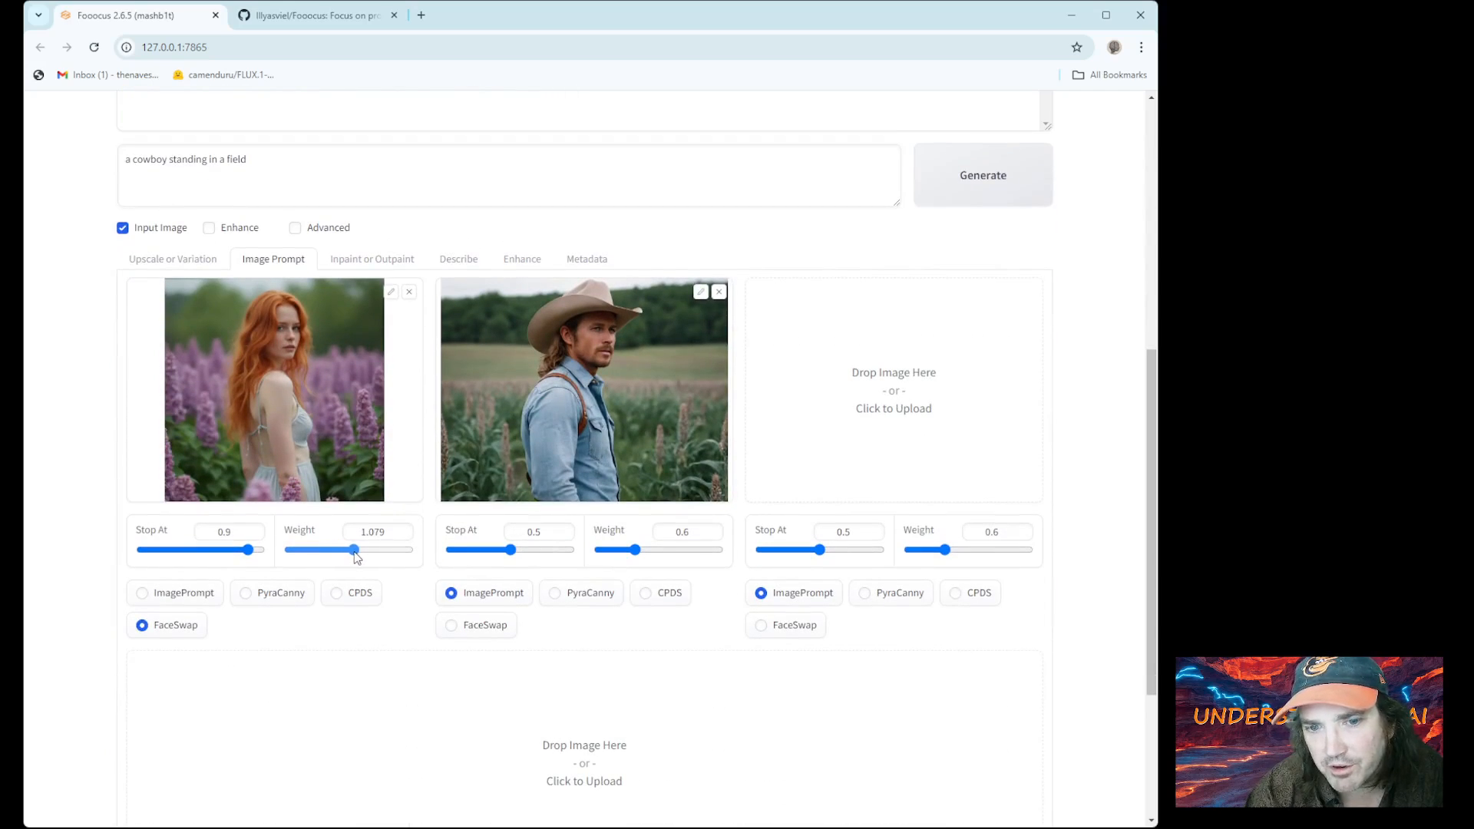
Render again at redhead weight 1.092, producing a red-haired woman in a cowboy hat and denim shirt
{"action": "scroll", "coordinate": [822, 408], "scroll_direction": "up", "scroll_amount": 5}
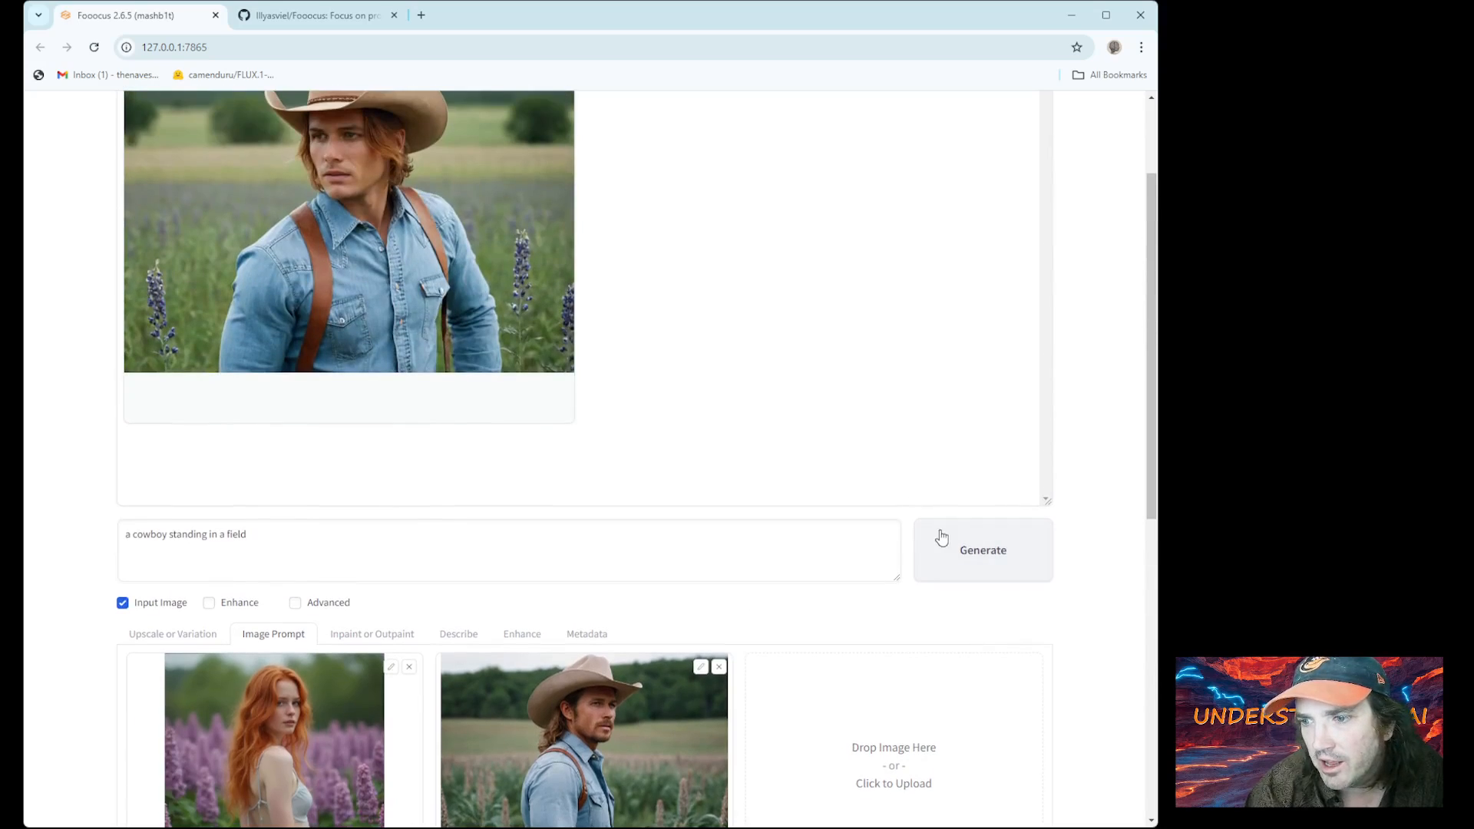
{"action": "left_click", "coordinate": [959, 546]}
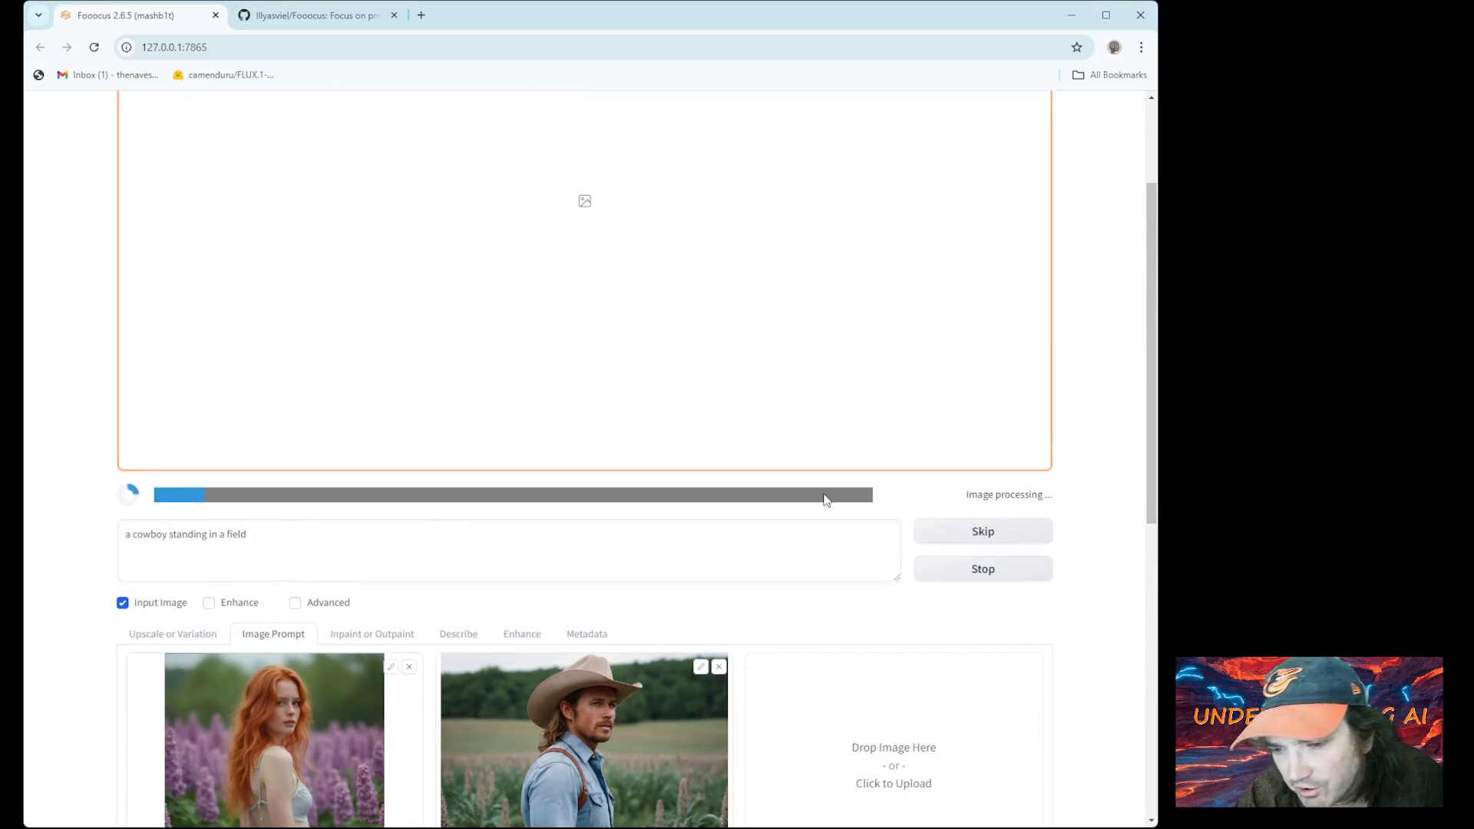
{"action": "scroll", "coordinate": [757, 460], "scroll_direction": "up", "scroll_amount": 2}
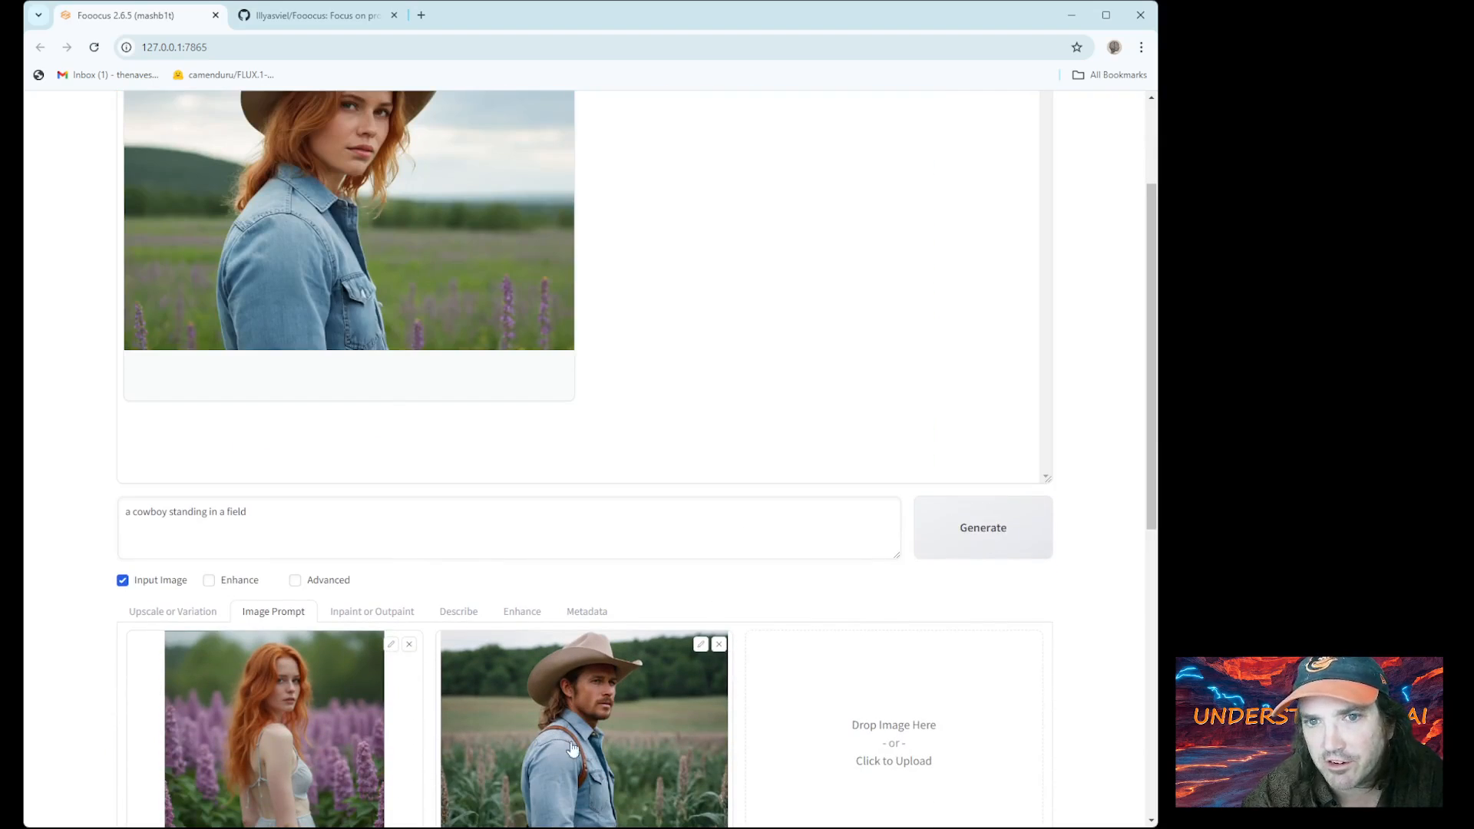
{"action": "scroll", "coordinate": [441, 657], "scroll_direction": "up", "scroll_amount": 2}
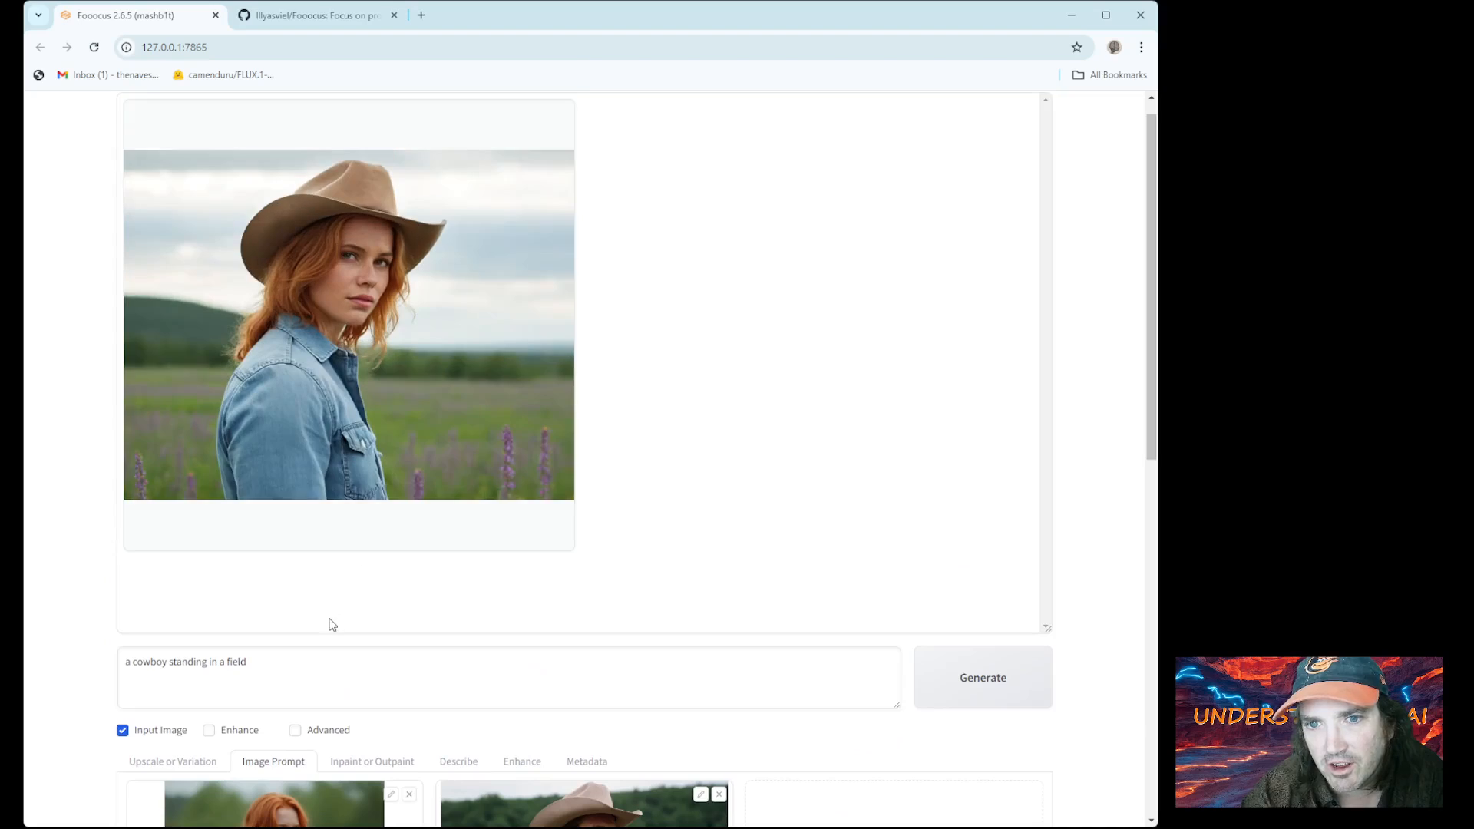
{"action": "scroll", "coordinate": [330, 637], "scroll_direction": "down", "scroll_amount": 2}
{"action": "scroll", "coordinate": [345, 606], "scroll_direction": "up", "scroll_amount": 2}
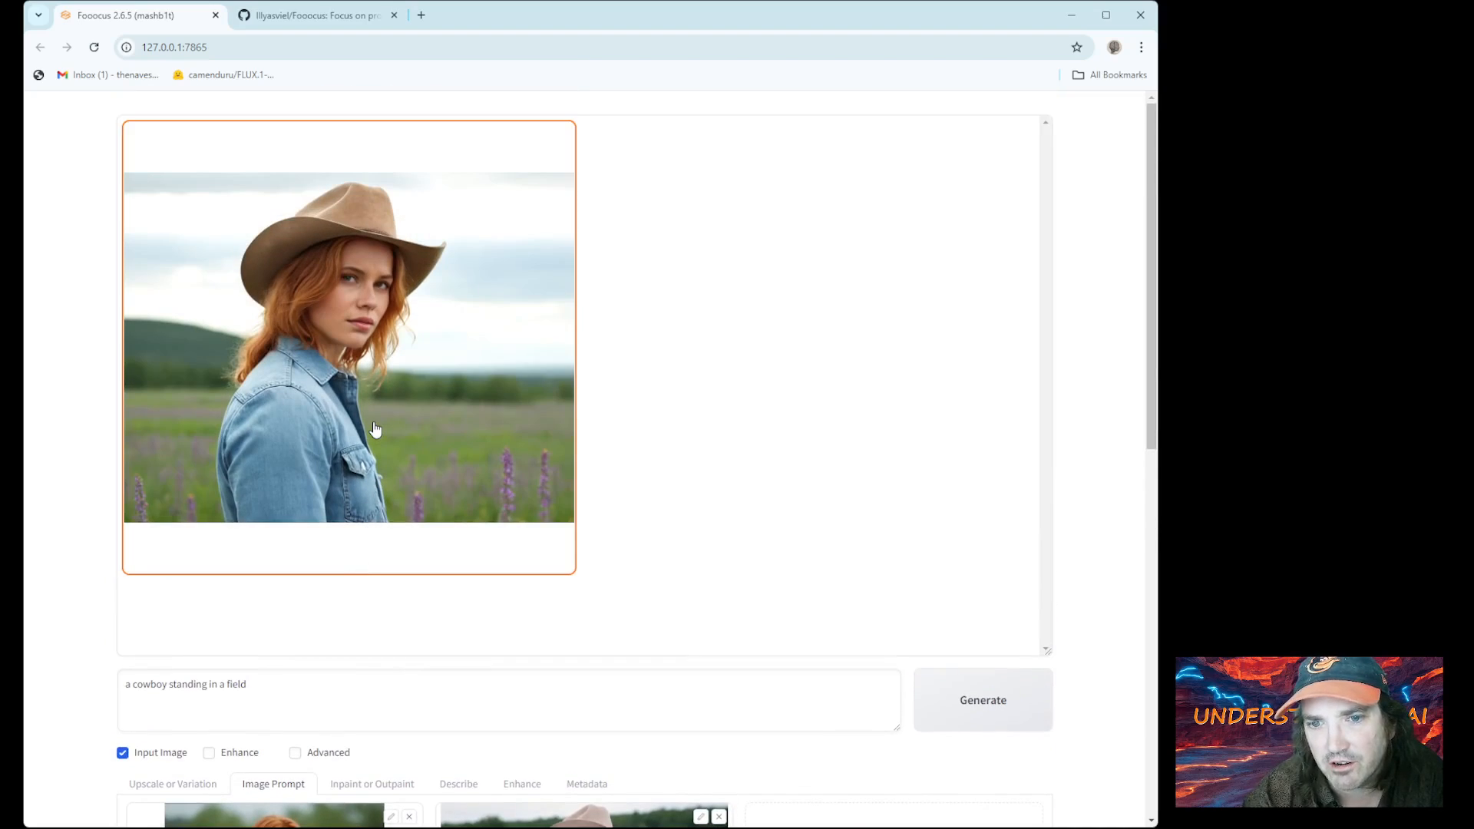
{"action": "scroll", "coordinate": [374, 430], "scroll_direction": "down", "scroll_amount": 6}
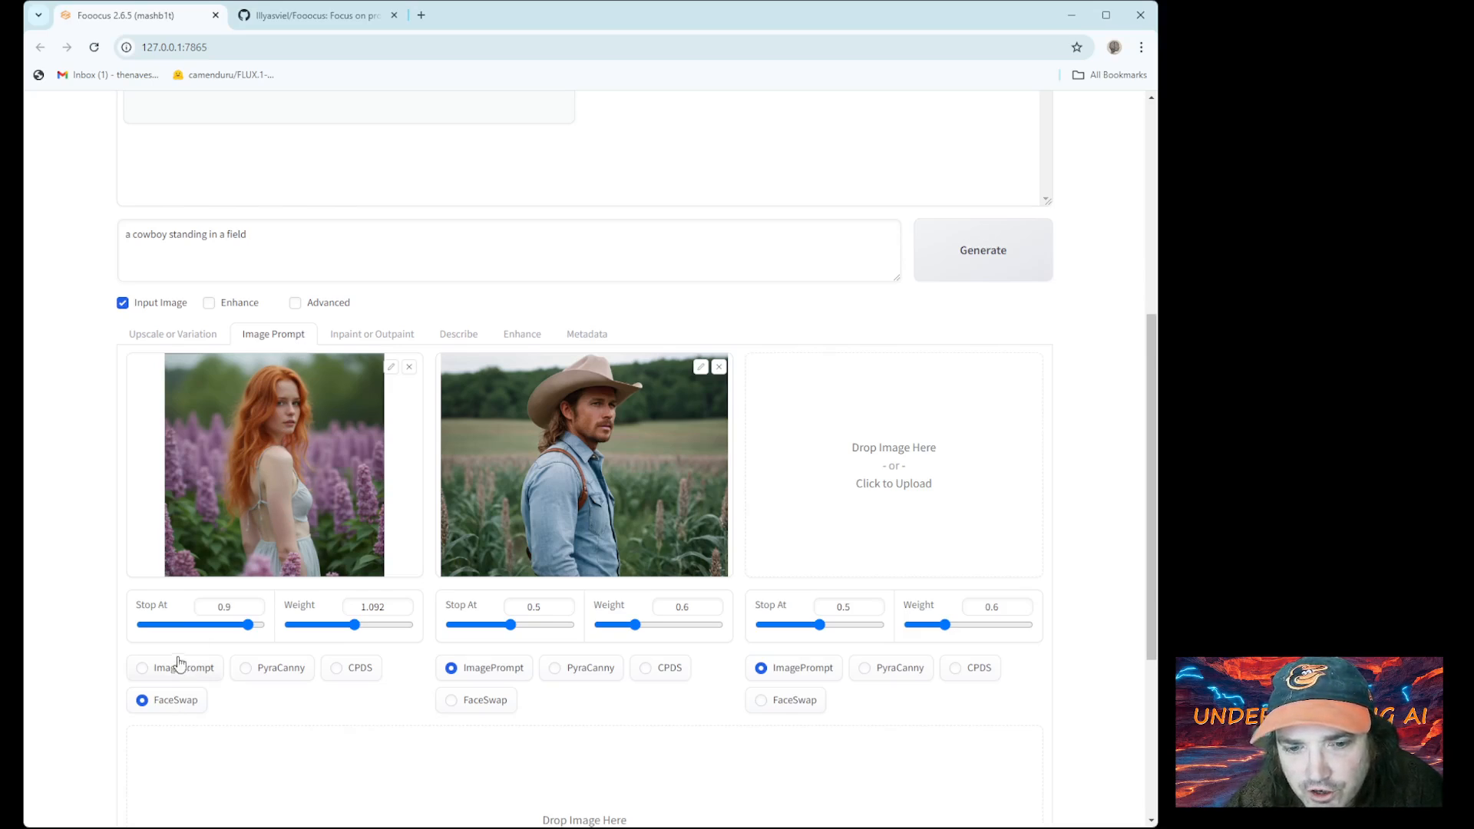
{"action": "scroll", "coordinate": [562, 435], "scroll_direction": "down", "scroll_amount": 2}
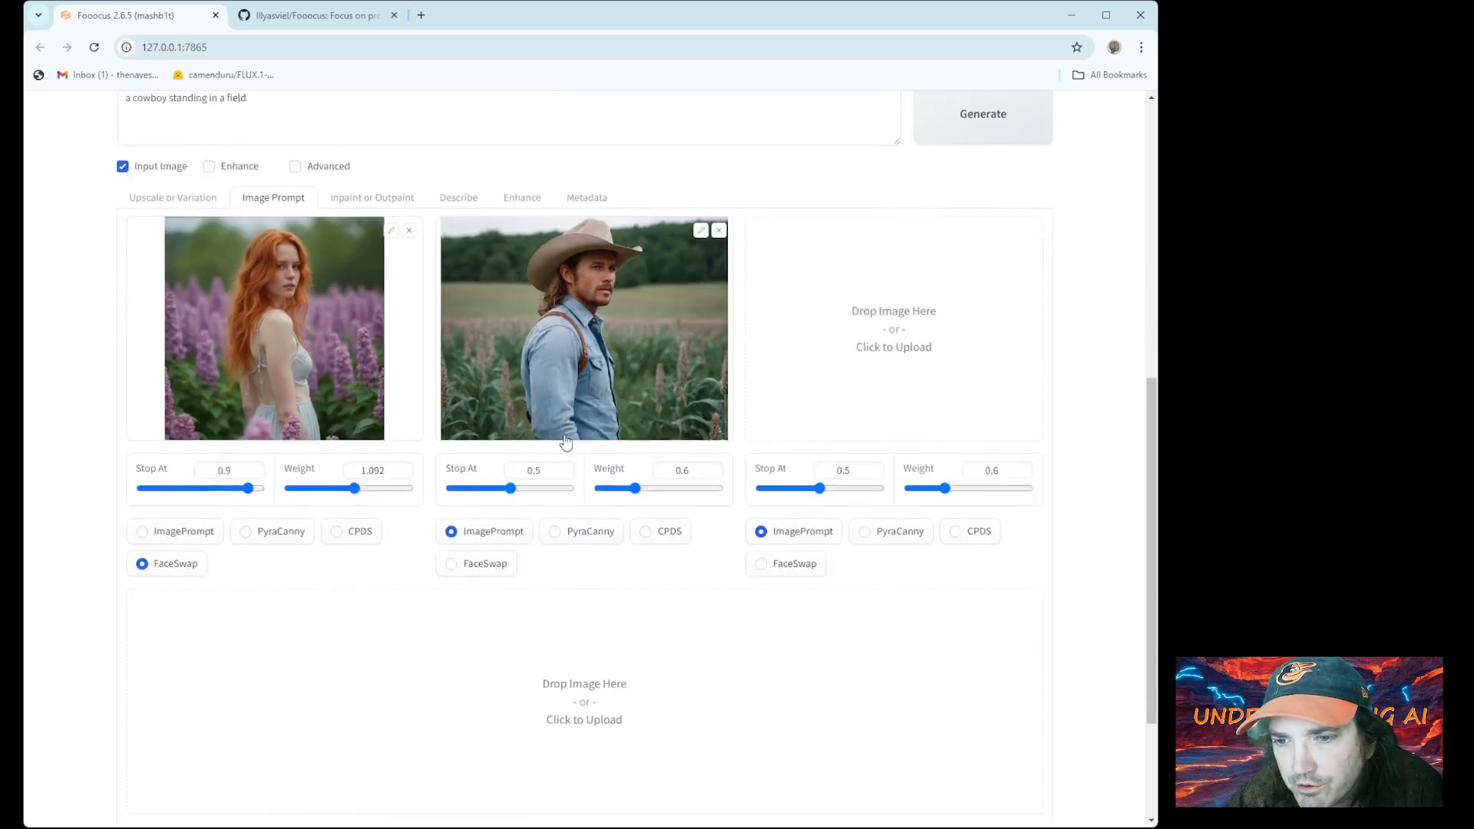
{"action": "scroll", "coordinate": [561, 434], "scroll_direction": "up", "scroll_amount": 3}
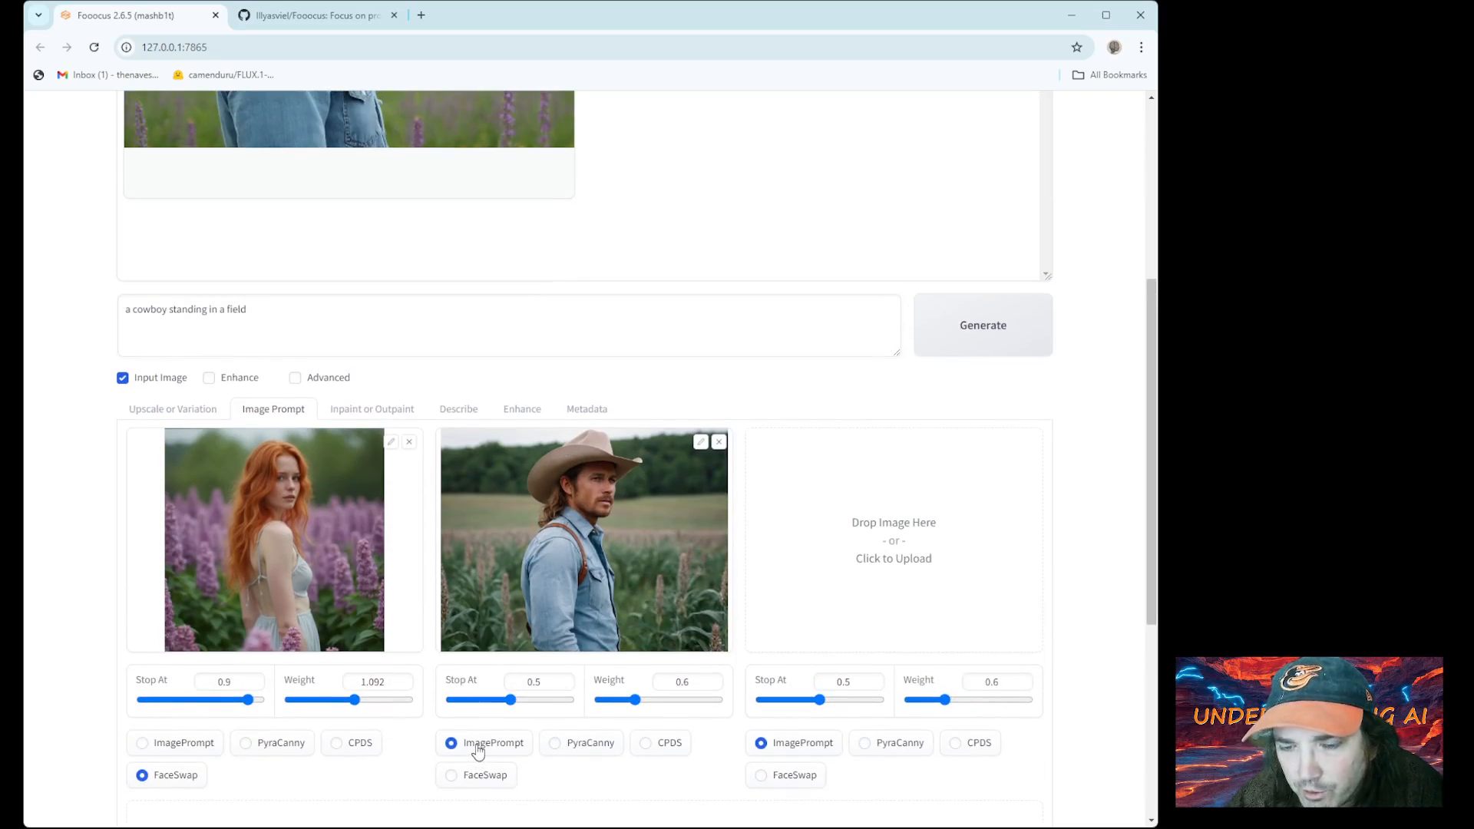
{"action": "scroll", "coordinate": [477, 751], "scroll_direction": "up", "scroll_amount": 4}
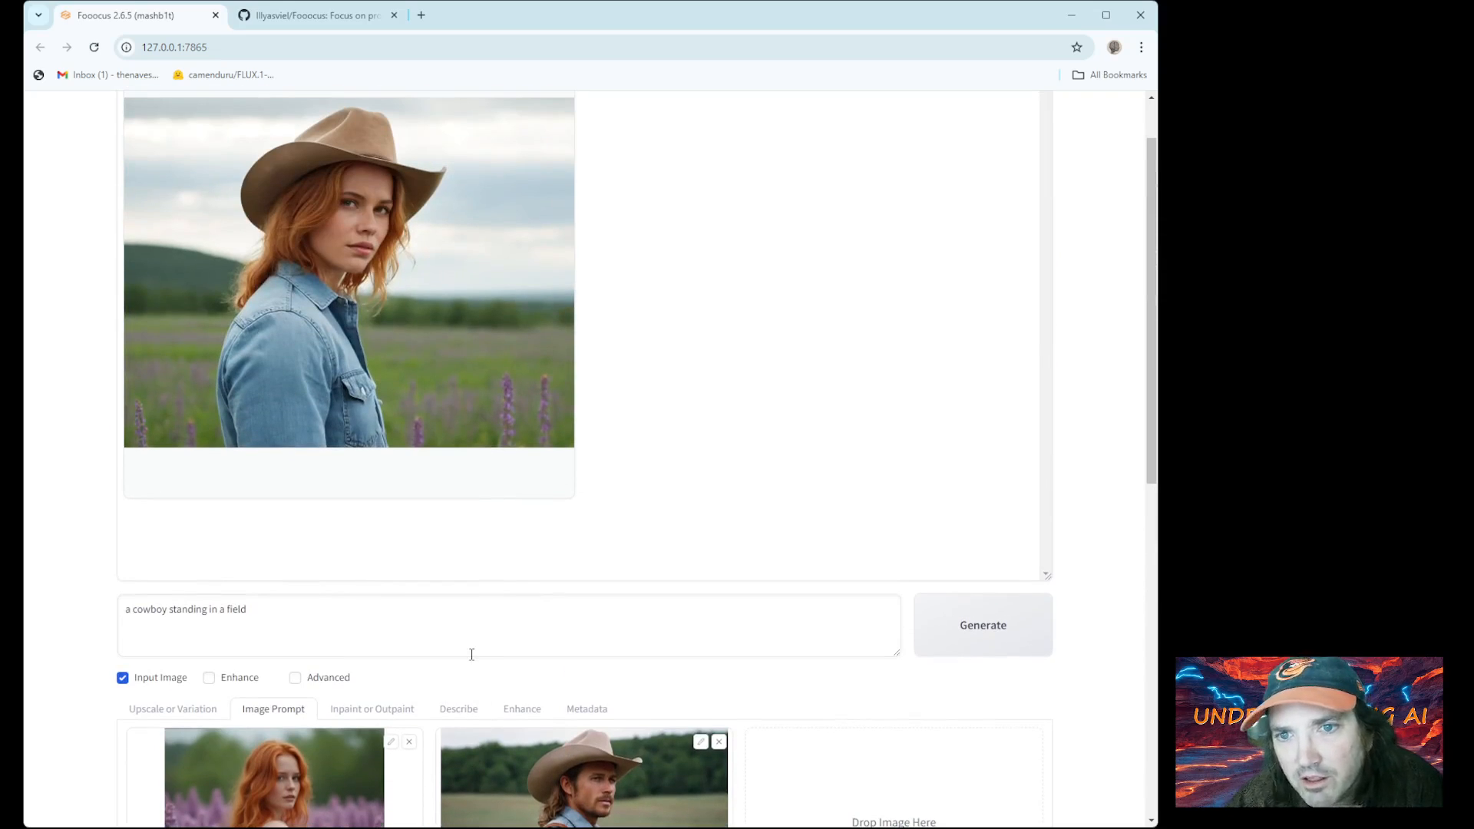
{"action": "scroll", "coordinate": [471, 654], "scroll_direction": "down", "scroll_amount": 2}
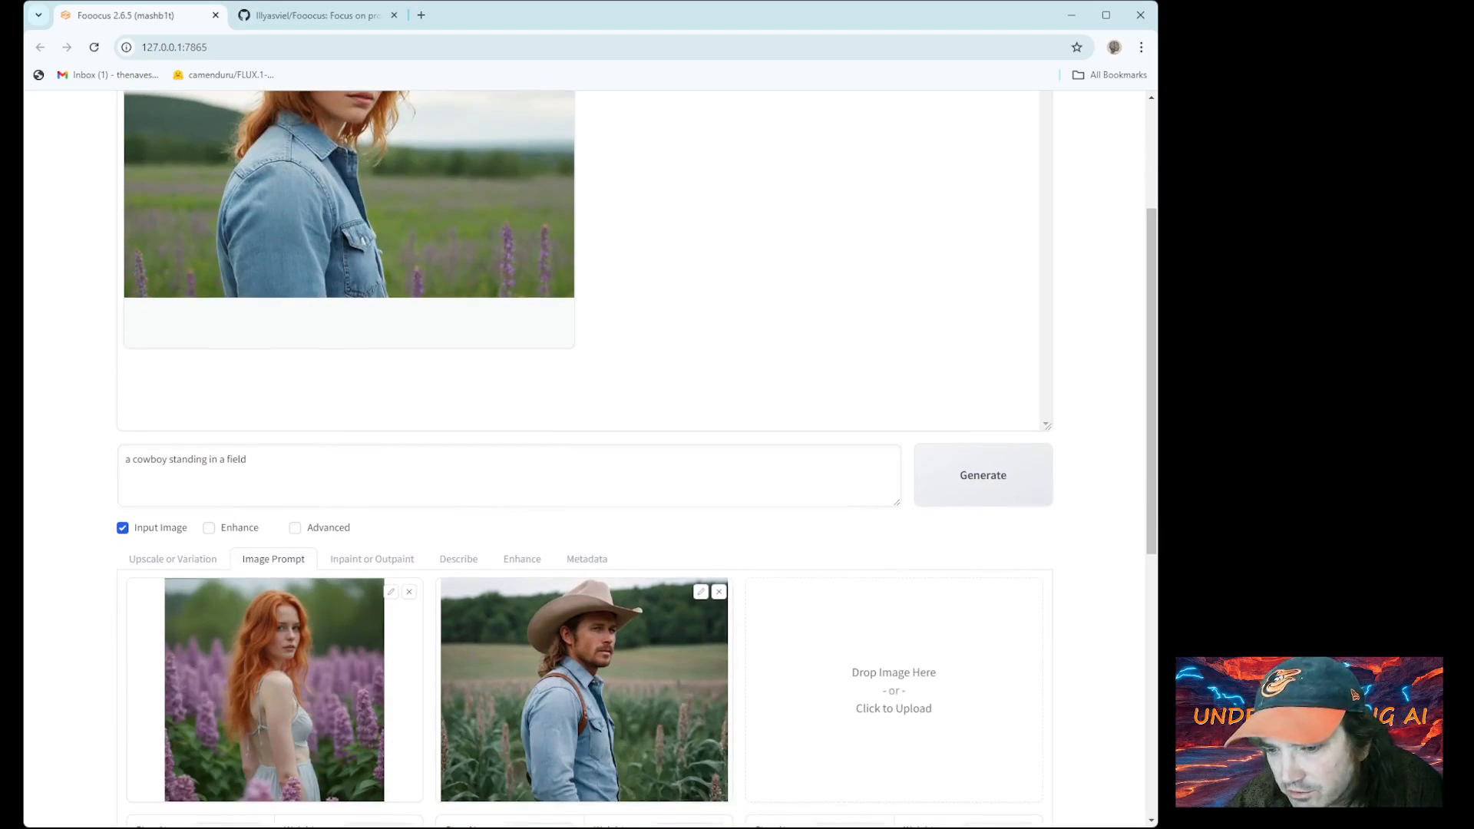
{"action": "scroll", "coordinate": [472, 662], "scroll_direction": "up", "scroll_amount": 3}
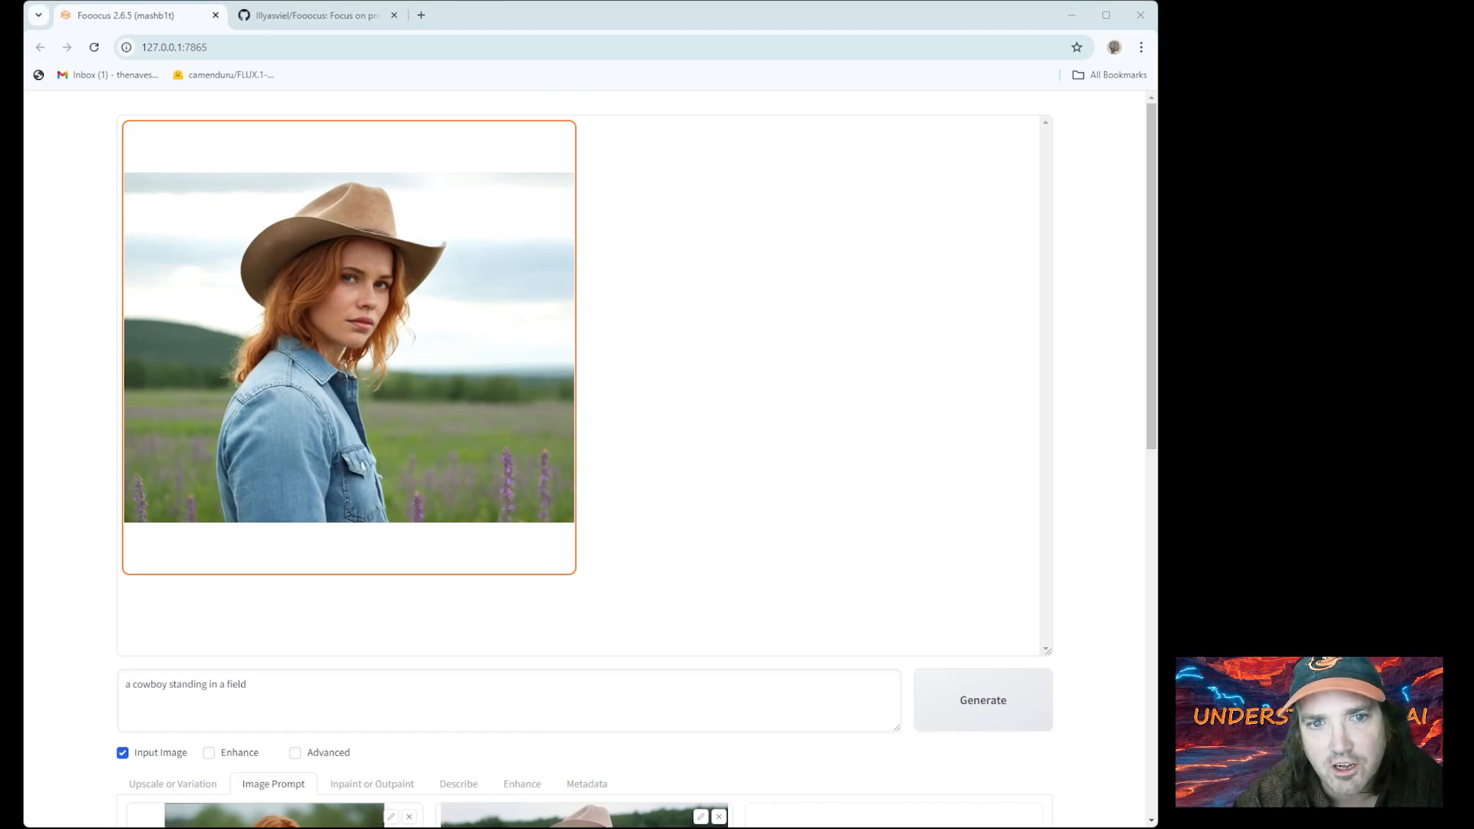
{"action": "scroll", "coordinate": [816, 625], "scroll_direction": "down", "scroll_amount": 3}
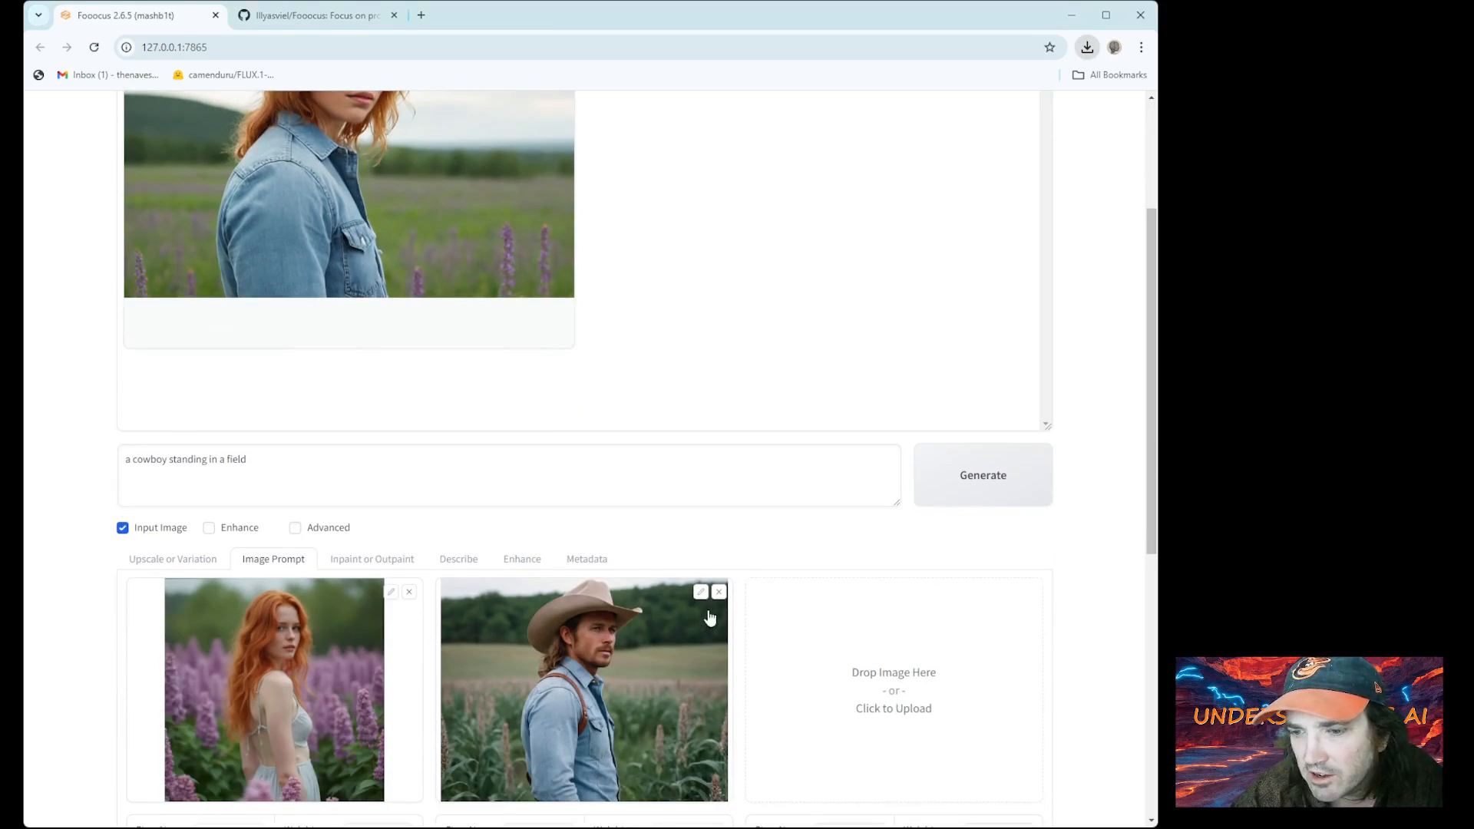
Replace the denim cowboy in the second Image Prompt slot with the red-capped man's portrait at weight 0.6
{"action": "left_click", "coordinate": [720, 592]}
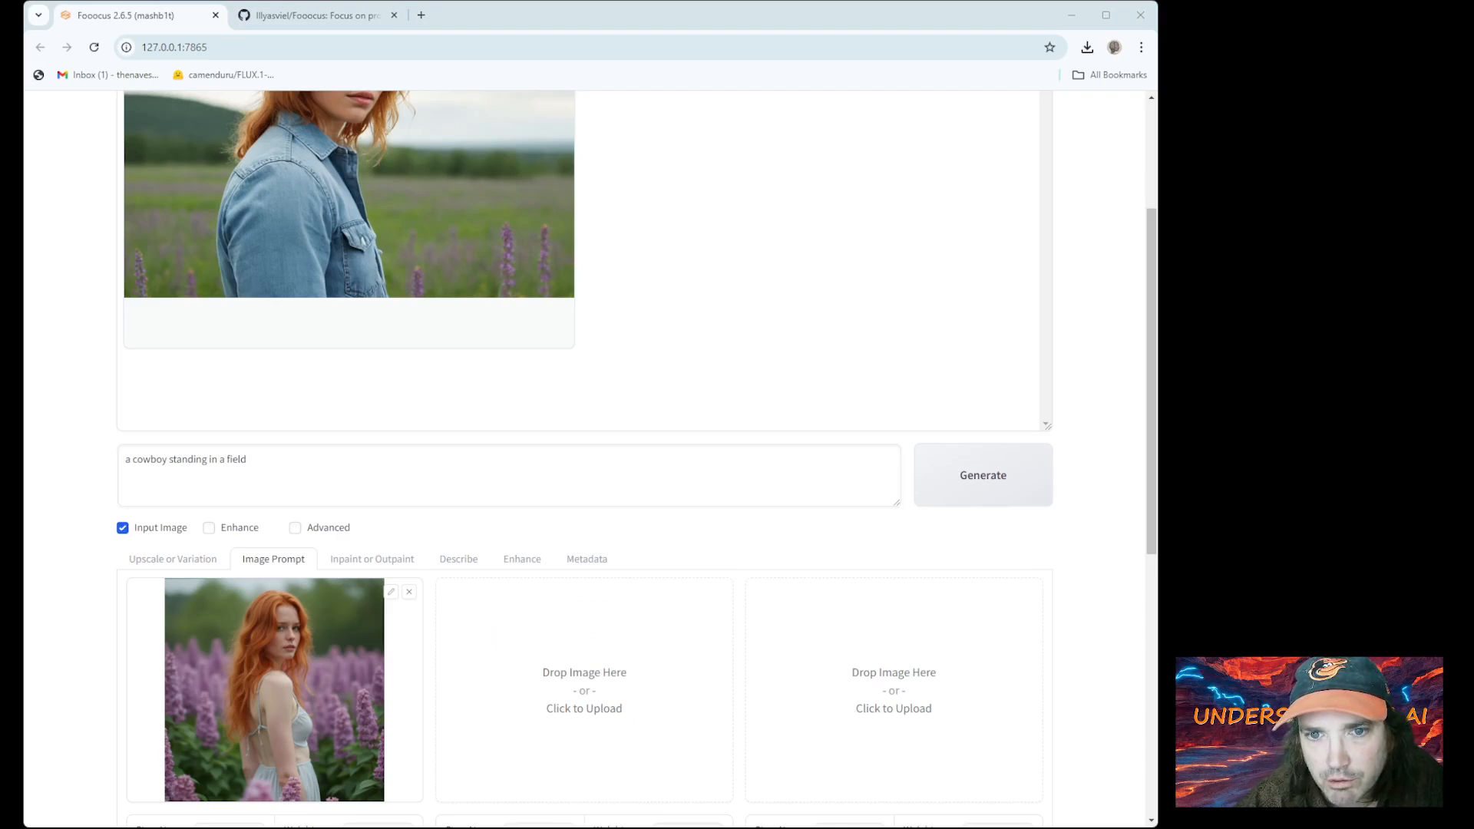
{"action": "scroll", "coordinate": [365, 384], "scroll_direction": "down", "scroll_amount": 2}
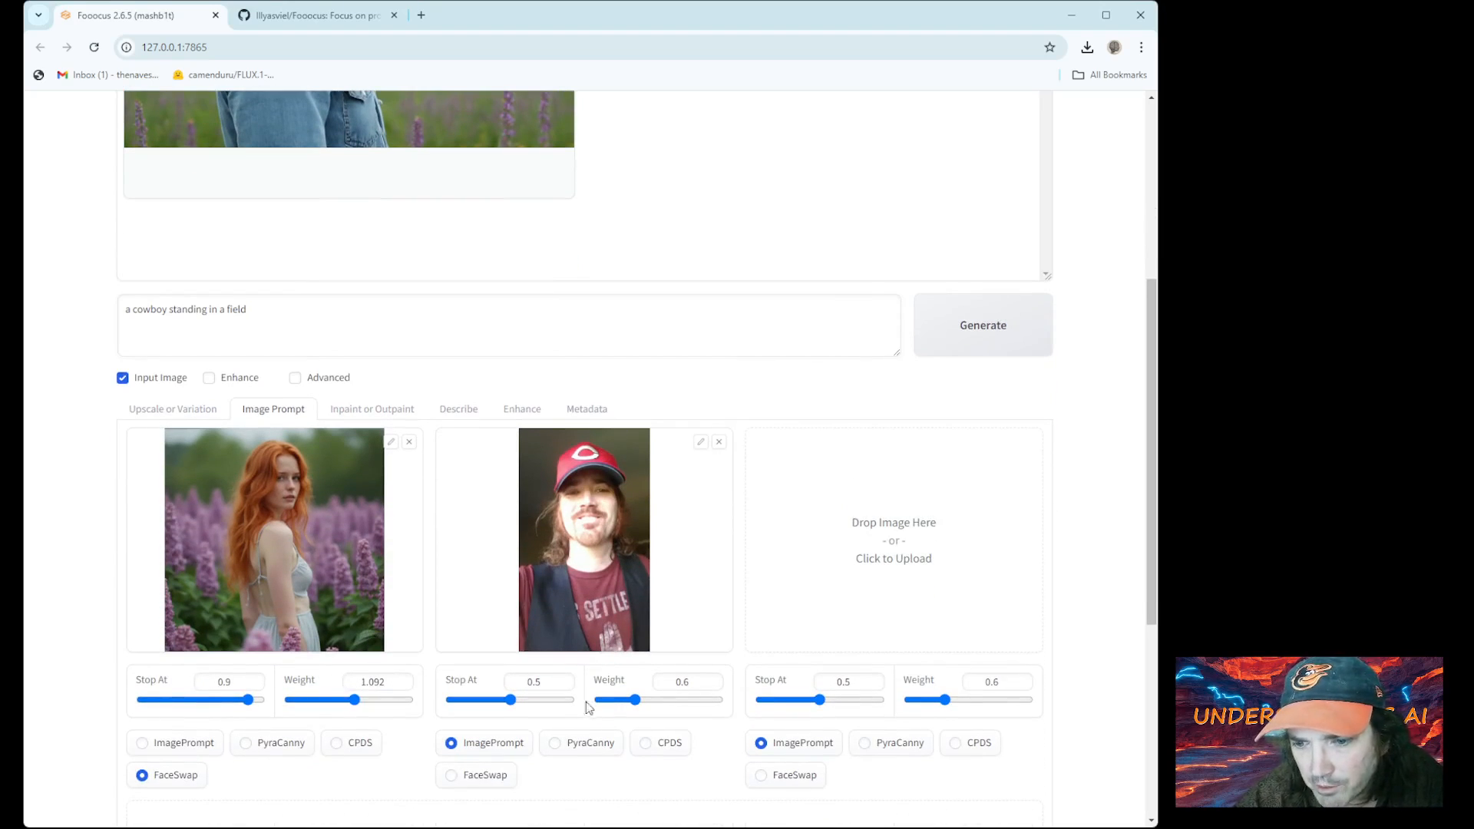
{"action": "left_click", "coordinate": [689, 683]}
{"action": "scroll", "coordinate": [922, 503], "scroll_direction": "up", "scroll_amount": 2}
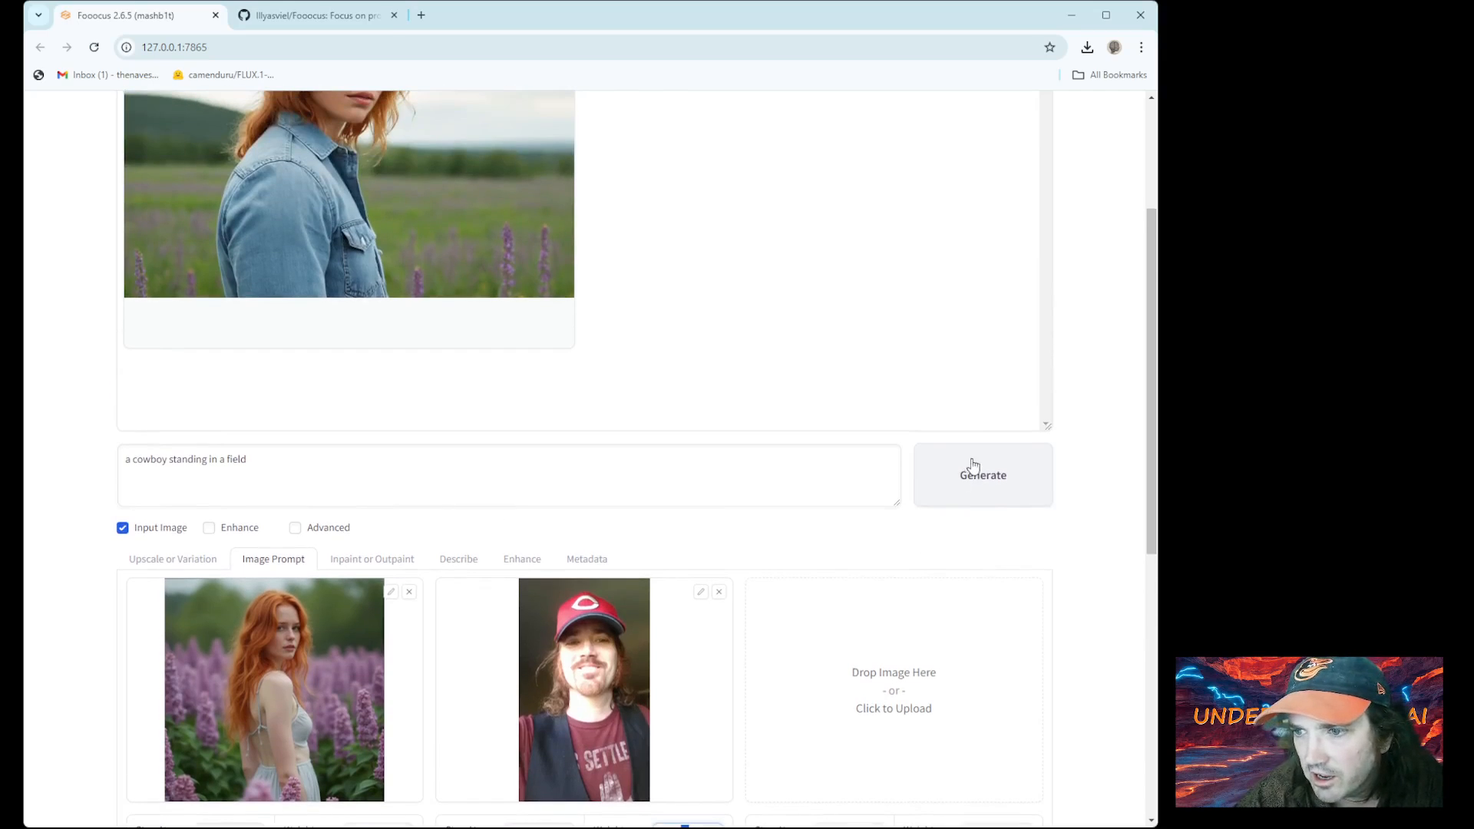
Run a 30-step generation of a red-haired cowboy in denim vest and brown shirt among lavender
{"action": "left_click", "coordinate": [990, 491]}
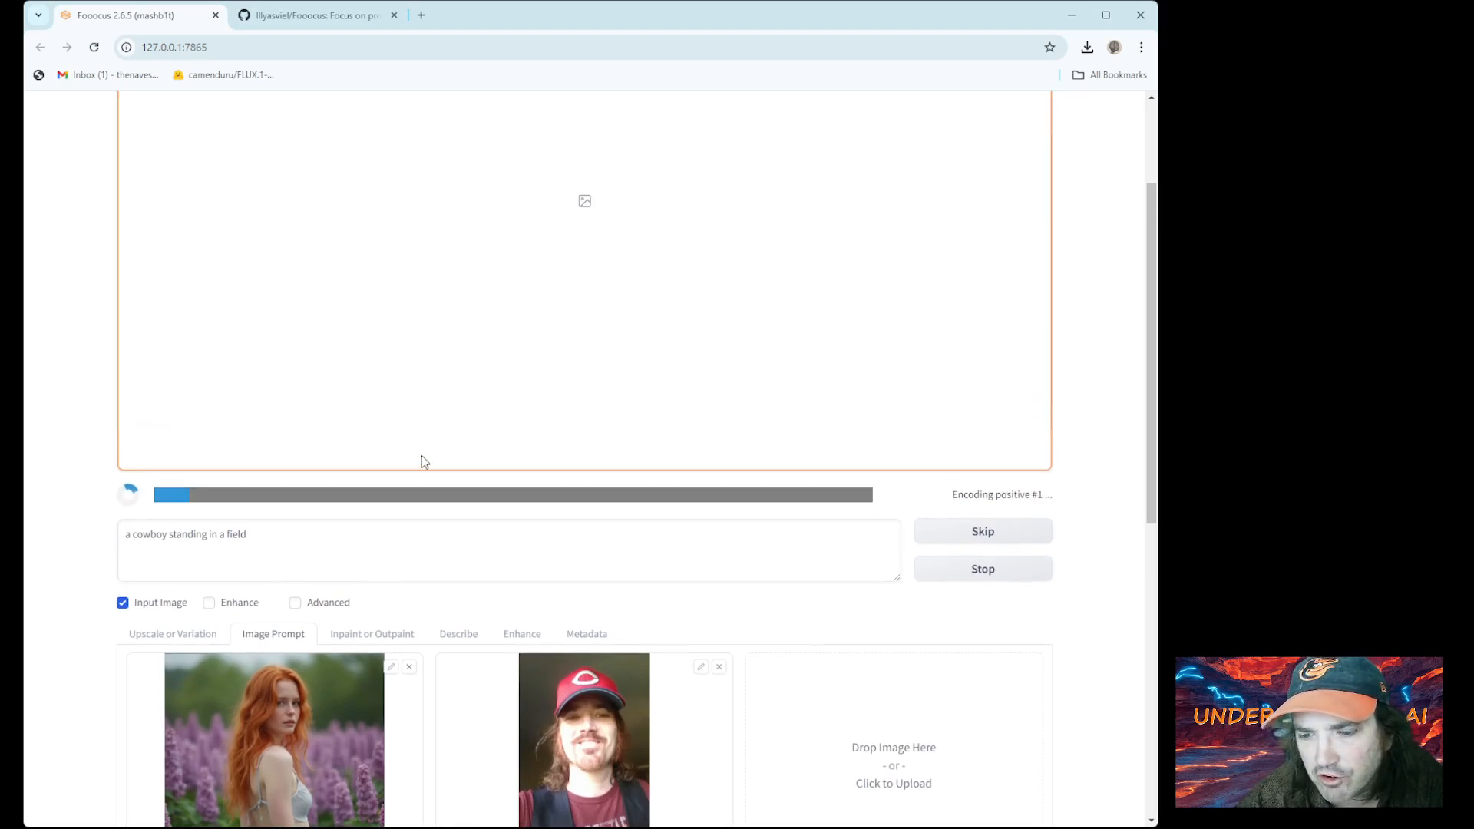
{"action": "scroll", "coordinate": [421, 460], "scroll_direction": "down", "scroll_amount": 5}
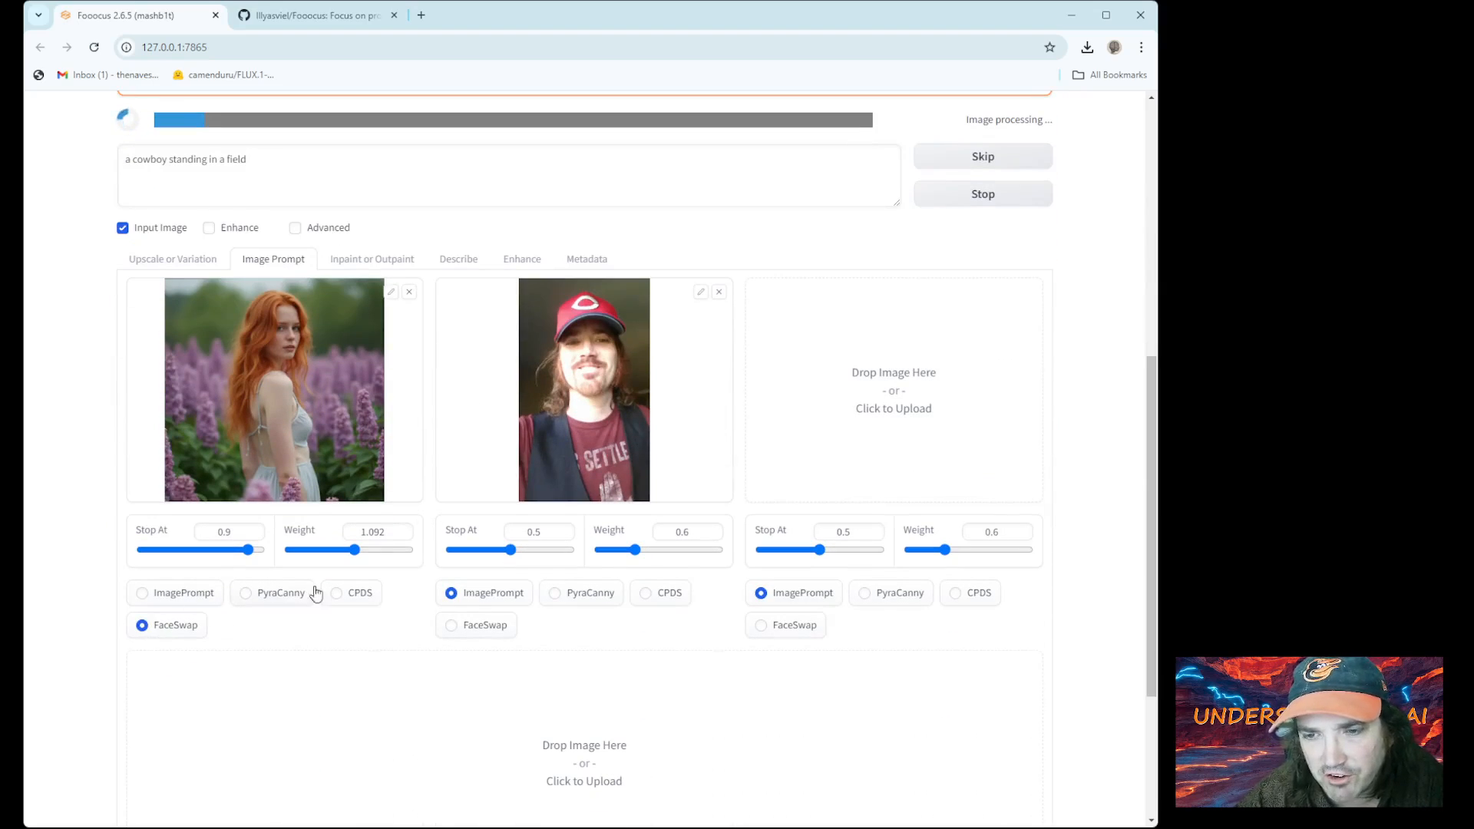
{"action": "scroll", "coordinate": [311, 593], "scroll_direction": "up", "scroll_amount": 7}
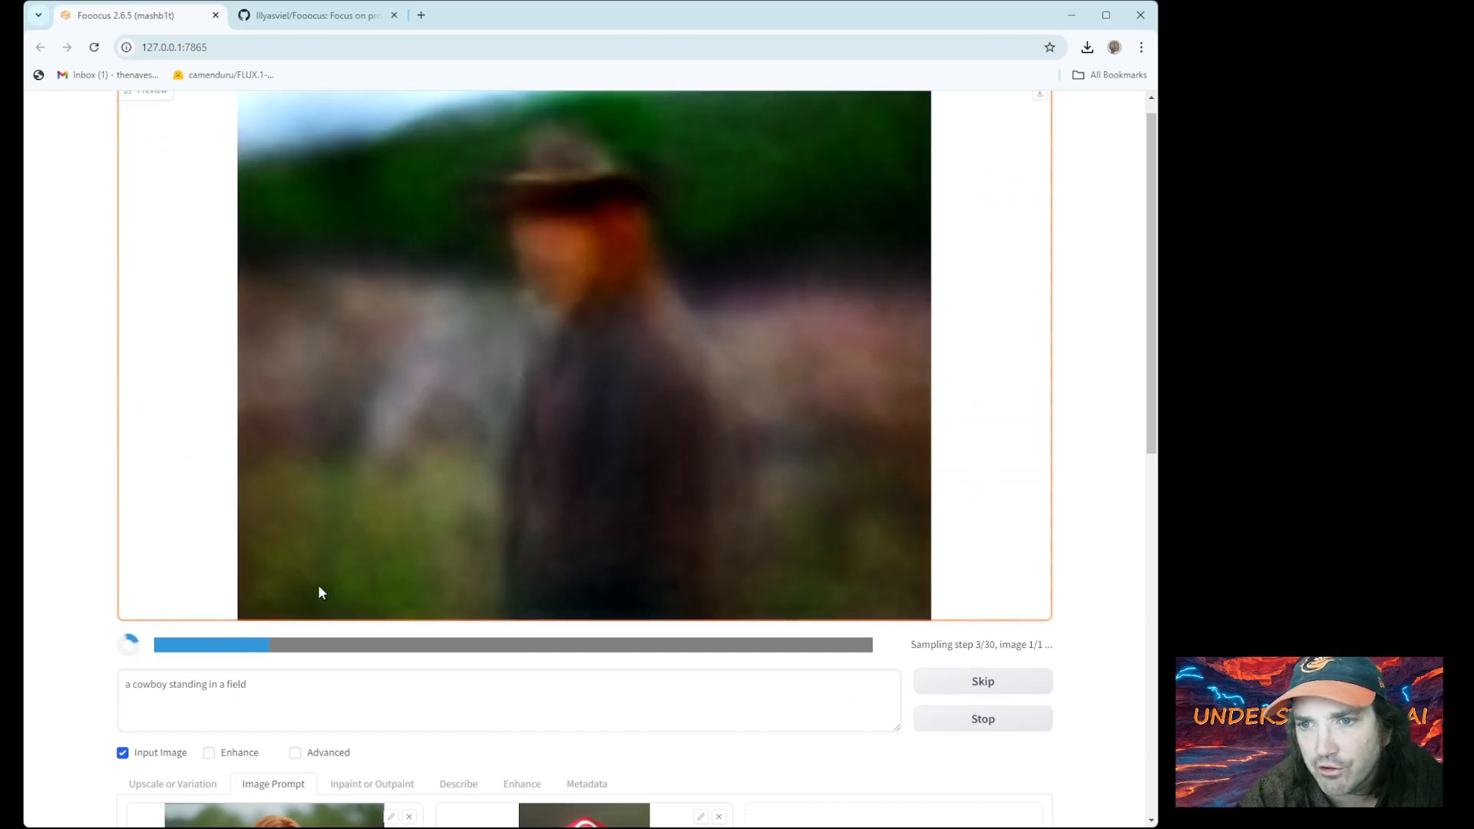
{"action": "scroll", "coordinate": [339, 580], "scroll_direction": "down", "scroll_amount": 4}
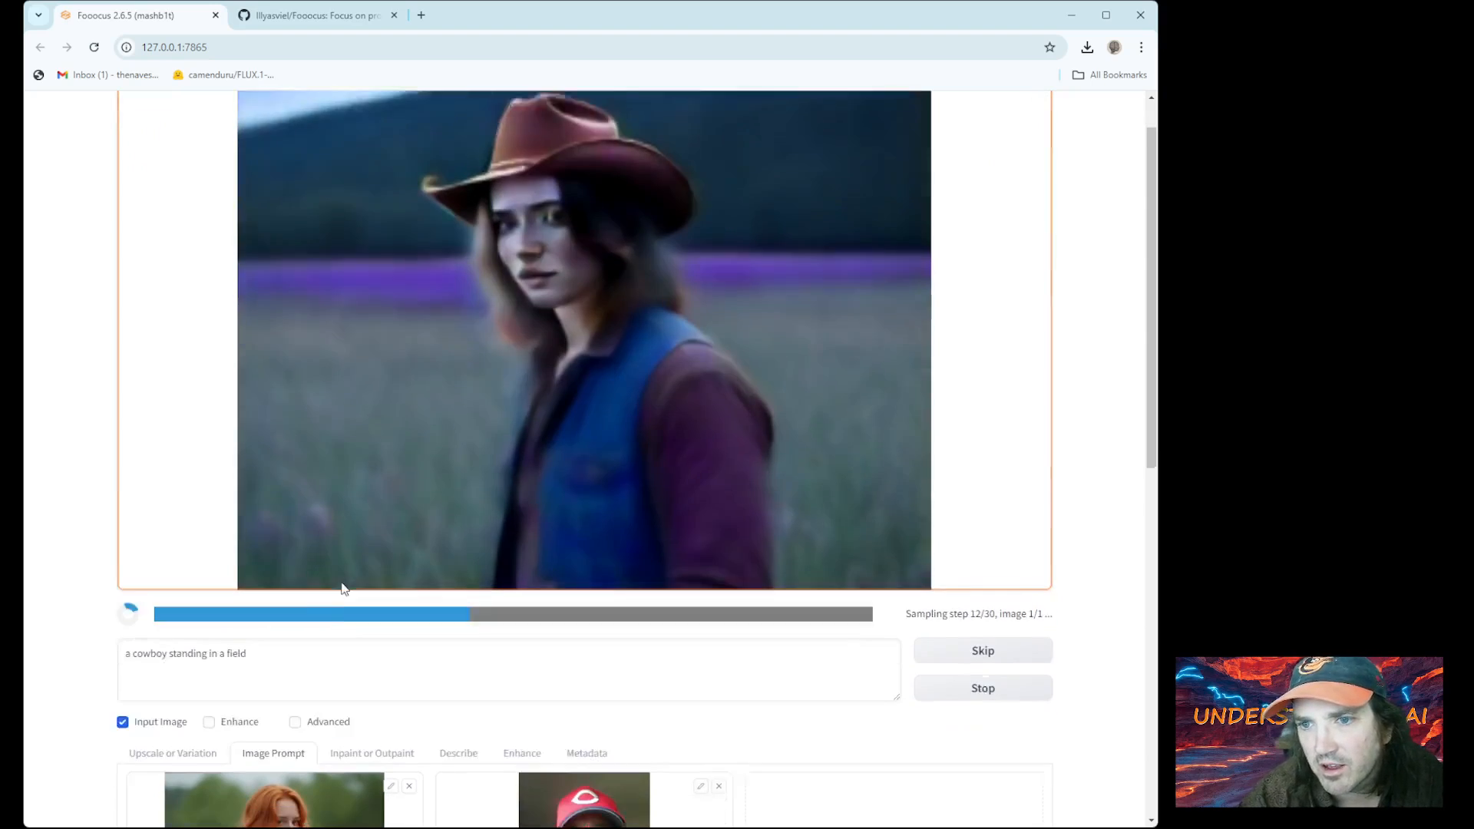
{"action": "scroll", "coordinate": [372, 612], "scroll_direction": "up", "scroll_amount": 2}
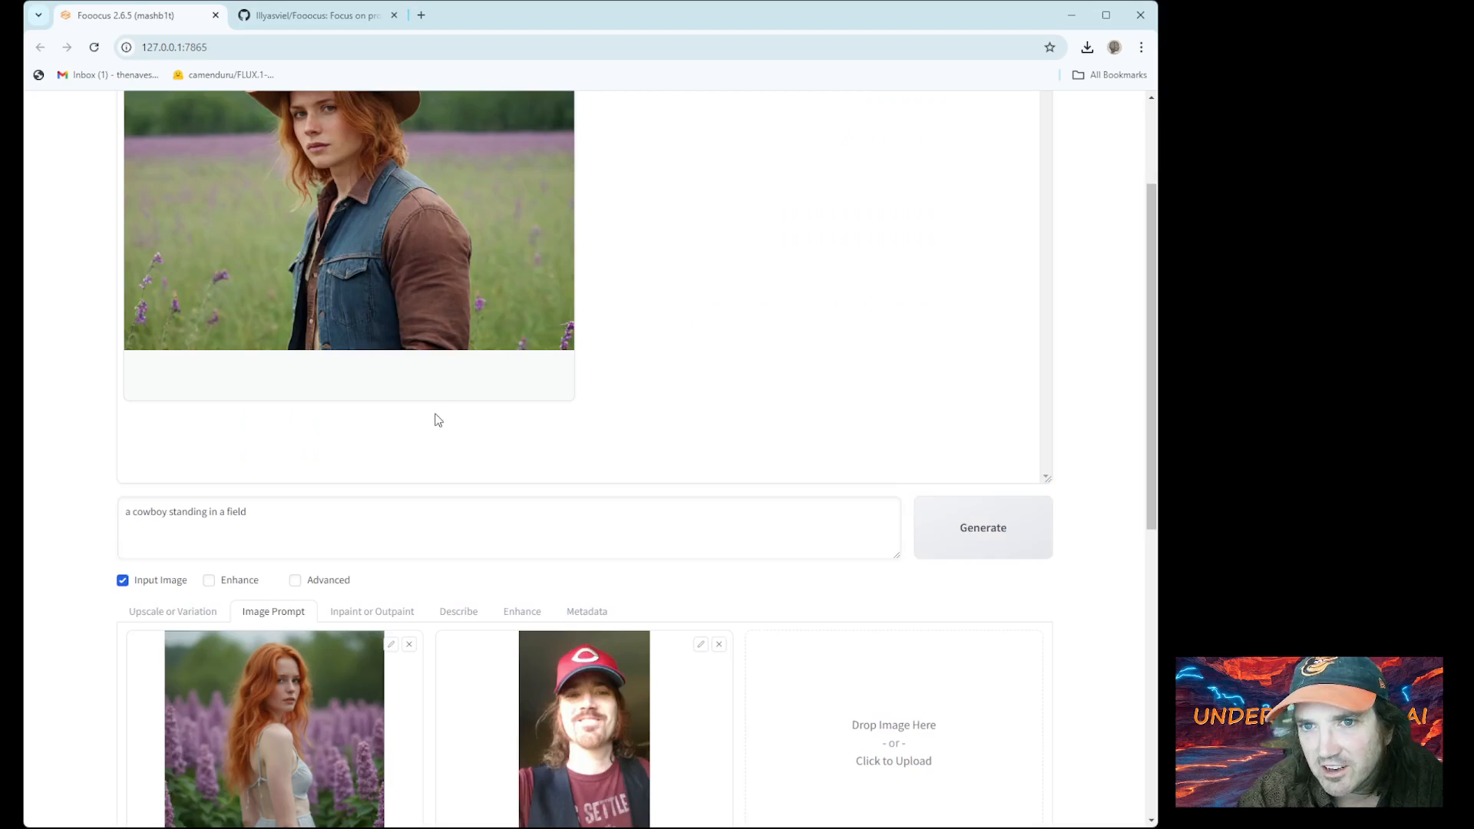
{"action": "scroll", "coordinate": [383, 463], "scroll_direction": "down", "scroll_amount": 2}
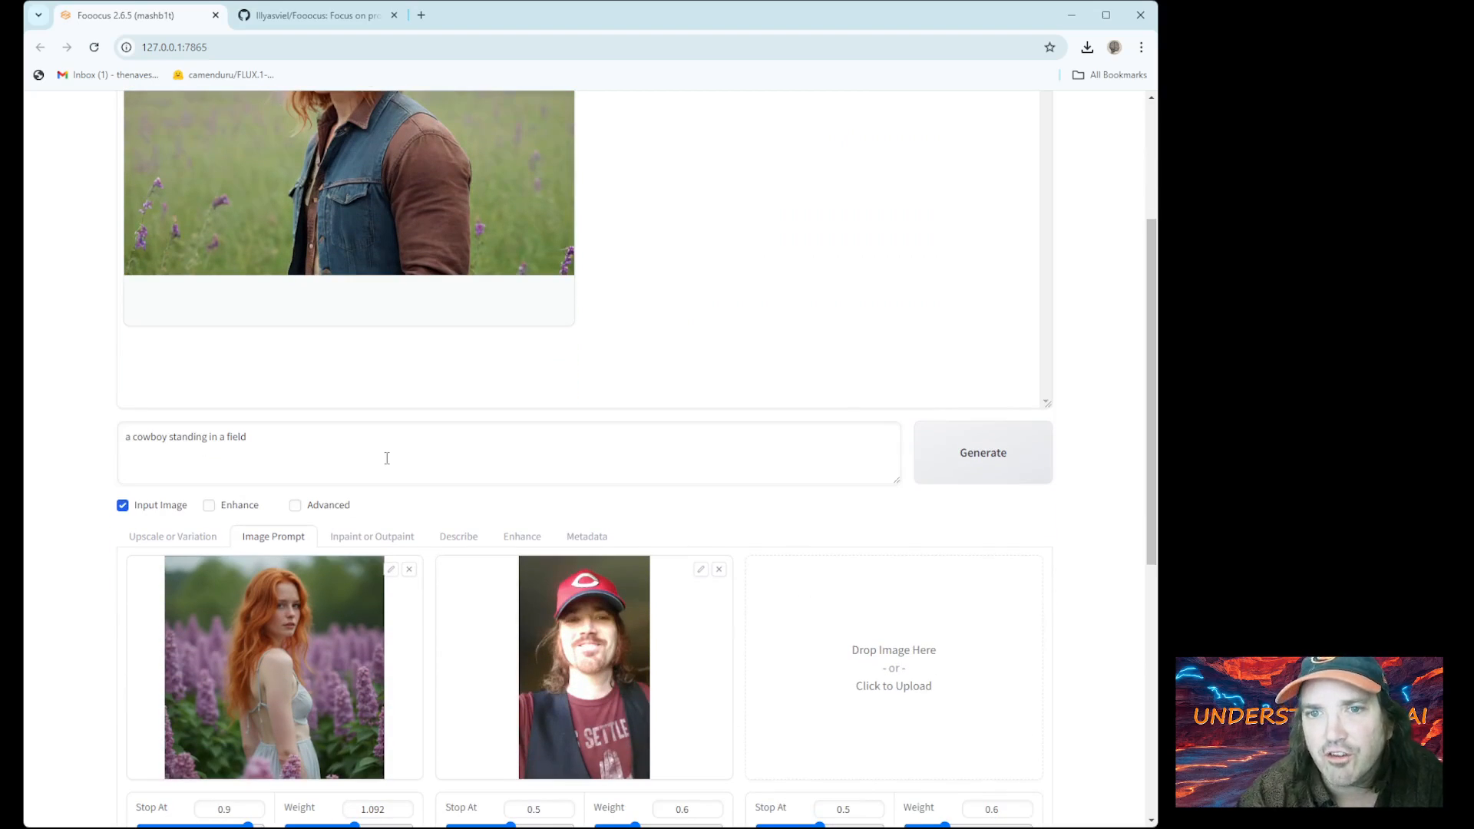
{"action": "scroll", "coordinate": [386, 462], "scroll_direction": "up", "scroll_amount": 2}
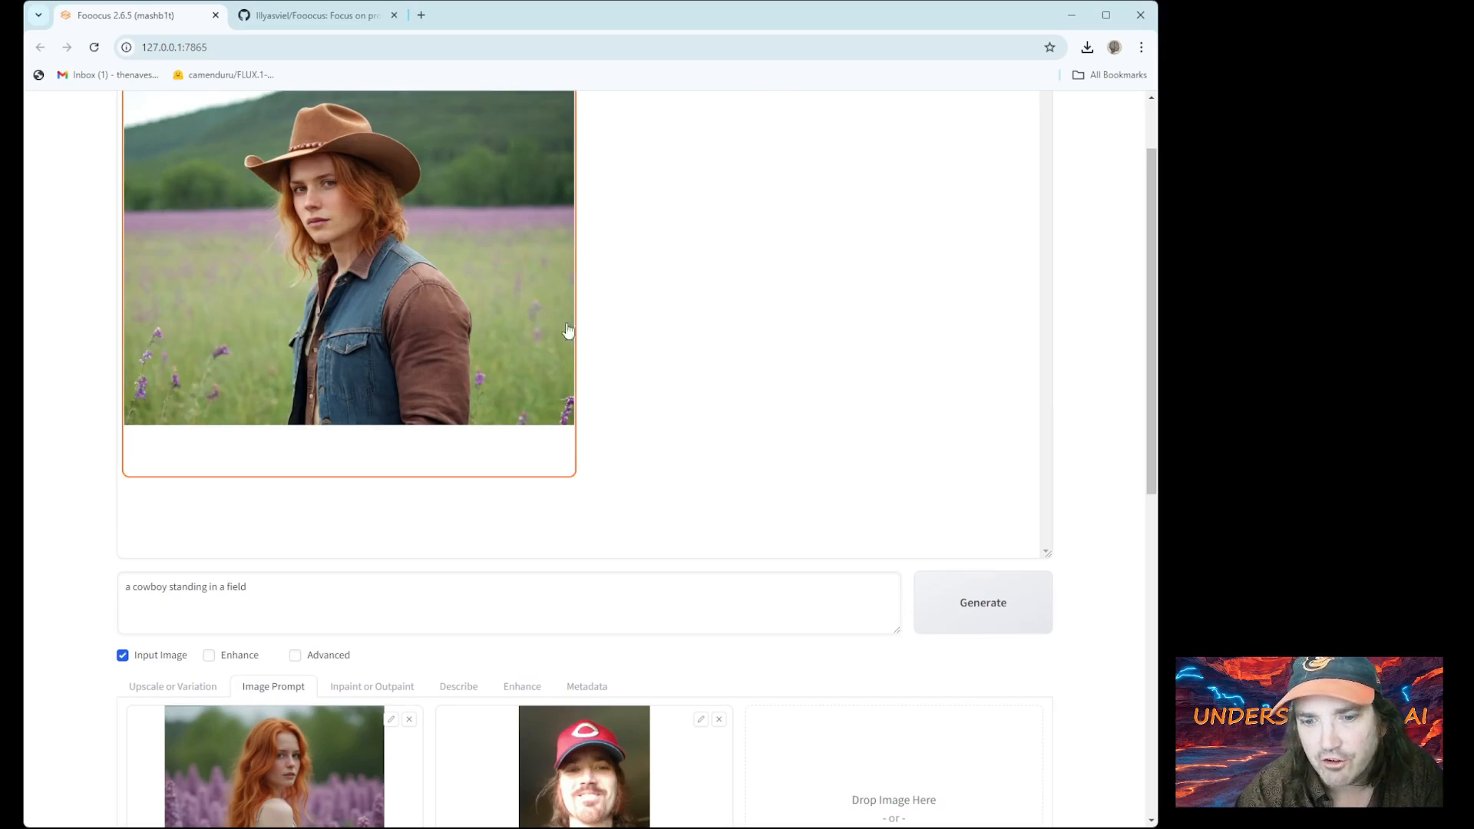
Load the man's portrait into the Inpaint or Outpaint canvas
{"action": "left_click", "coordinate": [384, 687]}
{"action": "scroll", "coordinate": [389, 697], "scroll_direction": "down", "scroll_amount": 4}
{"action": "scroll", "coordinate": [389, 697], "scroll_direction": "down", "scroll_amount": 2}
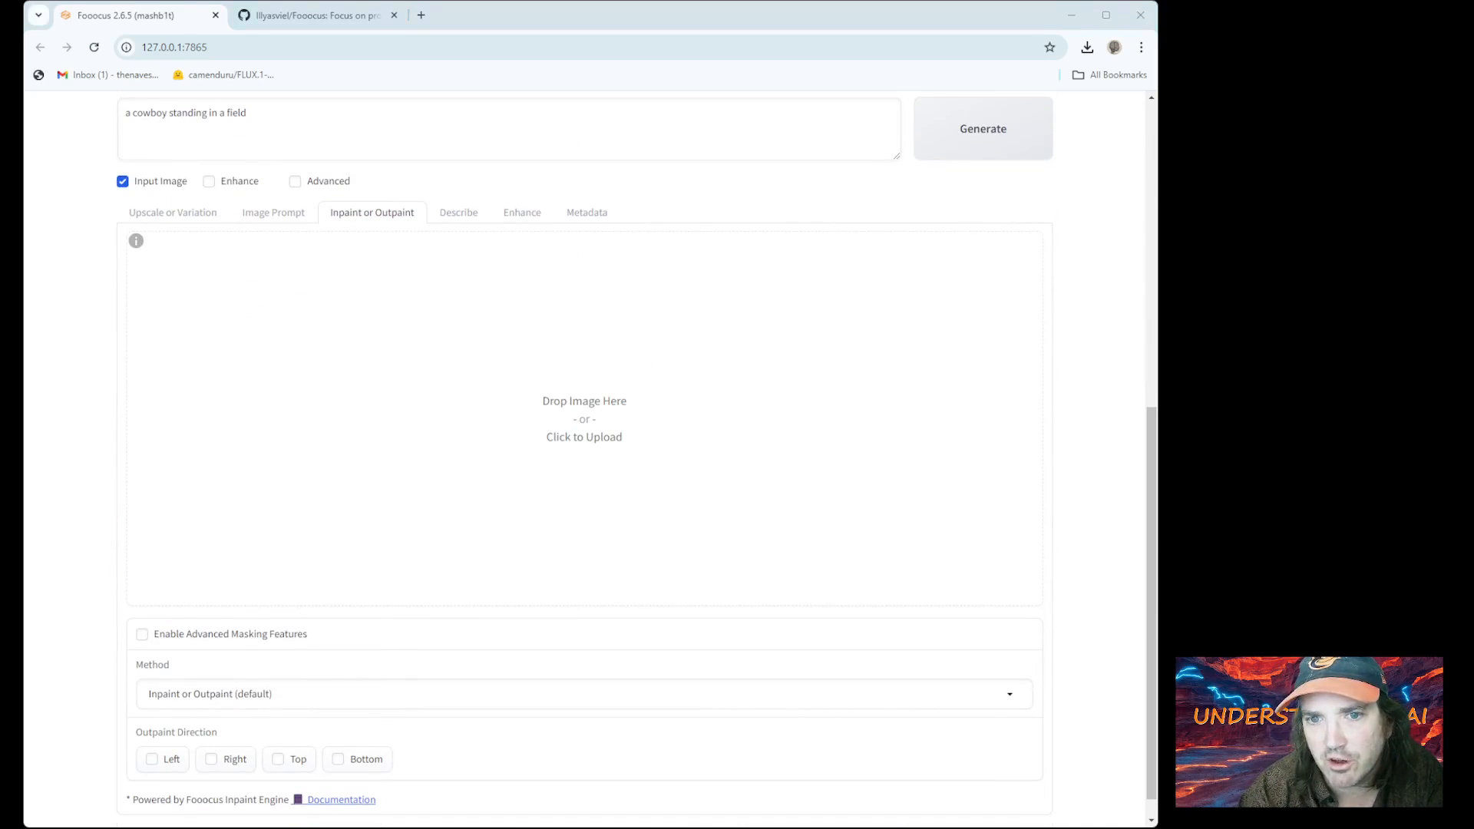
{"action": "double_click", "coordinate": [382, 338]}
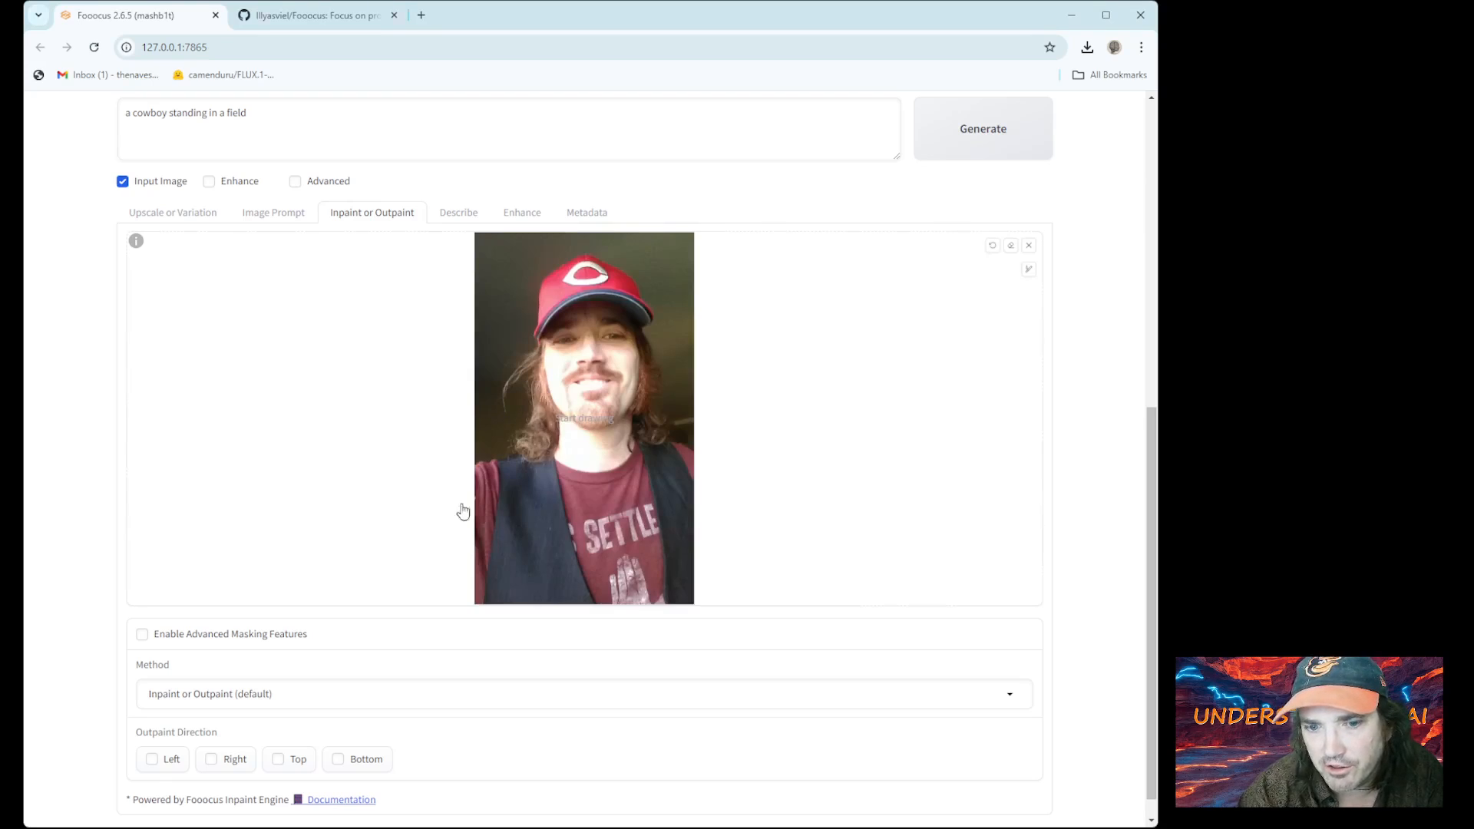
Clear the trial masks on the face and cap brim, leaving the portrait unmasked, and return to Image Prompt
{"action": "mouse_move", "coordinate": [571, 415]}
{"action": "left_mouse_down"}
{"action": "mouse_move", "coordinate": [610, 361]}
{"action": "mouse_move", "coordinate": [585, 336]}
{"action": "left_mouse_up"}
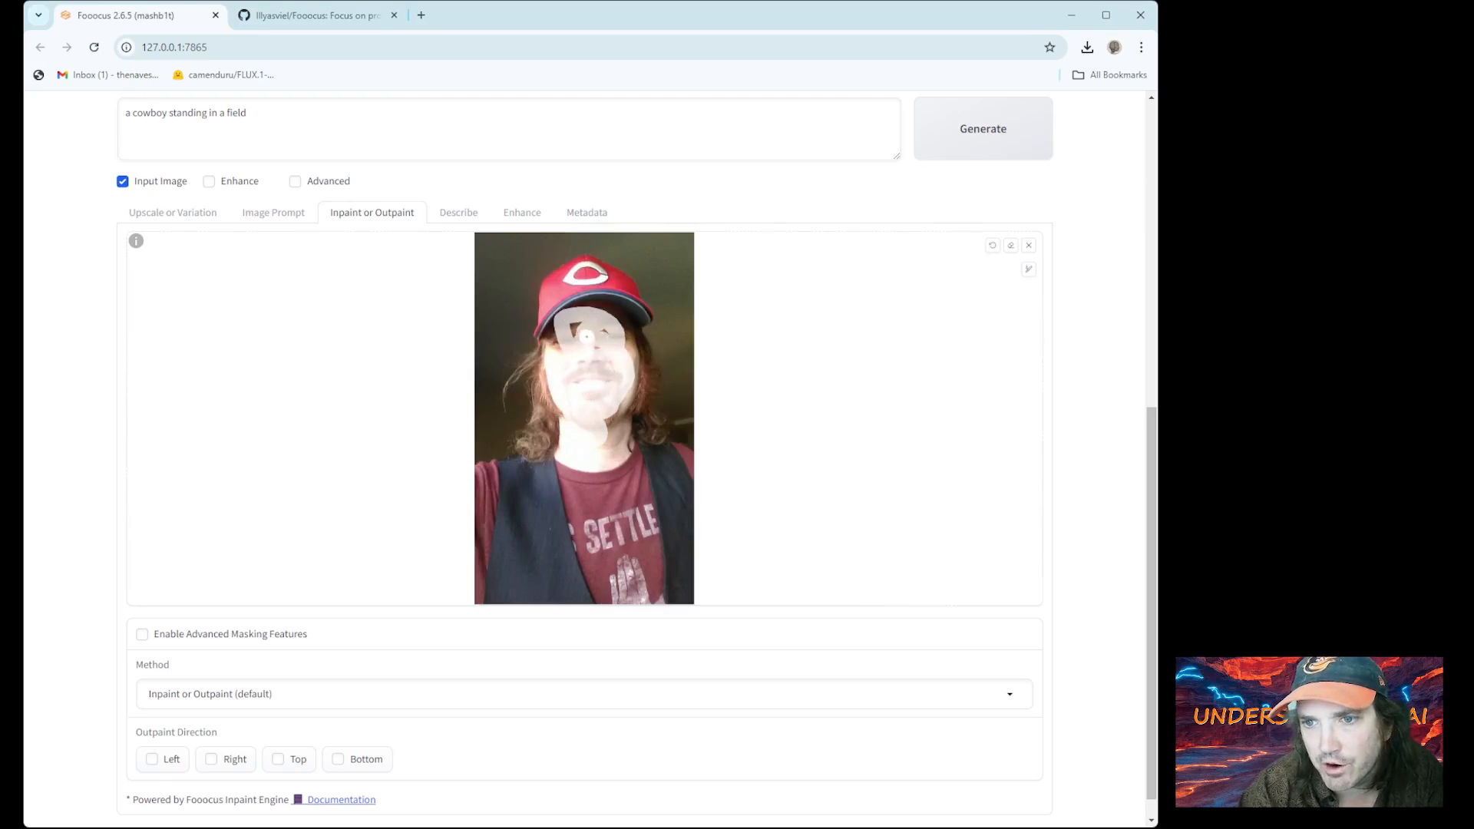
{"action": "left_click", "coordinate": [1013, 247]}
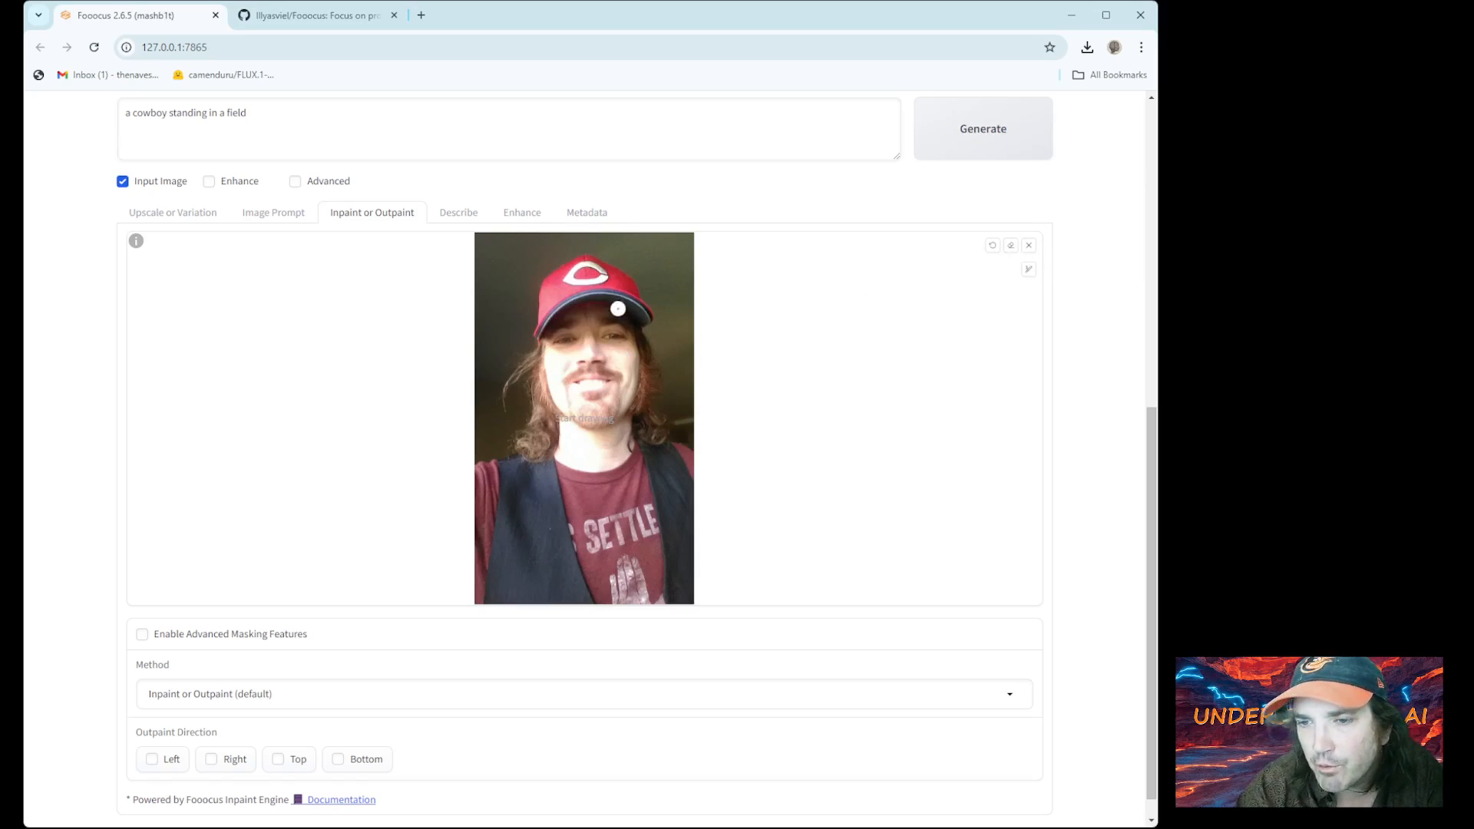
{"action": "mouse_move", "coordinate": [651, 316]}
{"action": "left_mouse_down"}
{"action": "mouse_move", "coordinate": [598, 288]}
{"action": "mouse_move", "coordinate": [552, 300]}
{"action": "mouse_move", "coordinate": [534, 329]}
{"action": "mouse_move", "coordinate": [578, 297]}
{"action": "mouse_move", "coordinate": [555, 278]}
{"action": "mouse_move", "coordinate": [532, 289]}
{"action": "mouse_move", "coordinate": [644, 303]}
{"action": "mouse_move", "coordinate": [550, 289]}
{"action": "mouse_move", "coordinate": [636, 307]}
{"action": "left_mouse_up"}
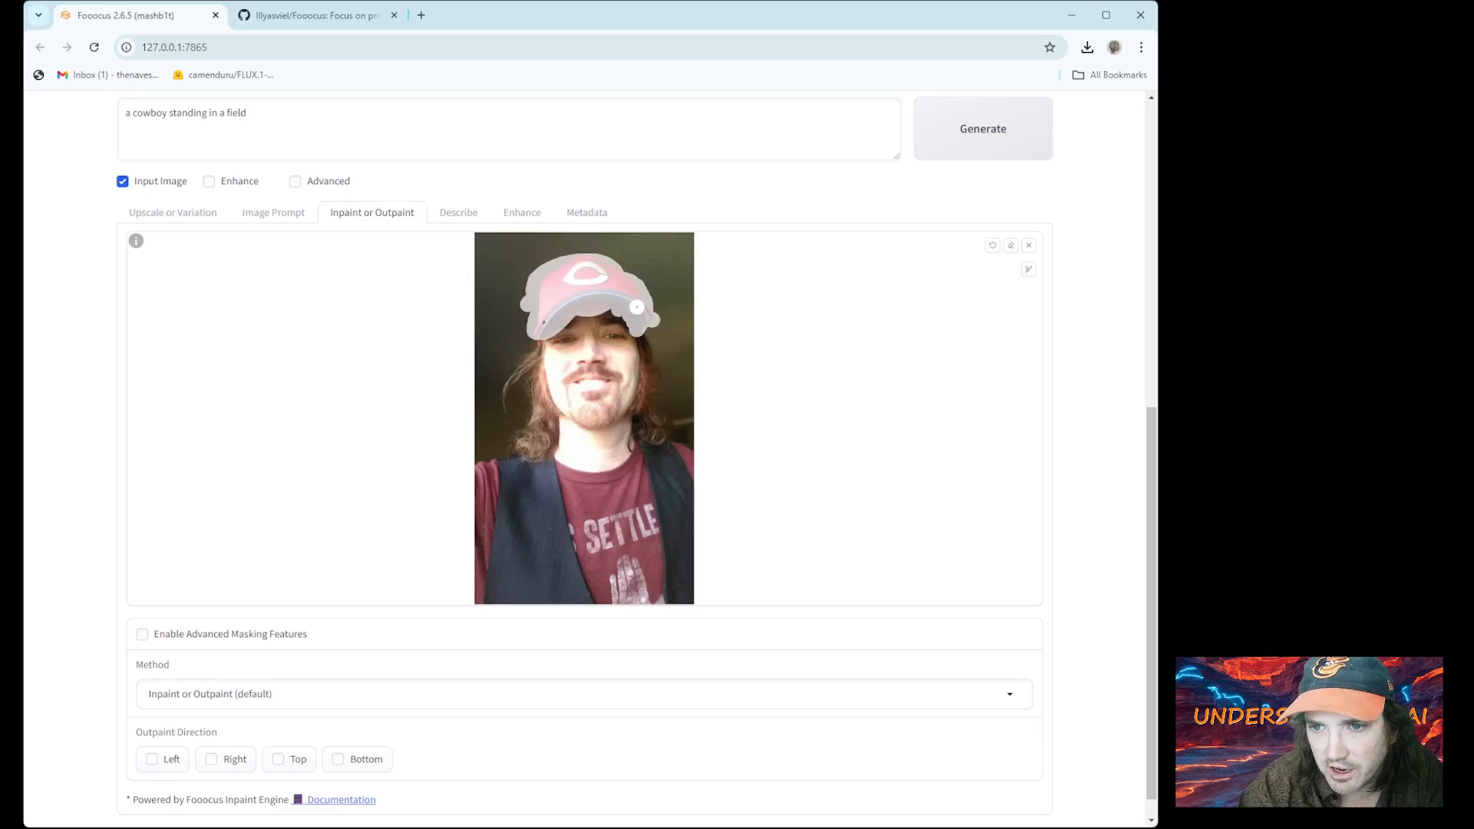
{"action": "left_click", "coordinate": [1012, 247]}
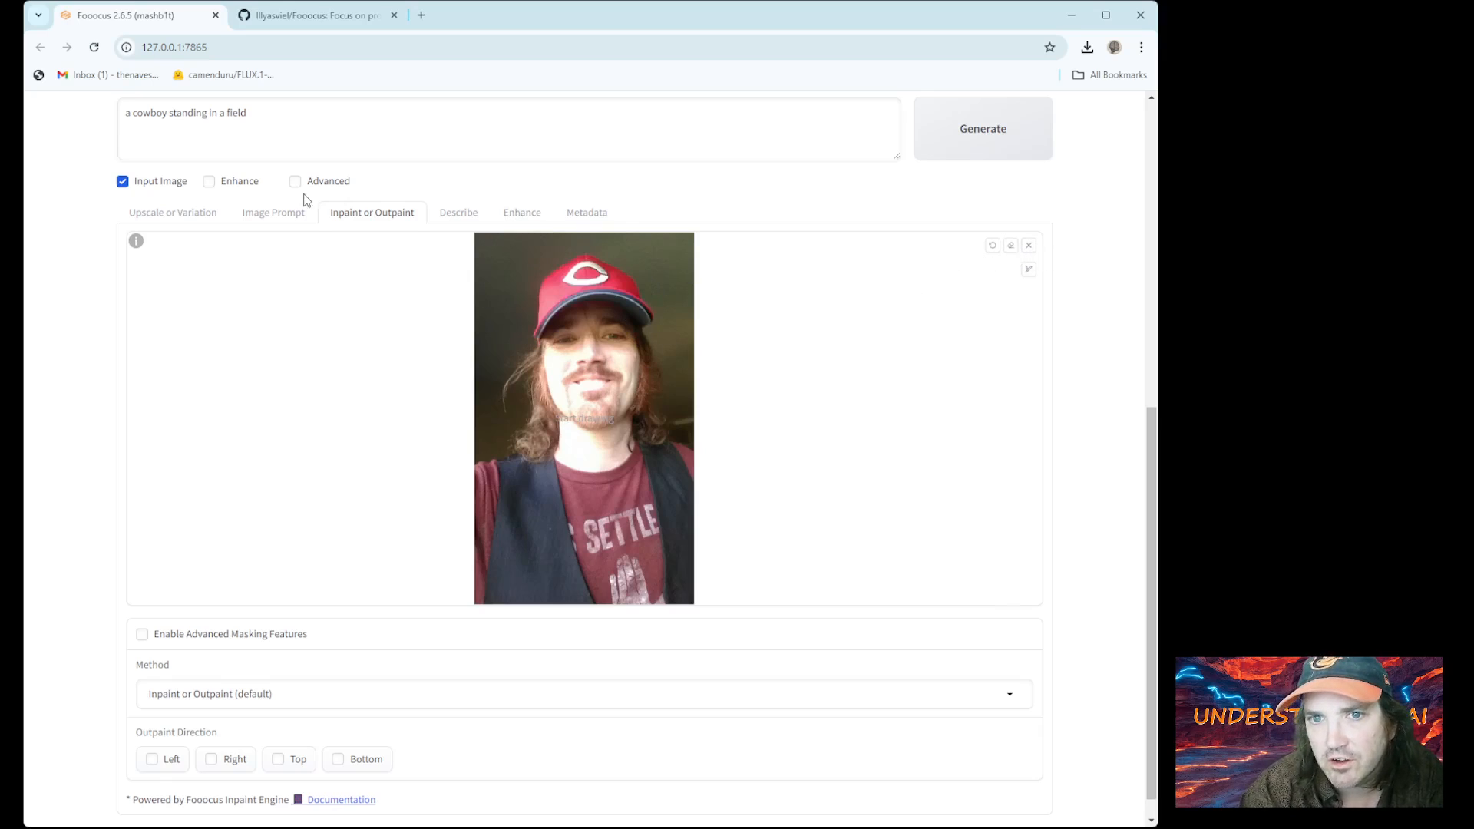
{"action": "left_click", "coordinate": [274, 213]}
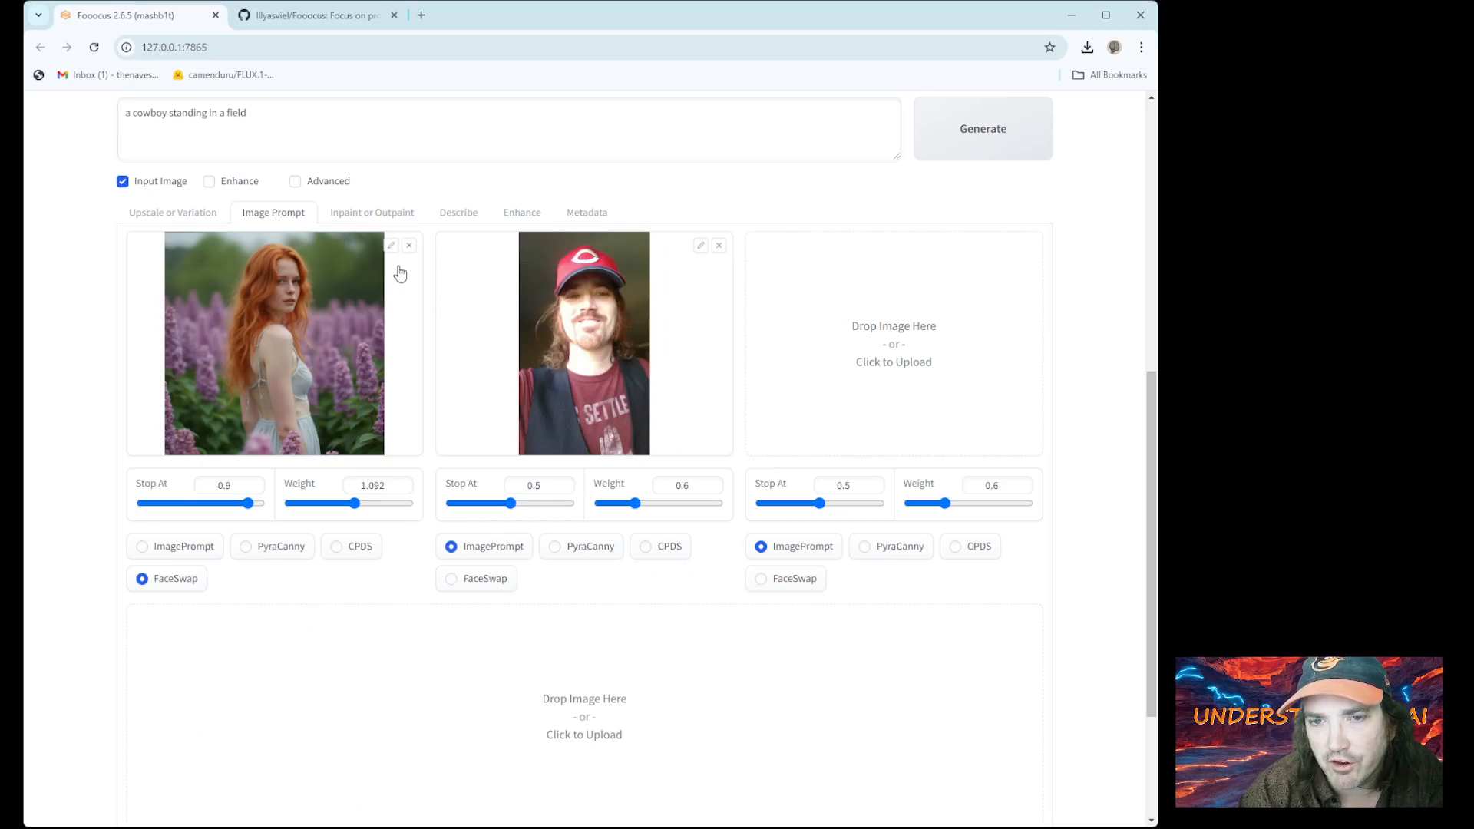
{"action": "left_click", "coordinate": [364, 218]}
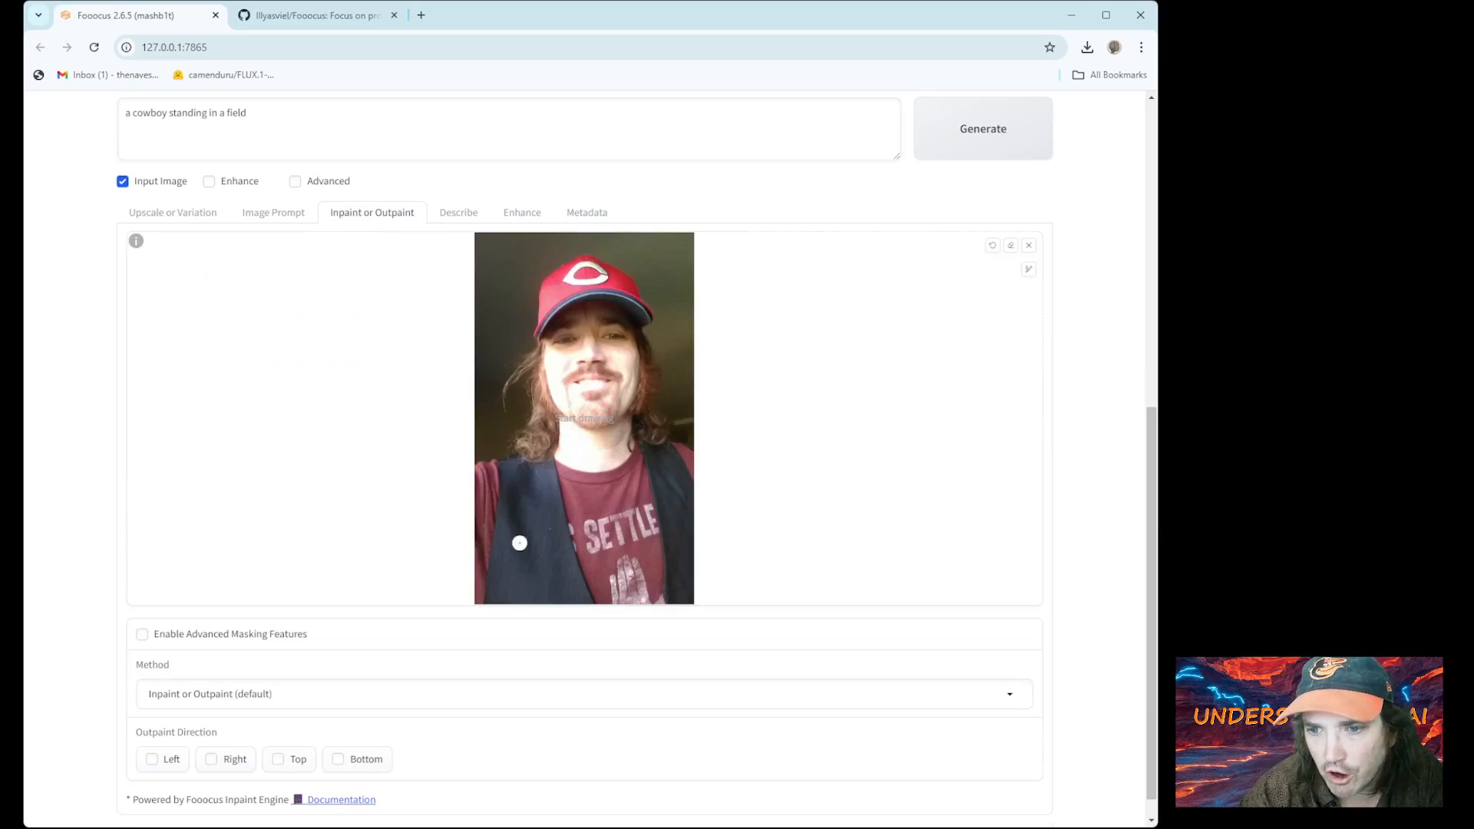
{"action": "left_click", "coordinate": [291, 216]}
{"action": "scroll", "coordinate": [450, 350], "scroll_direction": "up", "scroll_amount": 7}
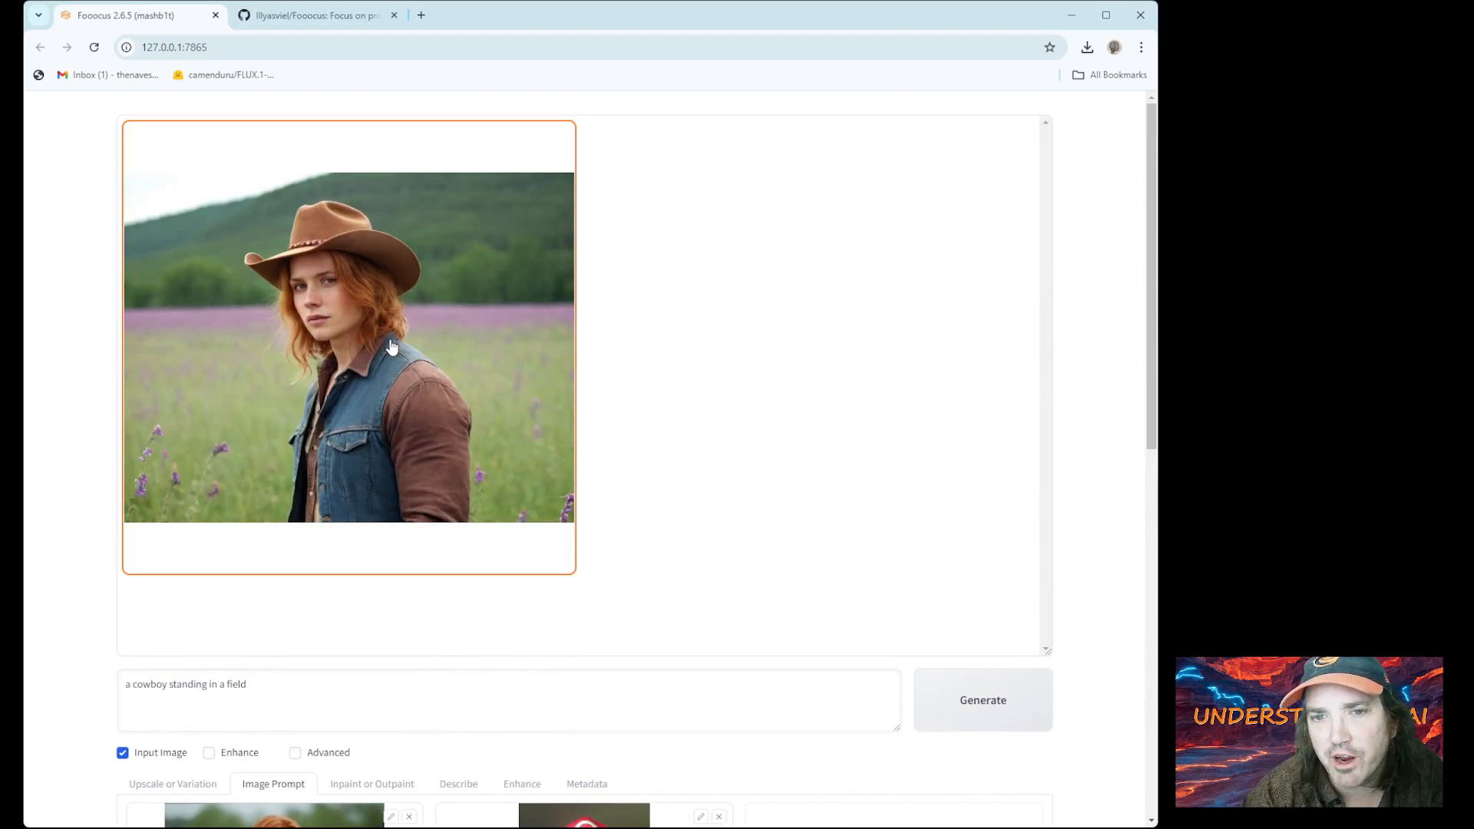
{"action": "scroll", "coordinate": [395, 347], "scroll_direction": "down", "scroll_amount": 3}
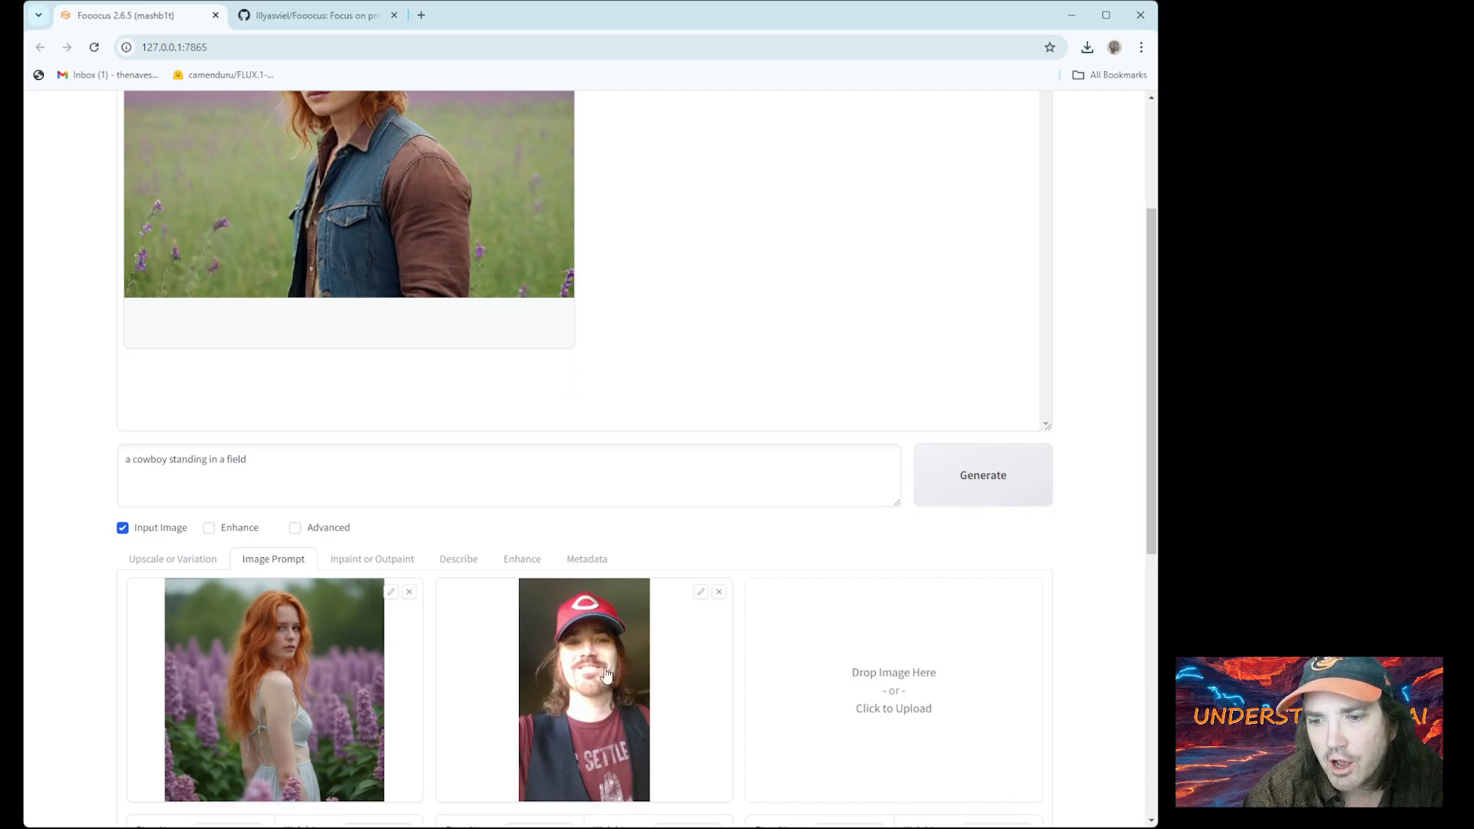
{"action": "scroll", "coordinate": [599, 704], "scroll_direction": "up", "scroll_amount": 2}
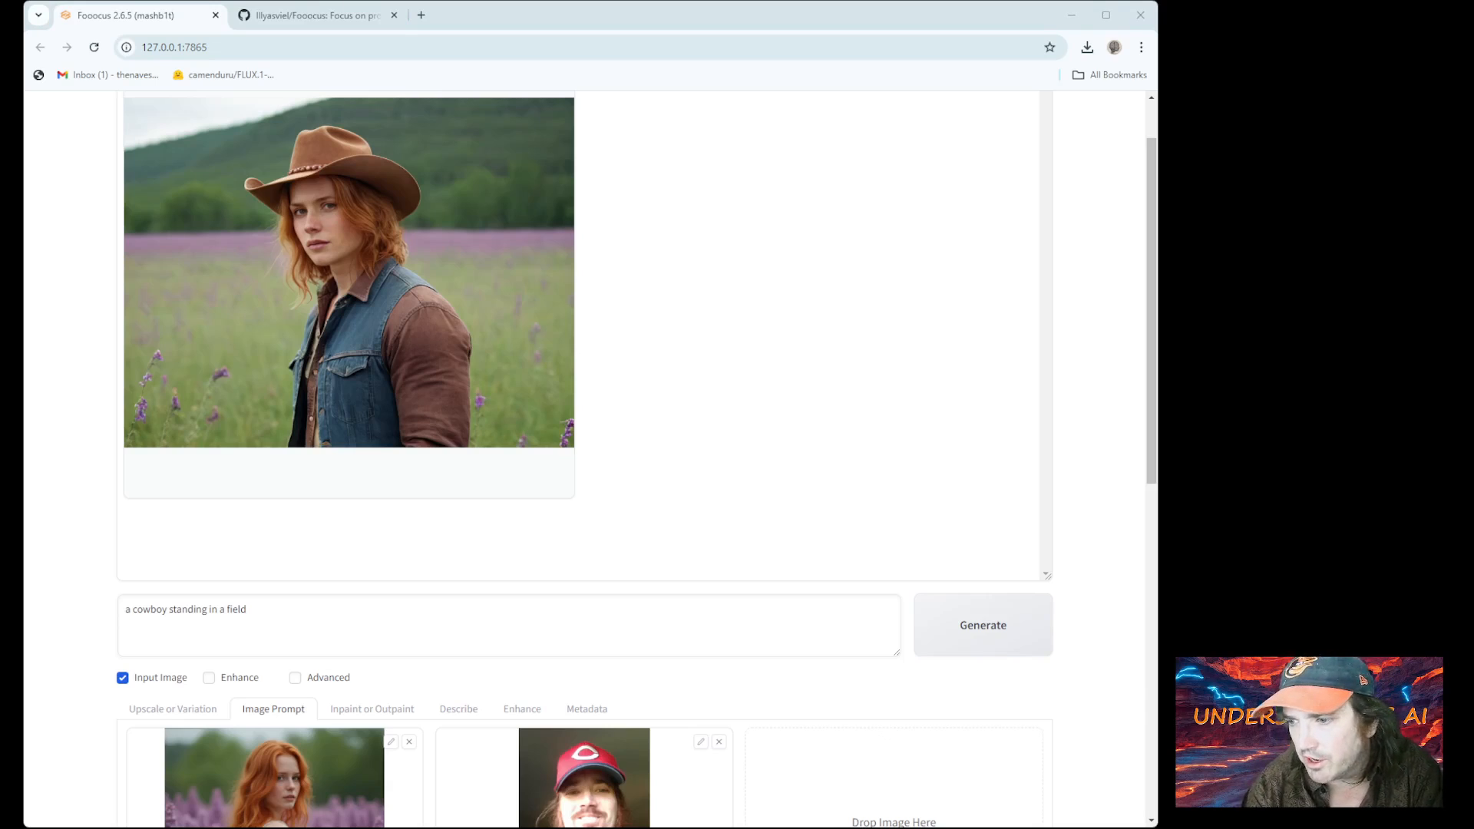
{"action": "scroll", "coordinate": [1014, 708], "scroll_direction": "up", "scroll_amount": 1}
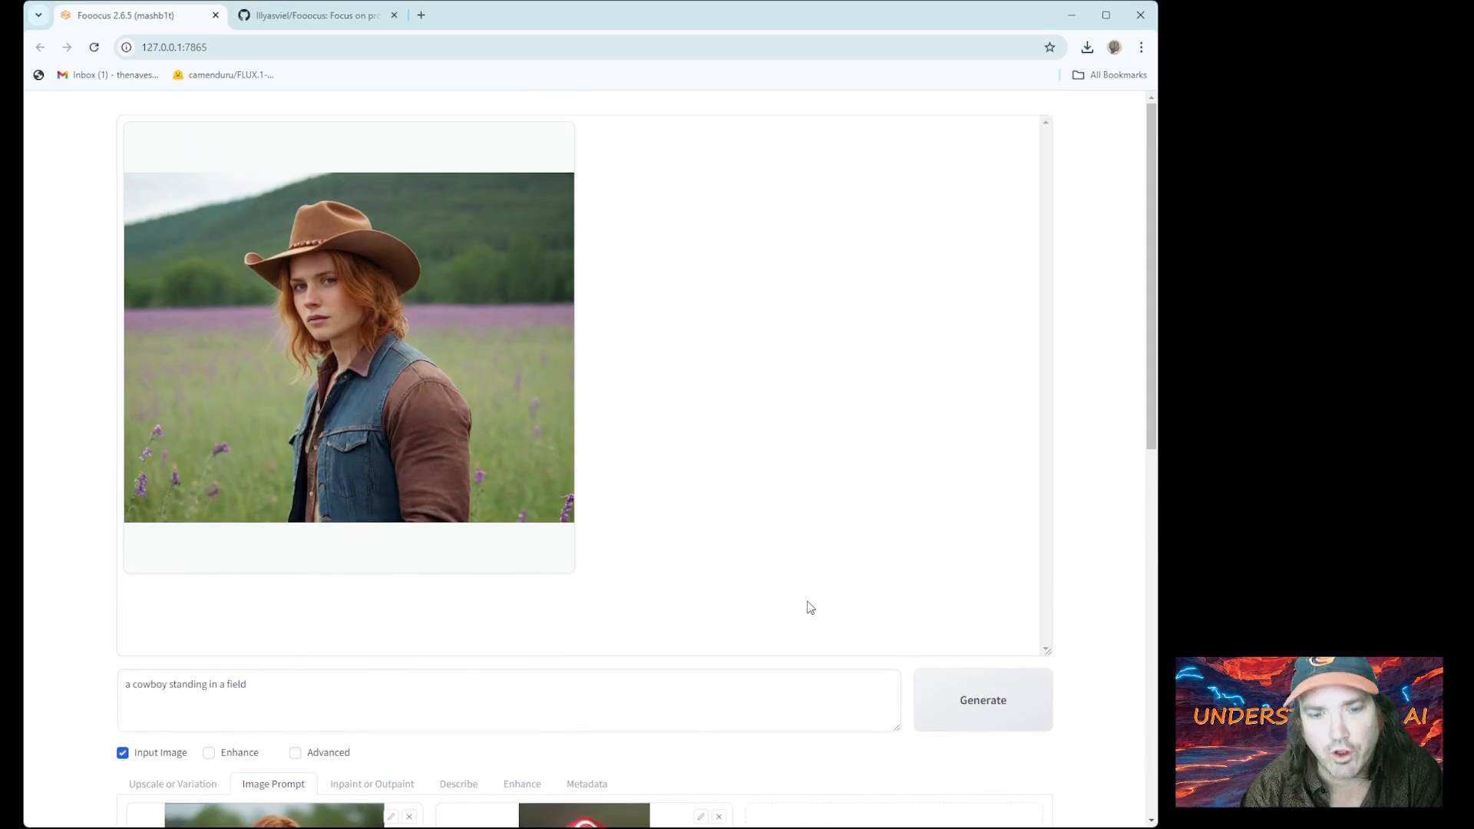
Enable the SAI Comic Book style, generate the lavender-field redhead cowgirl, and view it enlarged
{"action": "left_click", "coordinate": [296, 753]}
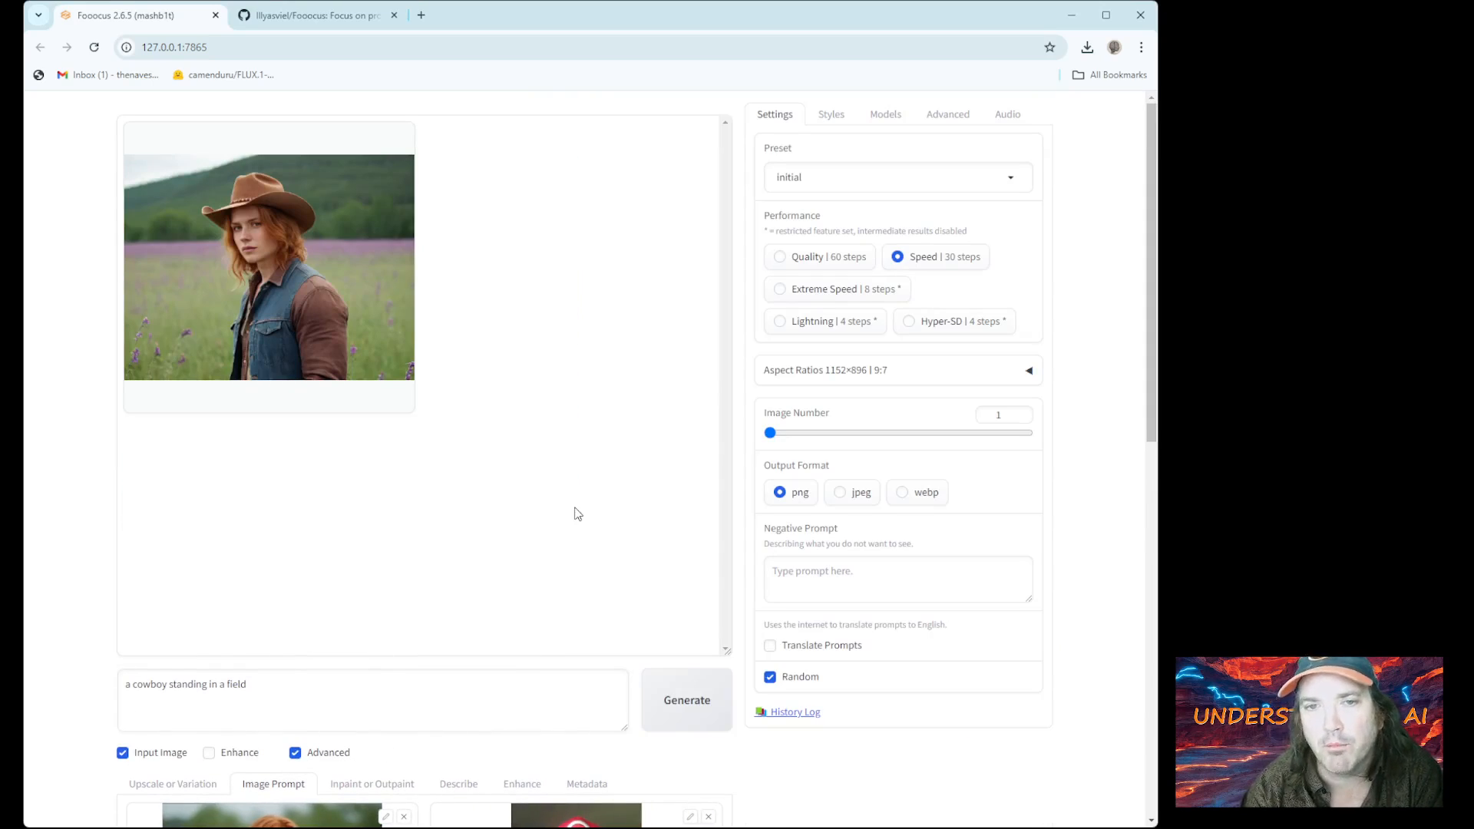
{"action": "left_click", "coordinate": [841, 112]}
{"action": "left_click", "coordinate": [775, 430]}
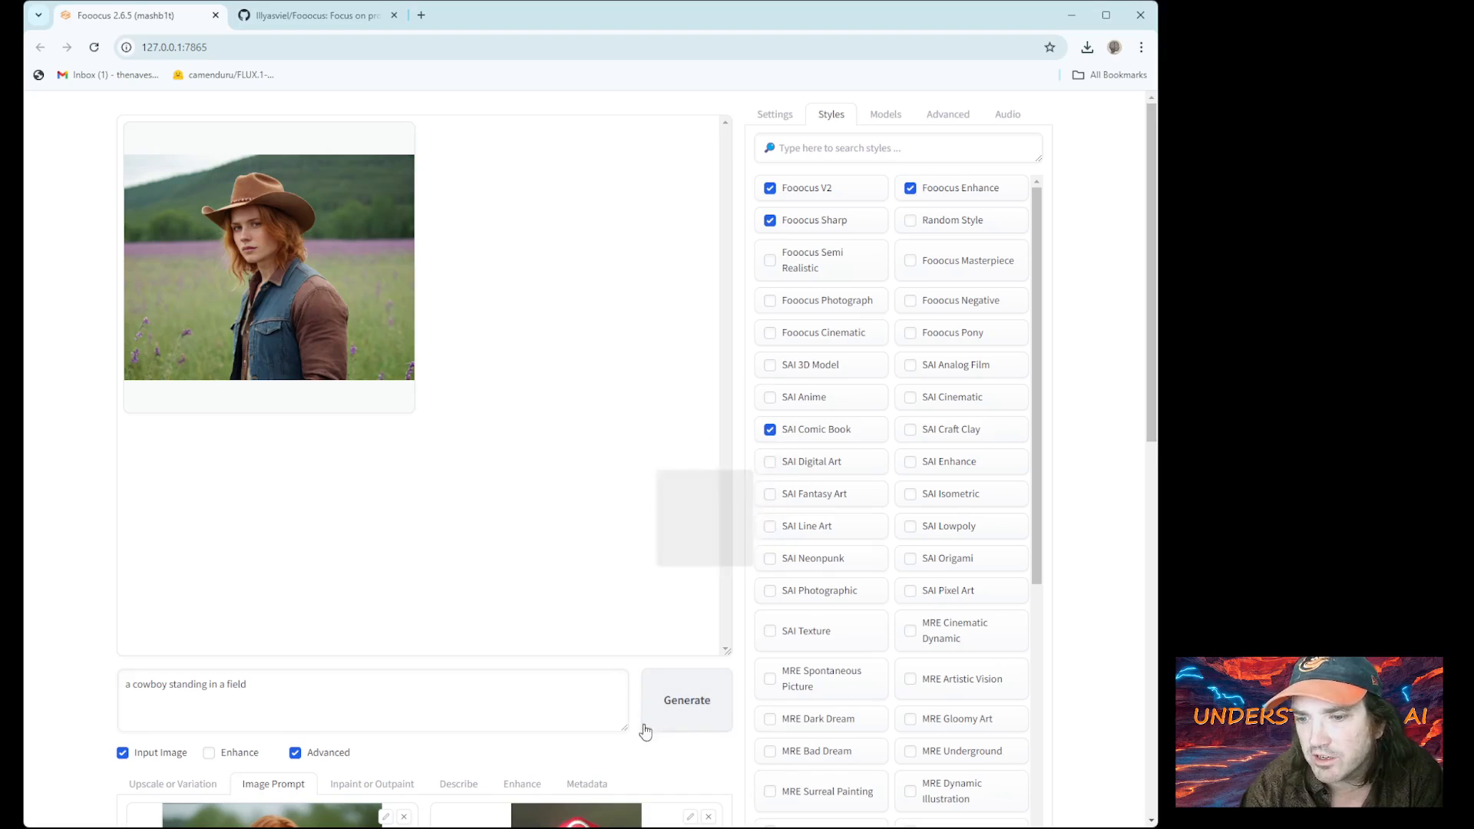
{"action": "left_click", "coordinate": [686, 700]}
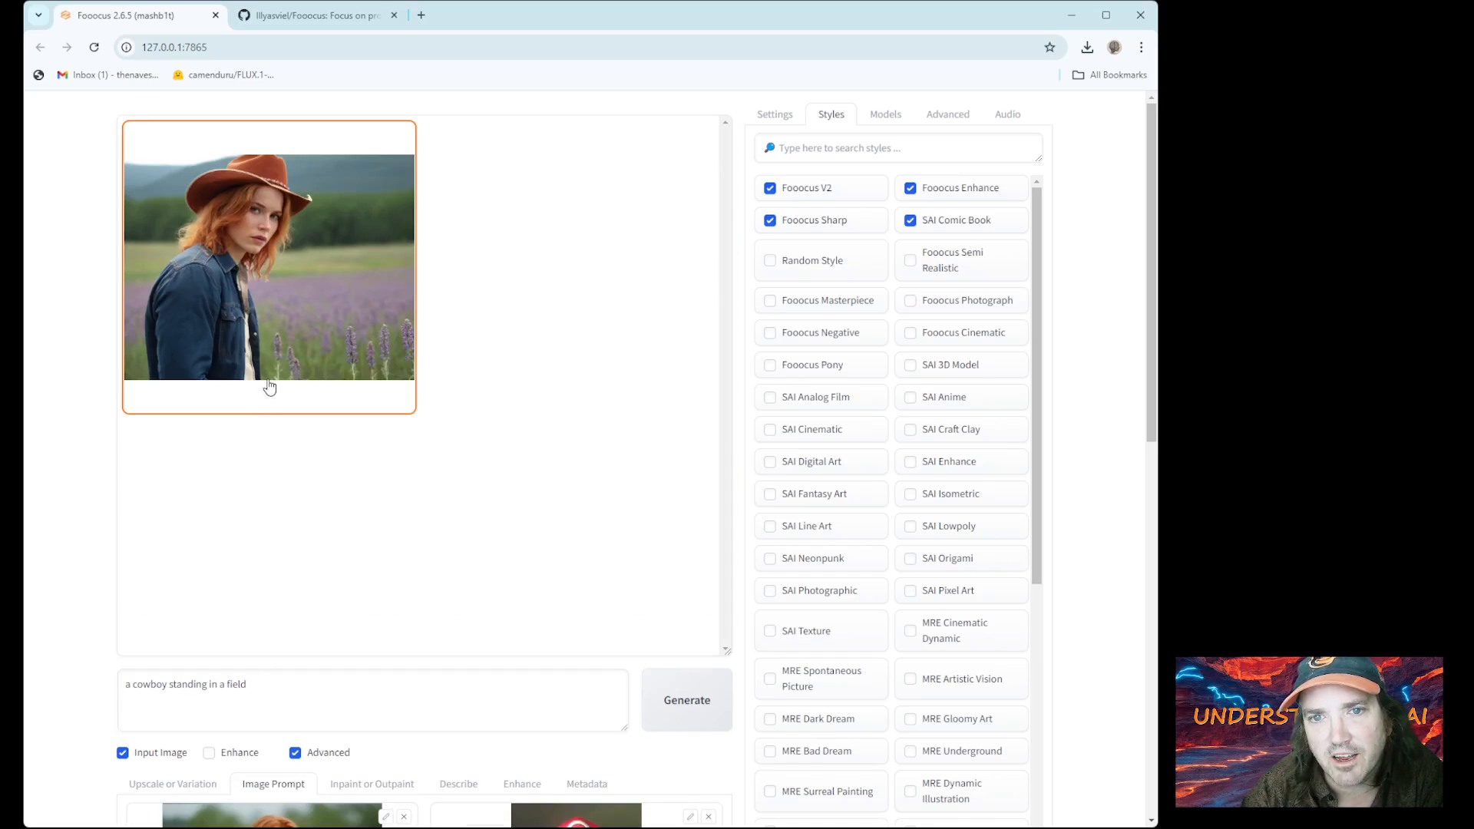
{"action": "left_click", "coordinate": [263, 282]}
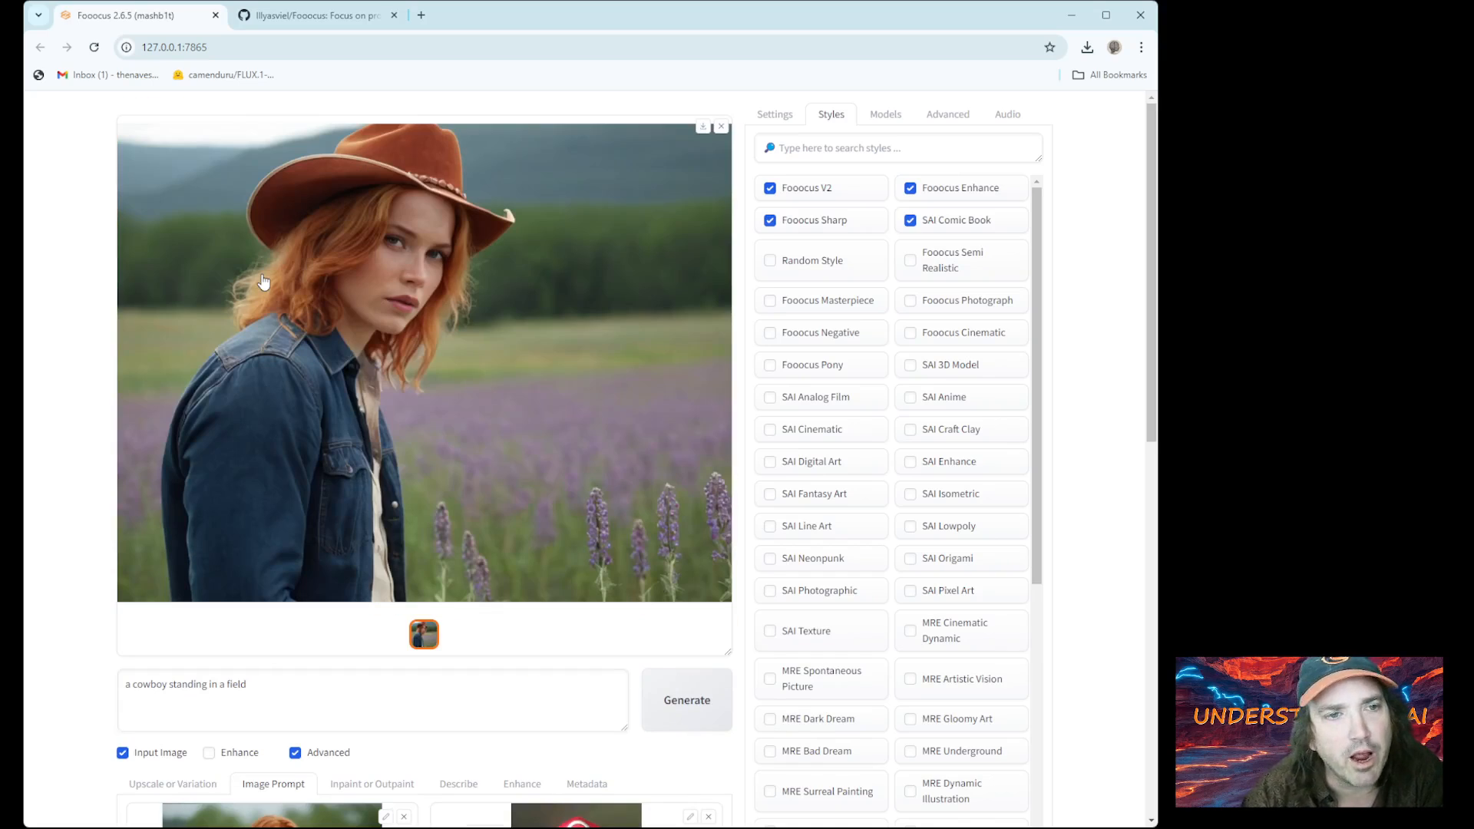